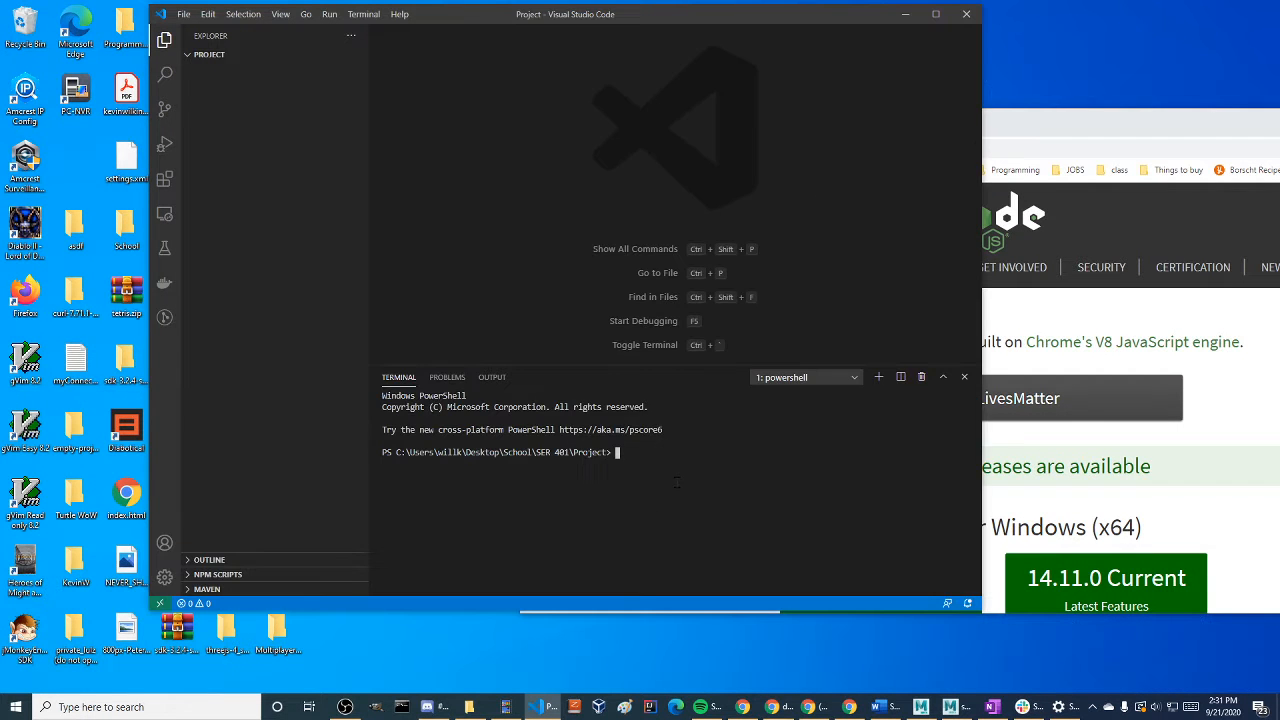
pyautogui.write('ssdfasdf')
pyautogui.press('BackSpace')
pyautogui.press('BackSpace')
pyautogui.press('BackSpace')
pyautogui.press('BackSpace')
pyautogui.press('BackSpace')
pyautogui.press('BackSpace')
pyautogui.press('BackSpace')
pyautogui.press('BackSpace')
# Switch to the browser and view the Node.js download page for Windows
pyautogui.hotkey('alt', 'Tab')
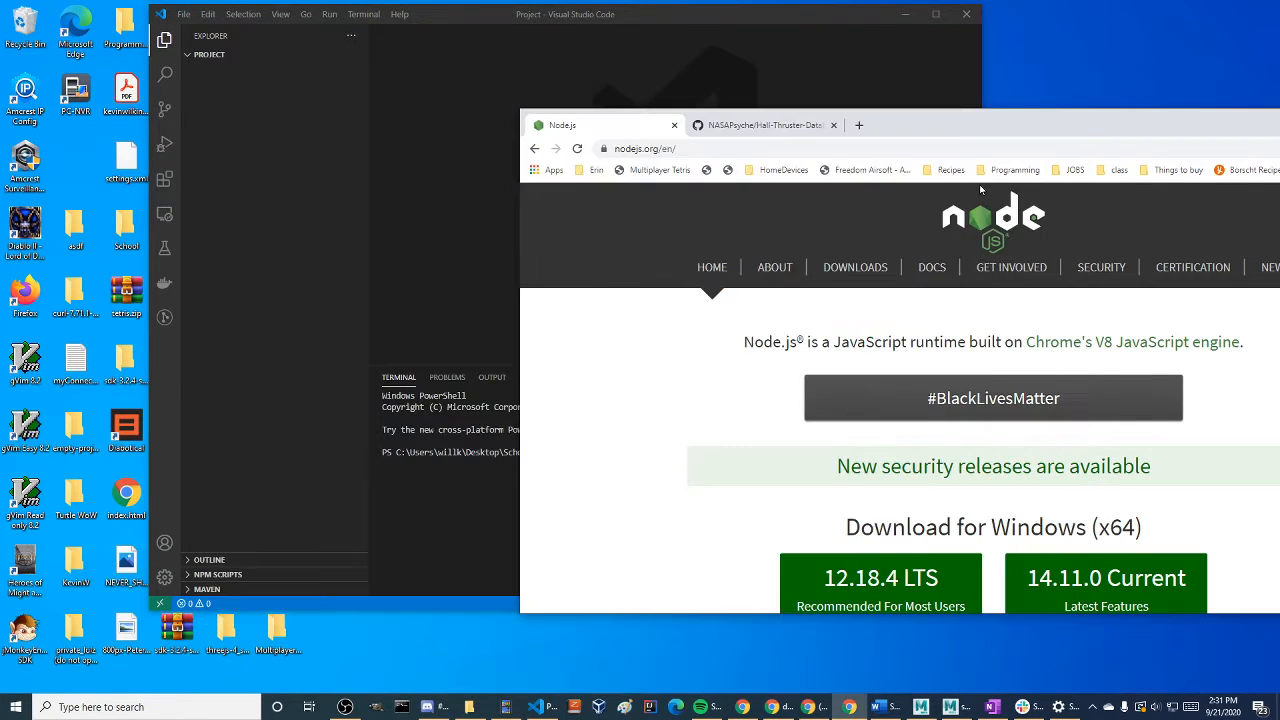
pyautogui.doubleClick(980, 126)
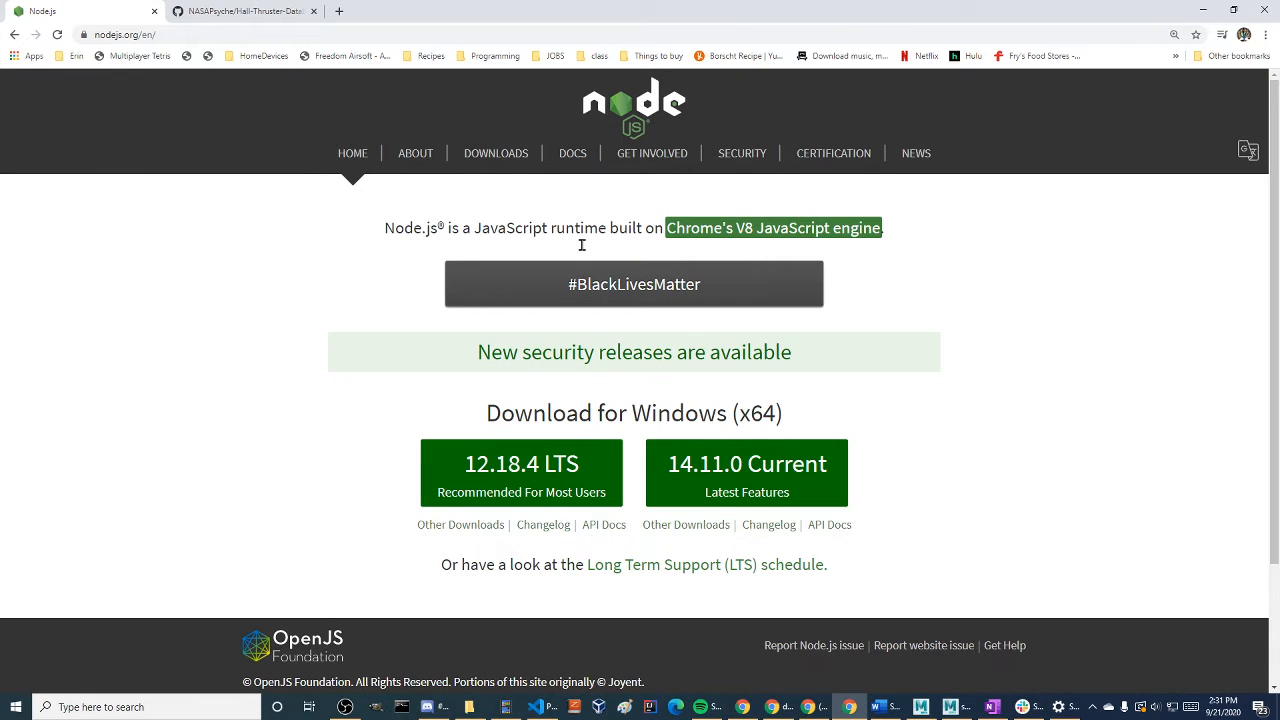
pyautogui.press('super+Down')
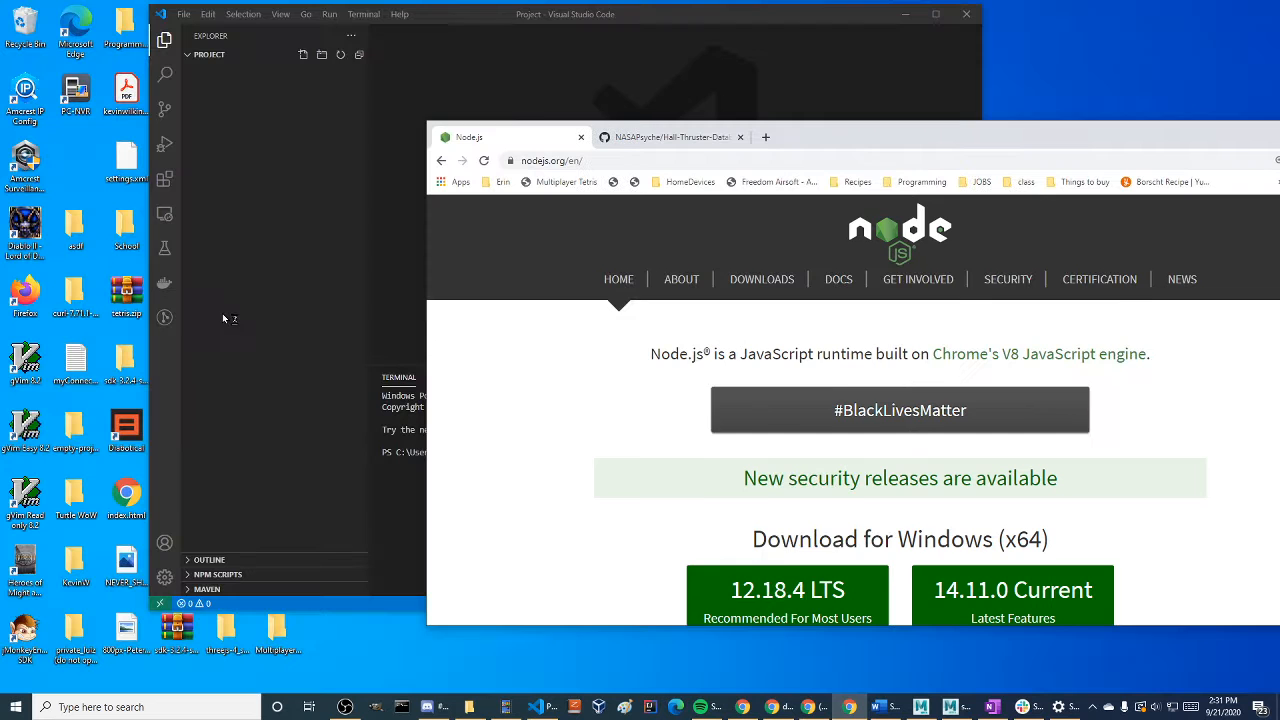
# Return to Visual Studio Code, show the Extensions view in a maximized window and widen the sidebar
pyautogui.click(222, 313)
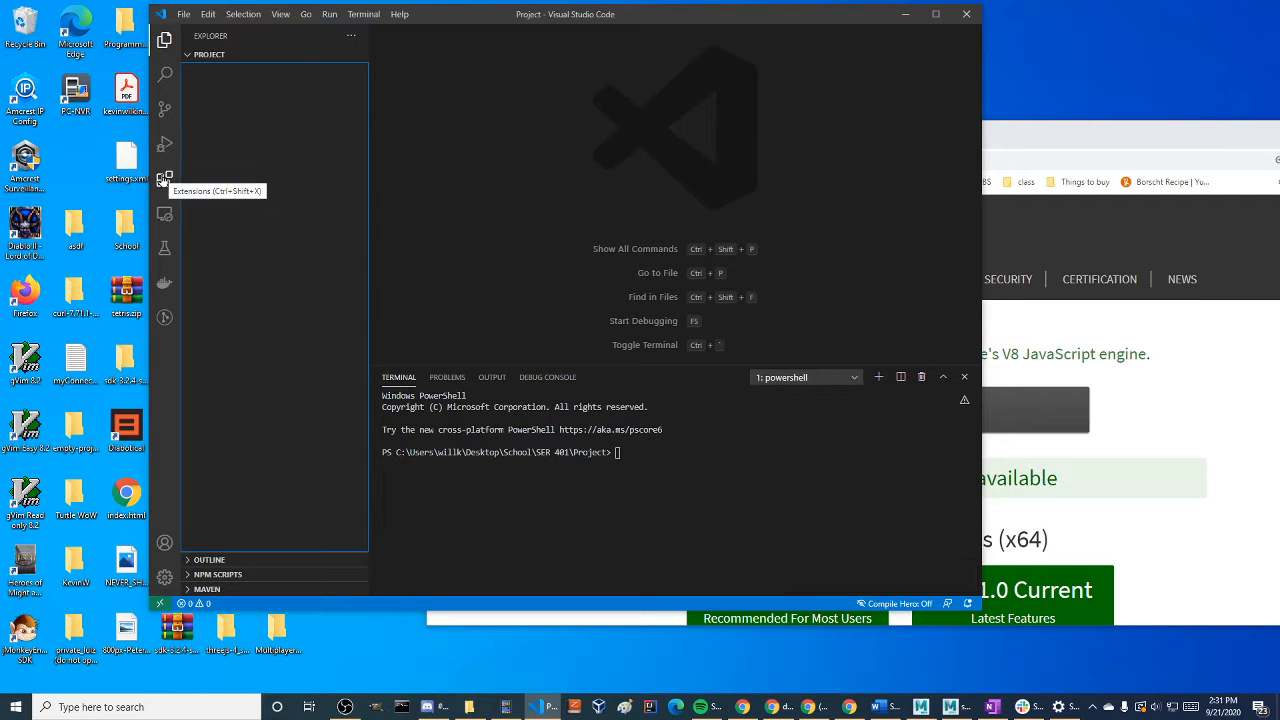
pyautogui.click(164, 180)
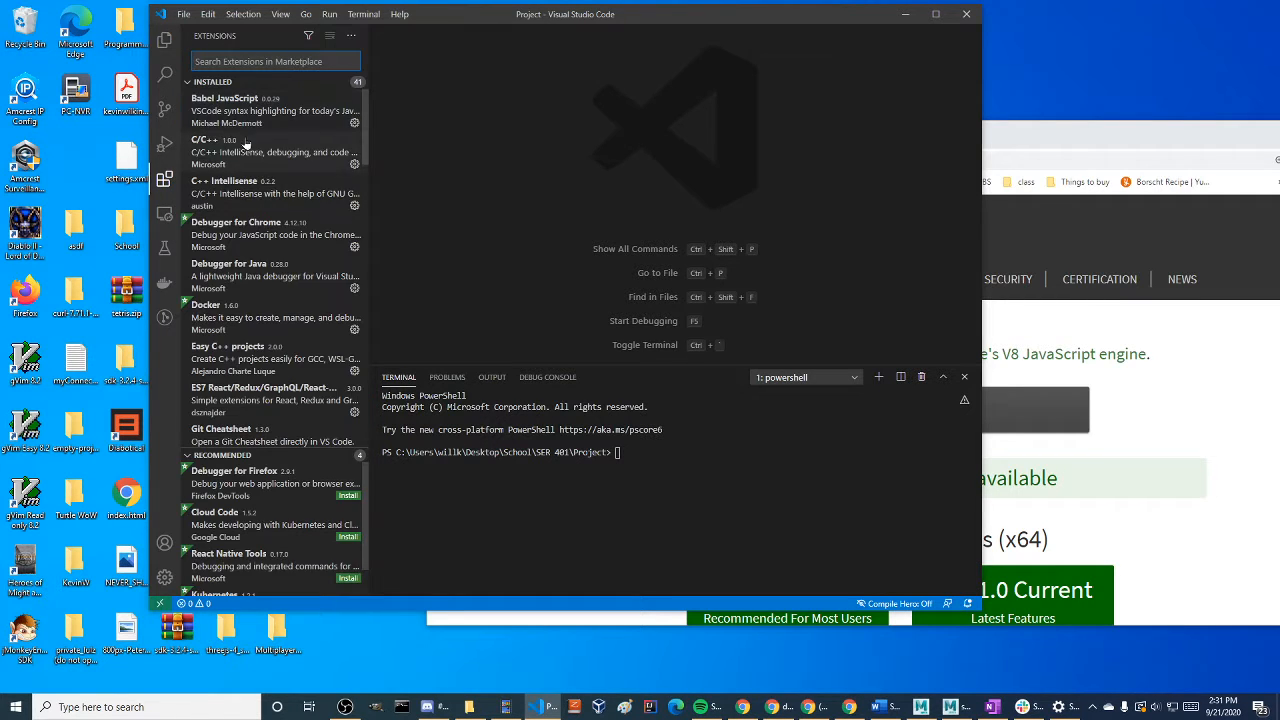
pyautogui.click(935, 14)
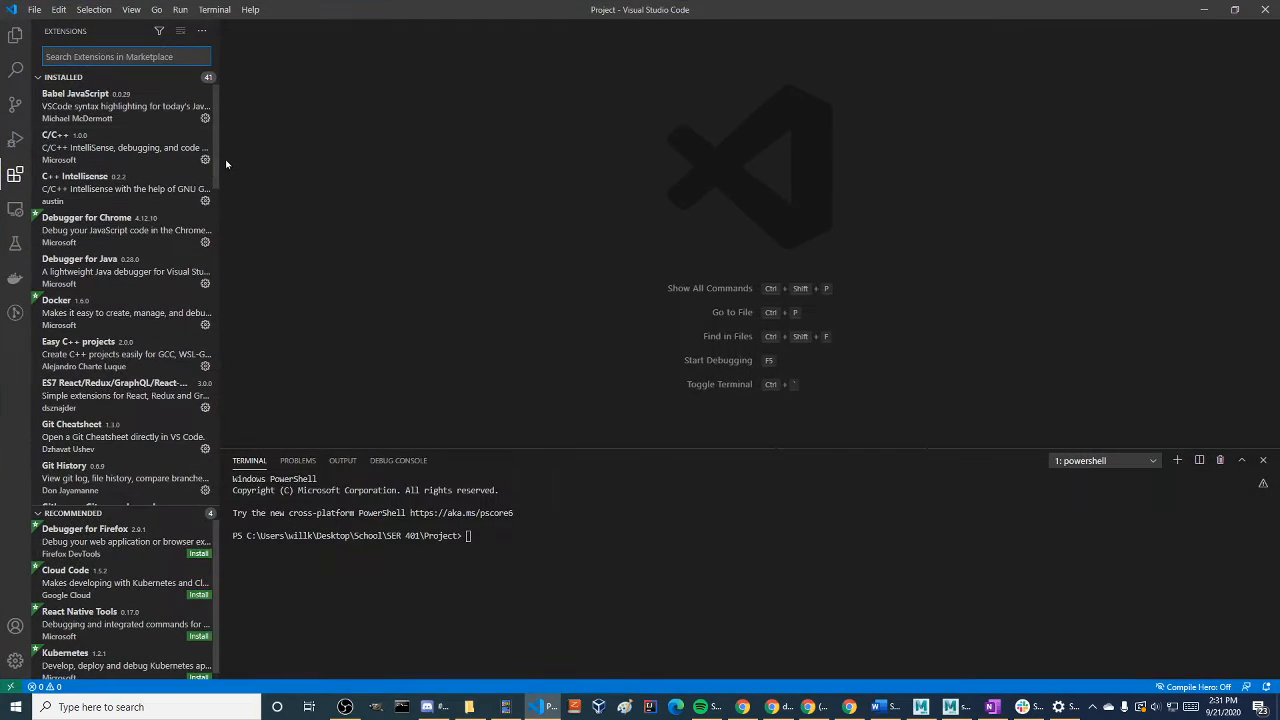
pyautogui.moveTo(219, 157); pyautogui.dragTo(546, 157)
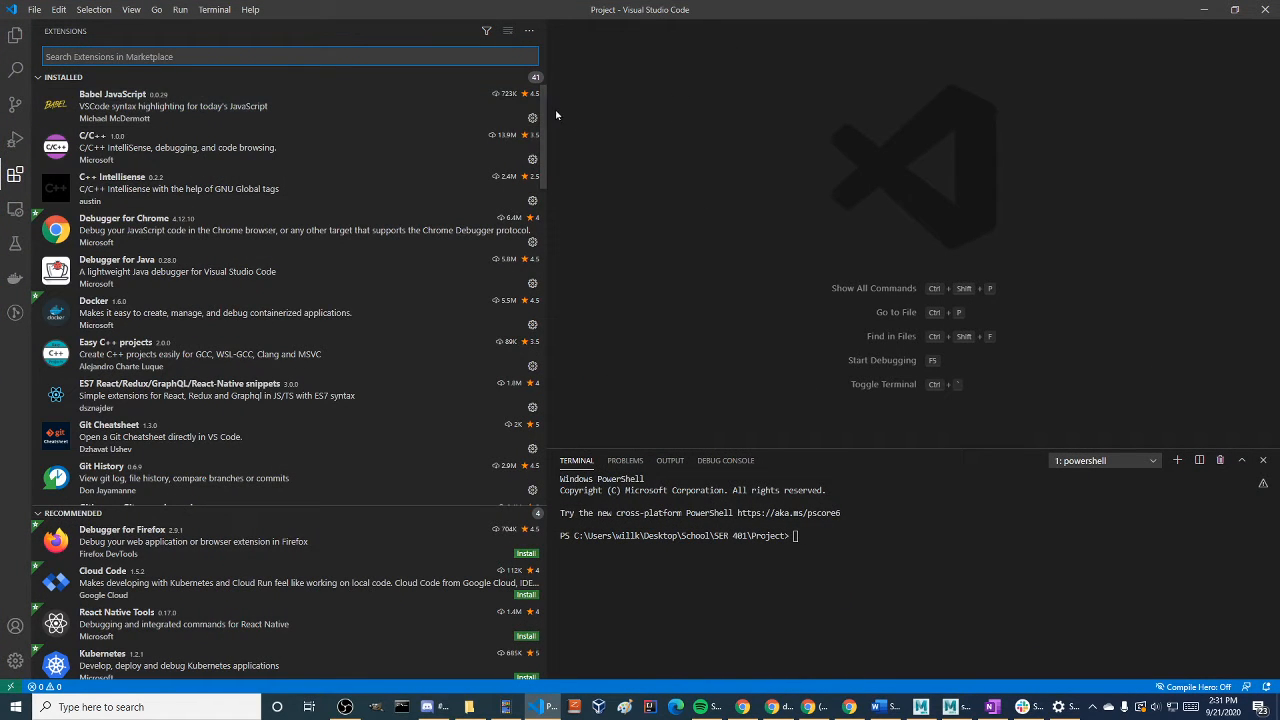
# Look through the list of installed extensions for the Java, JavaScript and Node.js related ones
pyautogui.scroll(-5, 300, 255)
pyautogui.scroll(4, 231, 323)
pyautogui.scroll(1, 231, 323)
pyautogui.scroll(-3, 140, 365)
pyautogui.scroll(3, 139, 377)
pyautogui.scroll(-12, 140, 400)
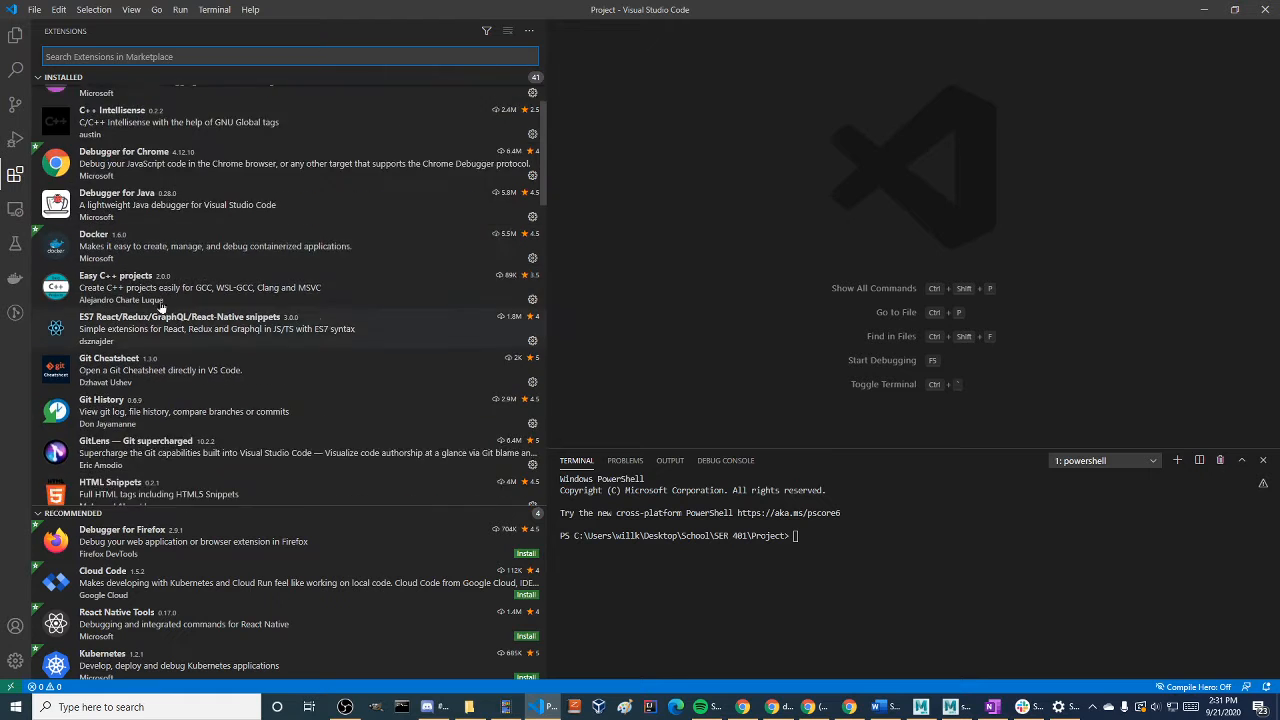
pyautogui.scroll(1, 141, 415)
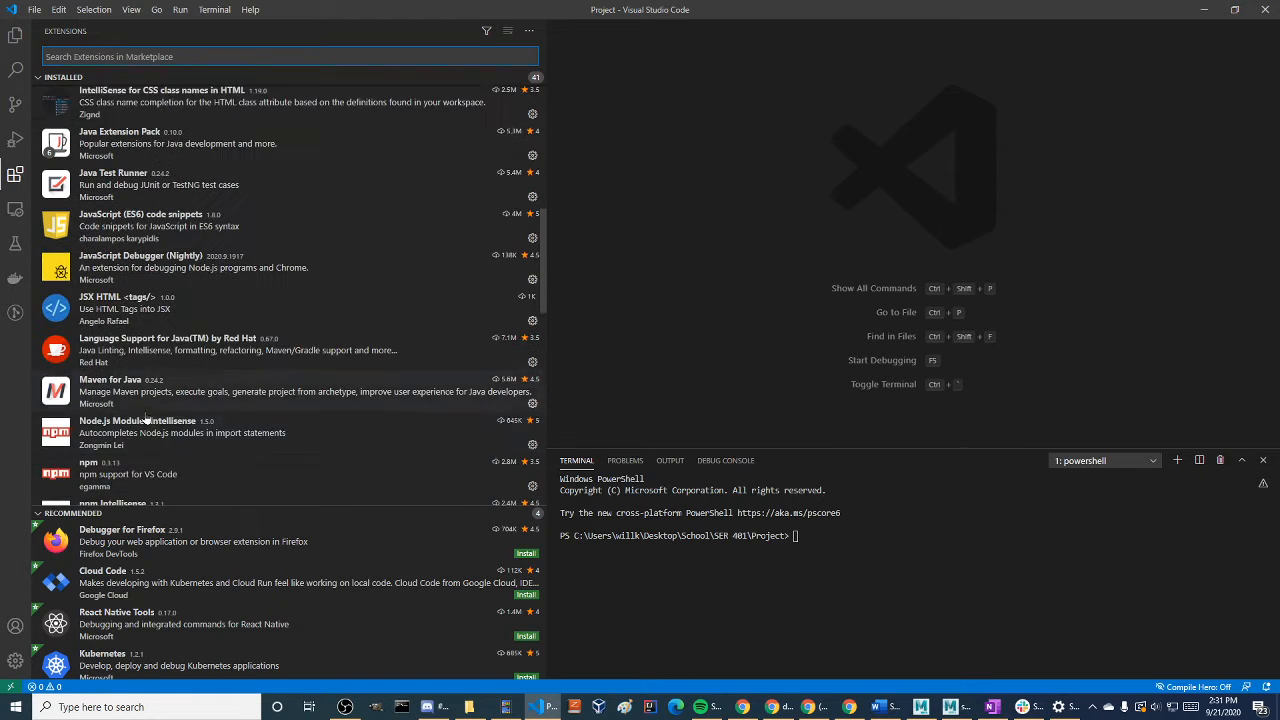
pyautogui.scroll(-1, 158, 418)
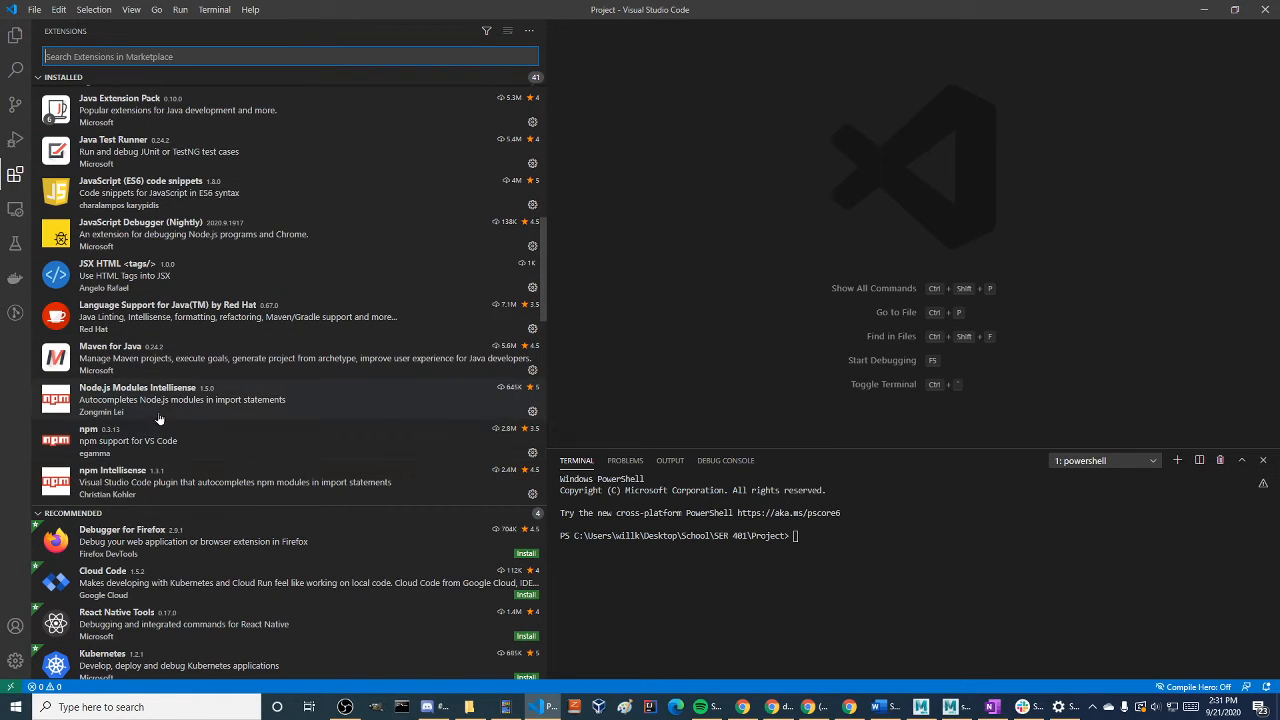
# Search the extension marketplace for "node", then clear the search and review the full list of installed extensions
pyautogui.click(168, 56)
pyautogui.write('node')
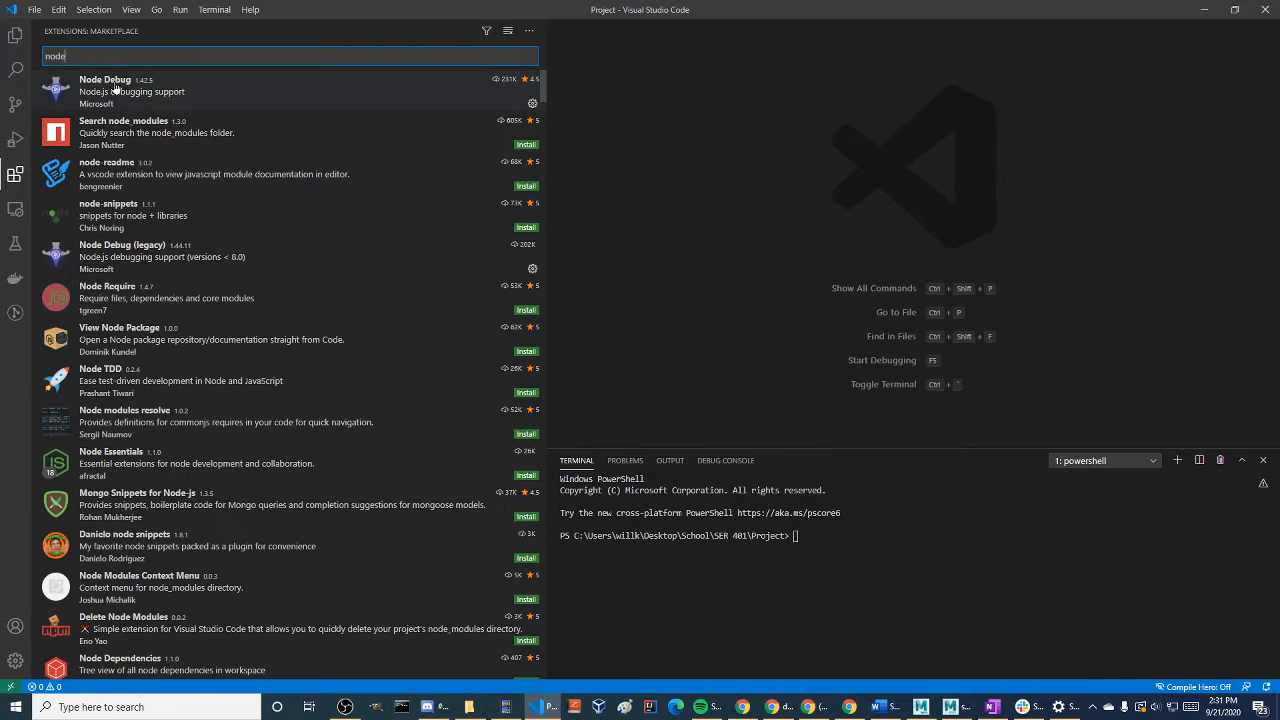
pyautogui.press('BackSpace')
pyautogui.press('BackSpace')
pyautogui.press('BackSpace')
pyautogui.press('BackSpace')
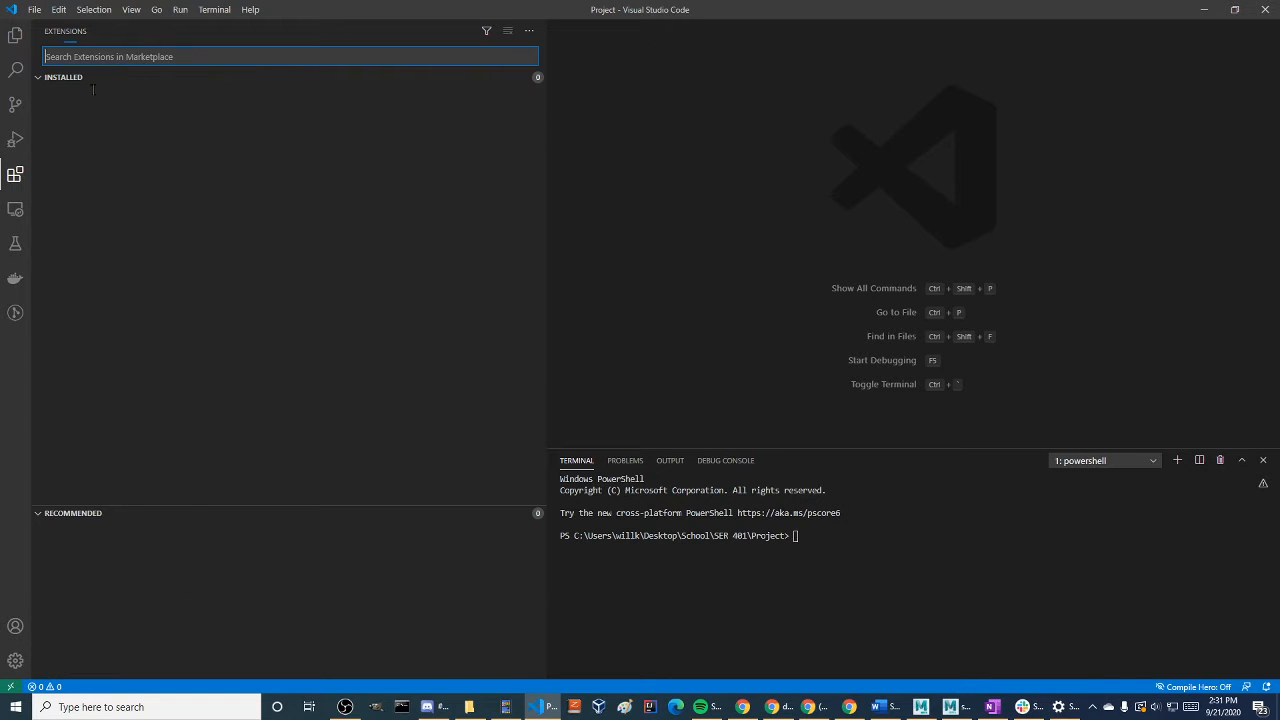
pyautogui.scroll(-10, 117, 330)
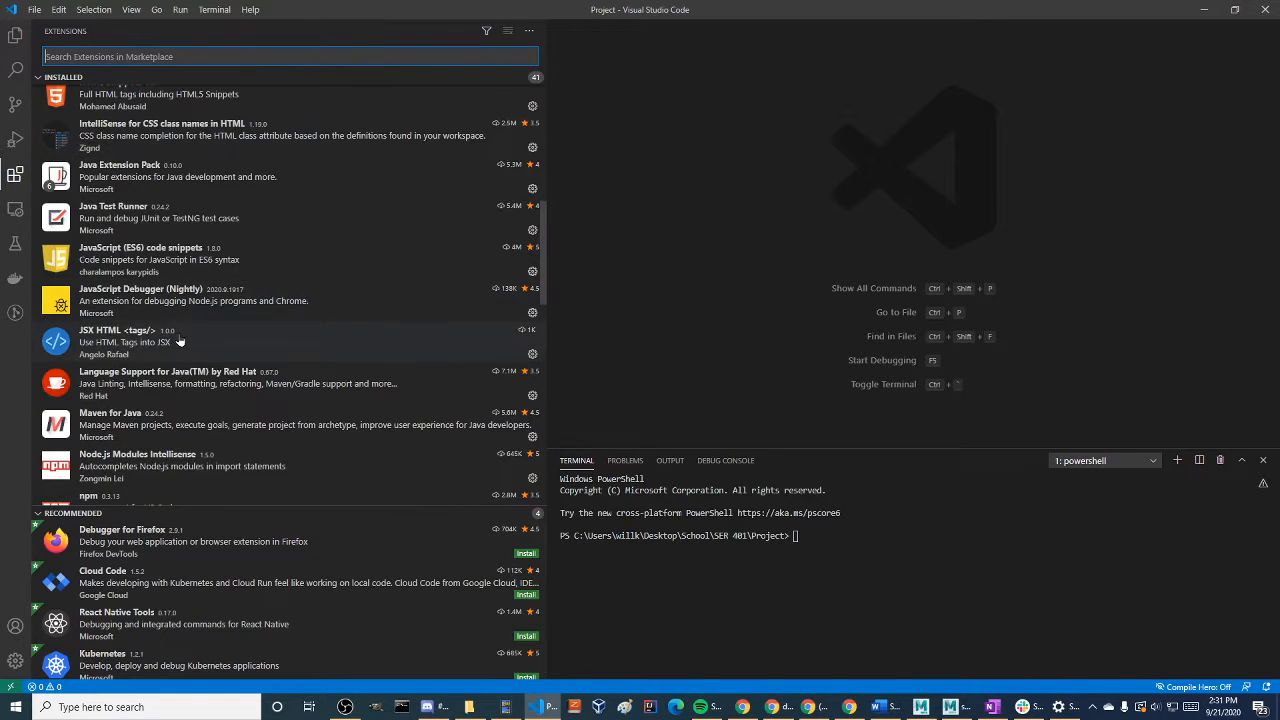
pyautogui.scroll(-5, 185, 335)
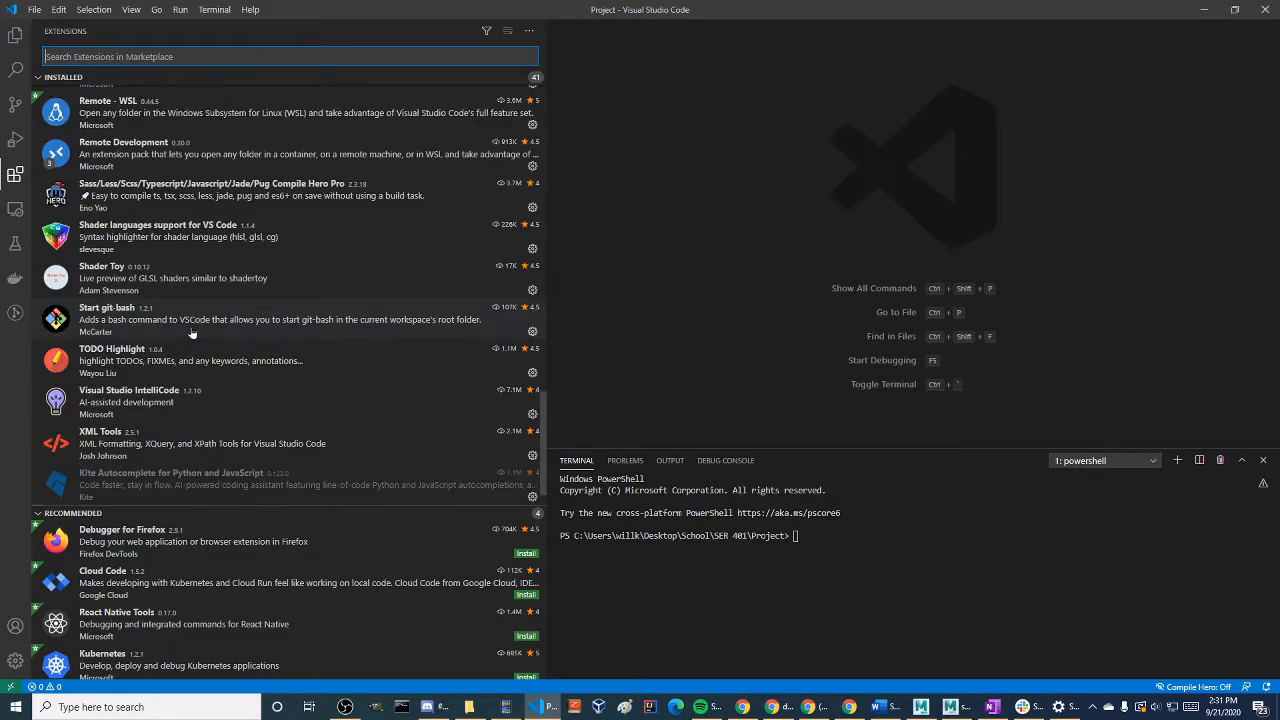
pyautogui.scroll(8, 170, 320)
pyautogui.scroll(10, 163, 311)
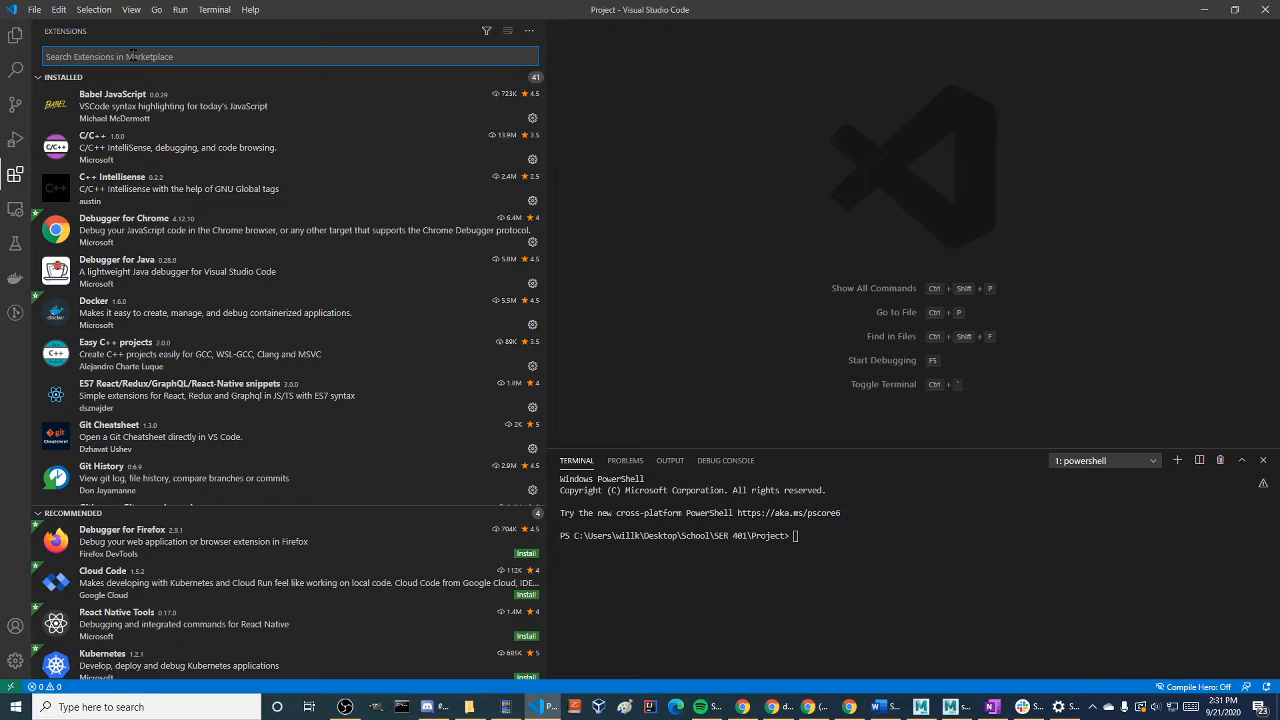
# Search the extension marketplace for "node" again, browse the available Node extensions and close the Extensions view
pyautogui.write('node')
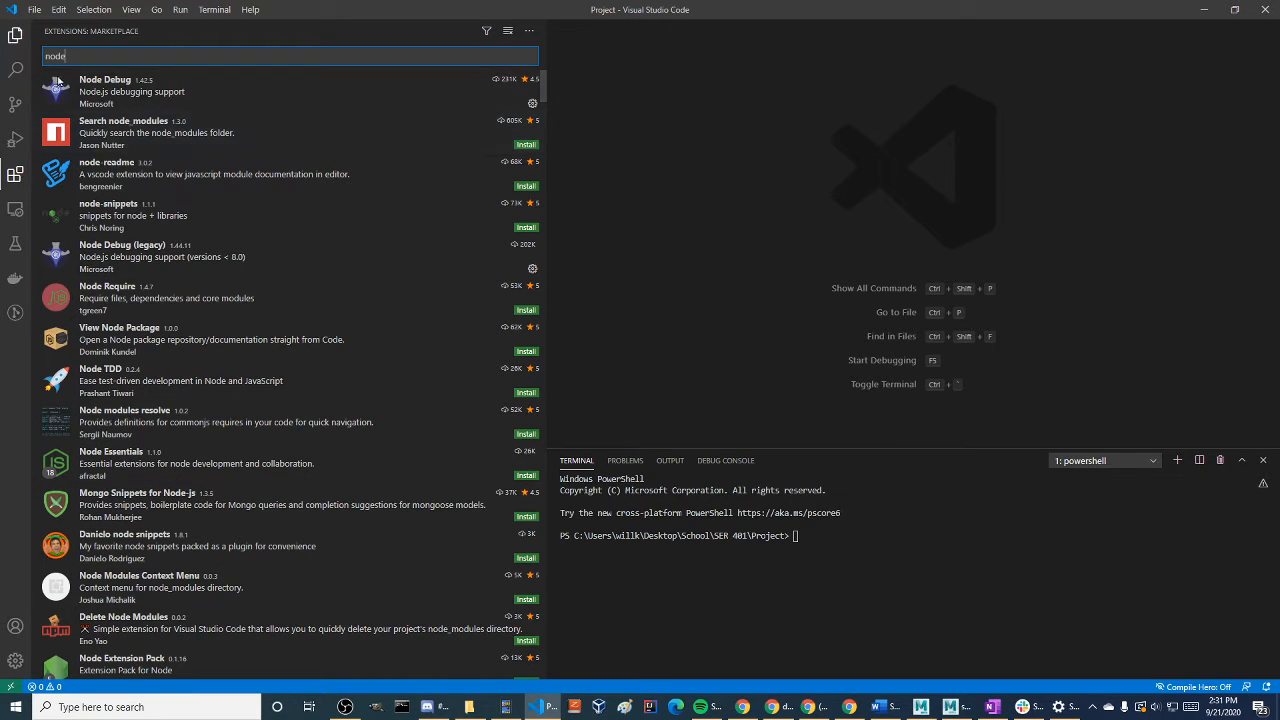
pyautogui.scroll(-6, 200, 243)
pyautogui.scroll(6, 204, 238)
pyautogui.scroll(-18, 206, 248)
pyautogui.scroll(16, 206, 251)
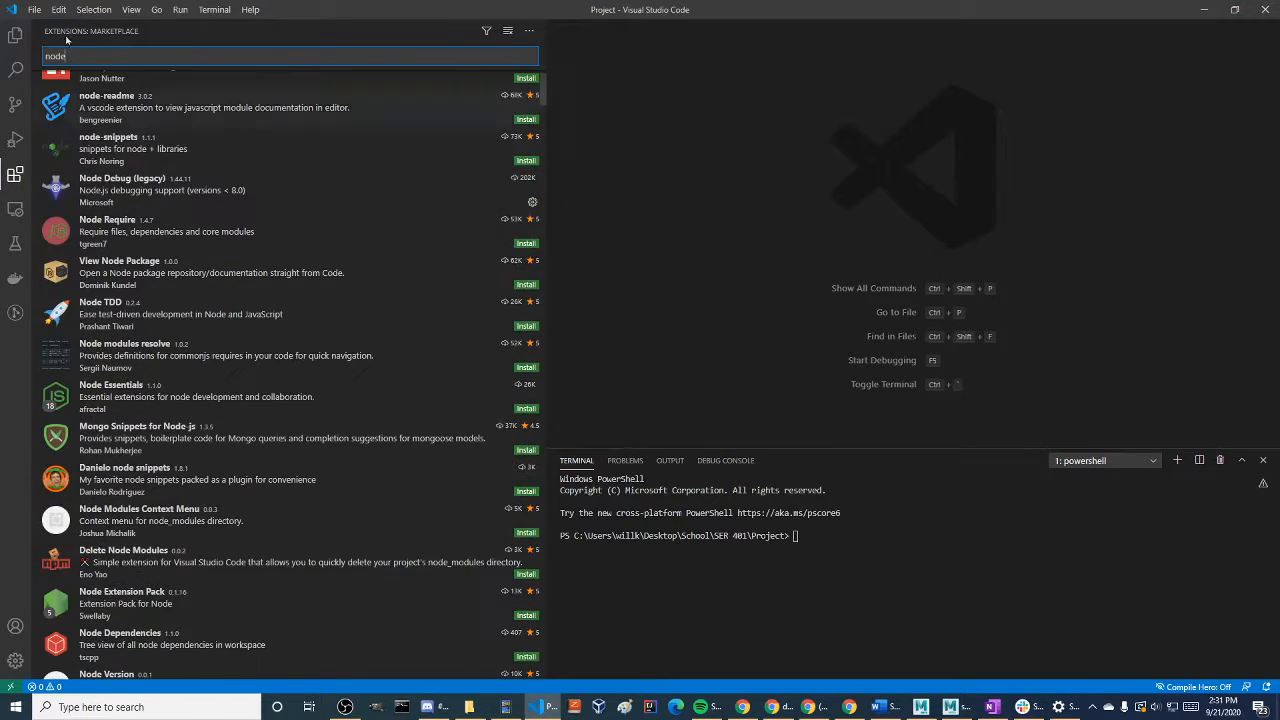
pyautogui.click(15, 174)
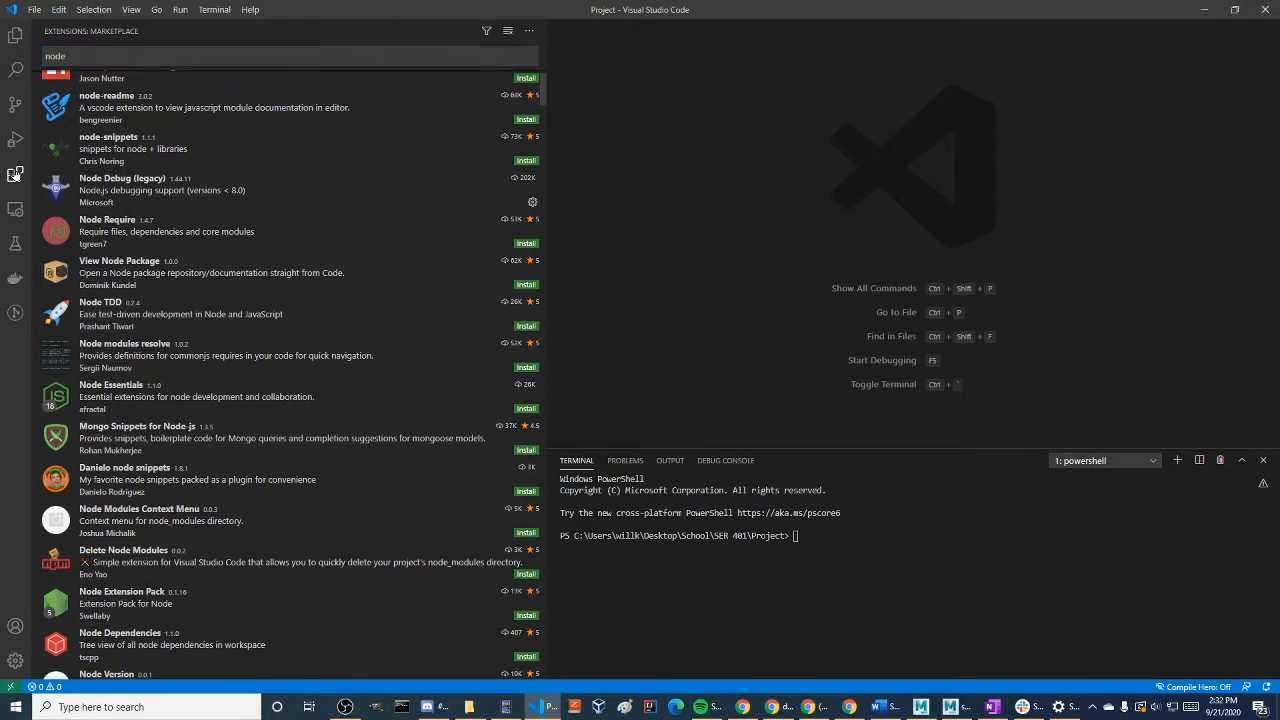
pyautogui.click(15, 174)
# Bring the browser window over the editor and examine the Node.js download versions for Windows
pyautogui.click(1279, 245)
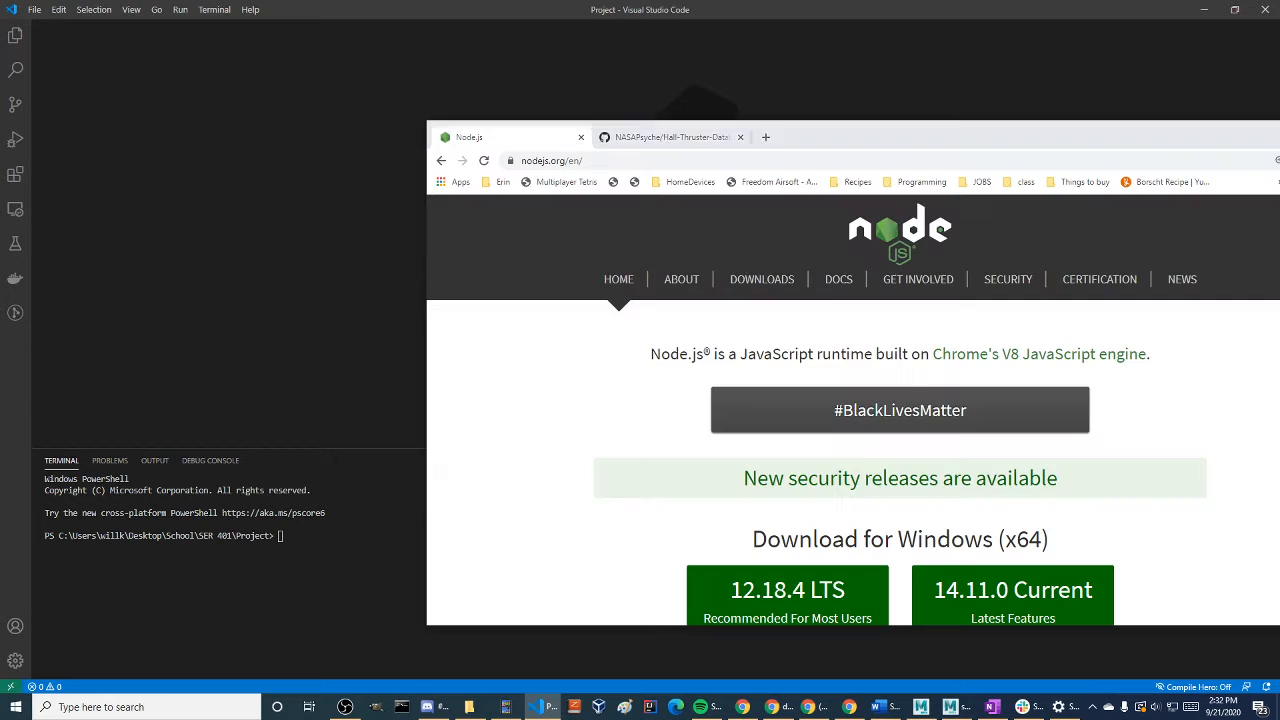
pyautogui.moveTo(869, 138); pyautogui.dragTo(576, 89)
pyautogui.scroll(-5, 724, 428)
pyautogui.scroll(3, 724, 428)
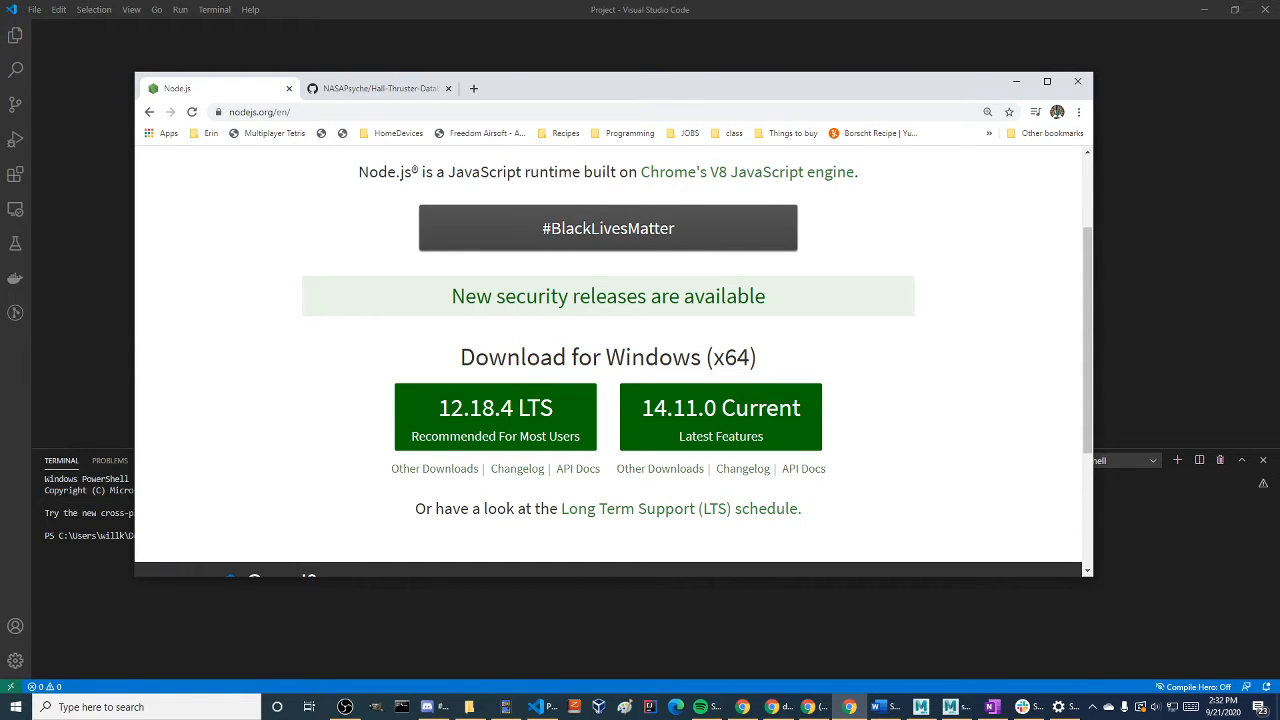
# Show the Hall-Thruster-Database GitHub page beside the terminal and read the project setup commands in its README
pyautogui.click(410, 92)
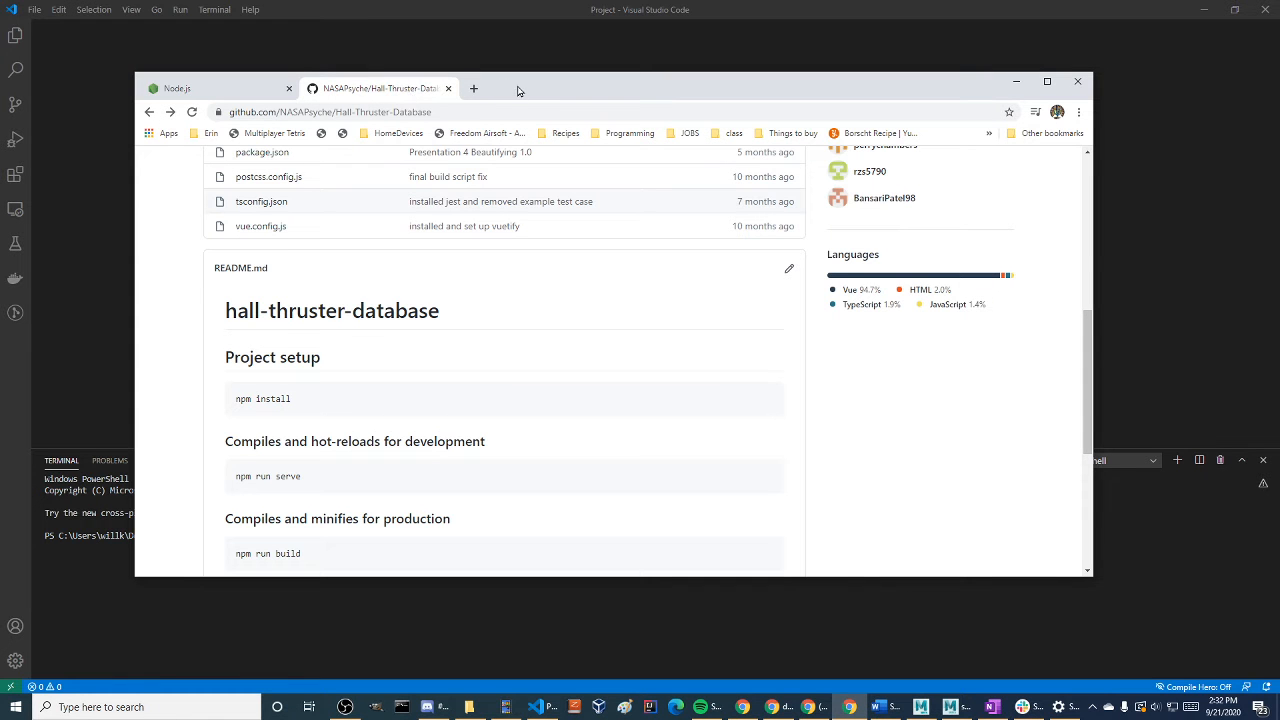
pyautogui.moveTo(518, 90); pyautogui.dragTo(954, 89)
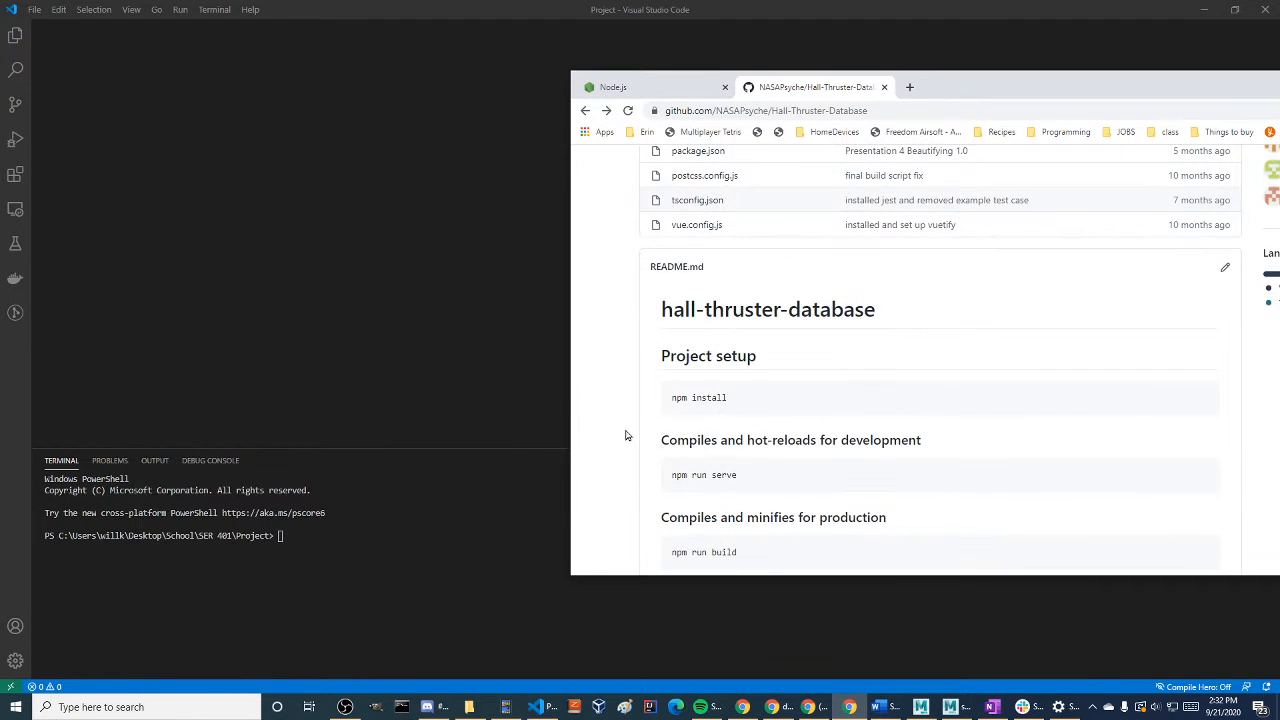
pyautogui.scroll(-1, 692, 420)
pyautogui.scroll(-3, 680, 400)
pyautogui.scroll(3, 757, 386)
pyautogui.scroll(-1, 760, 383)
# Try to run npm install from the Project folder in the editor's terminal
pyautogui.click(379, 545)
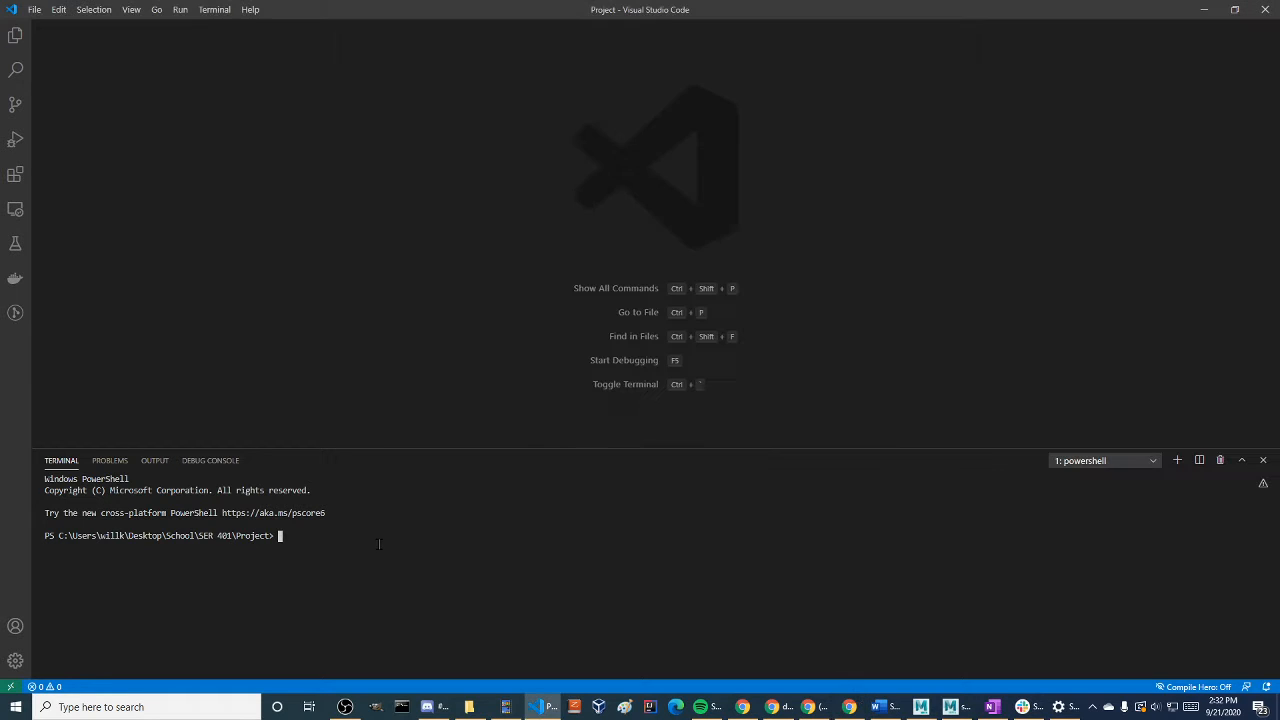
pyautogui.write('npm install')
pyautogui.press('Return')
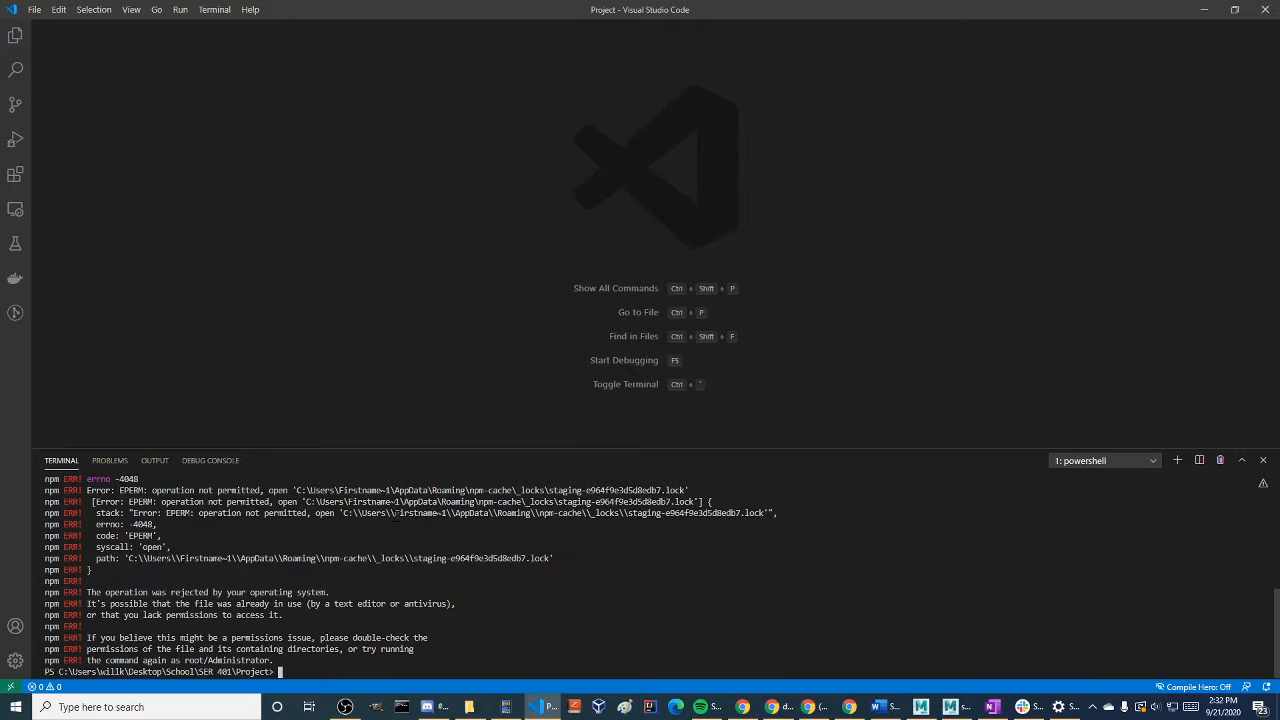
# Switch to the browser and copy the Hall-Thruster-Database repository's HTTPS clone URL
pyautogui.hotkey('alt', 'Tab')
pyautogui.scroll(6, 986, 357)
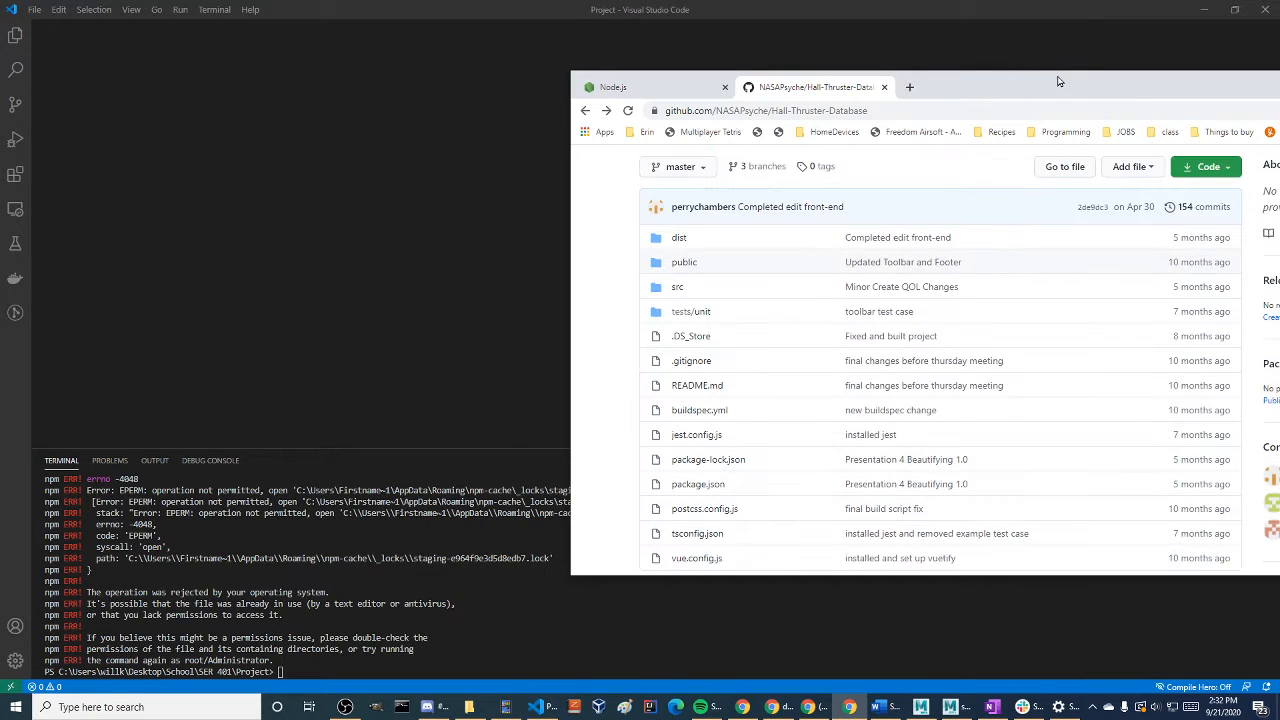
pyautogui.click(1206, 166)
pyautogui.click(401, 608)
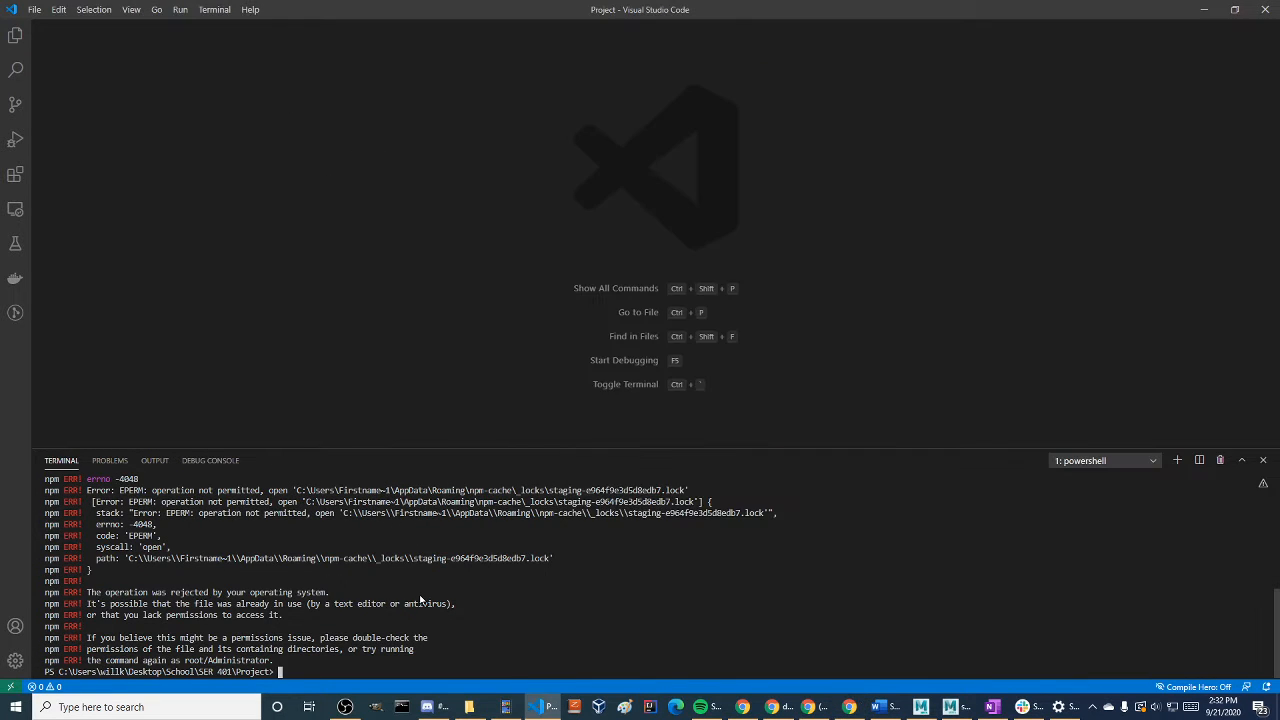
pyautogui.write('git clone')
pyautogui.write('https://github.com/NASAPsyche/Hall-Thruster-Database.git')
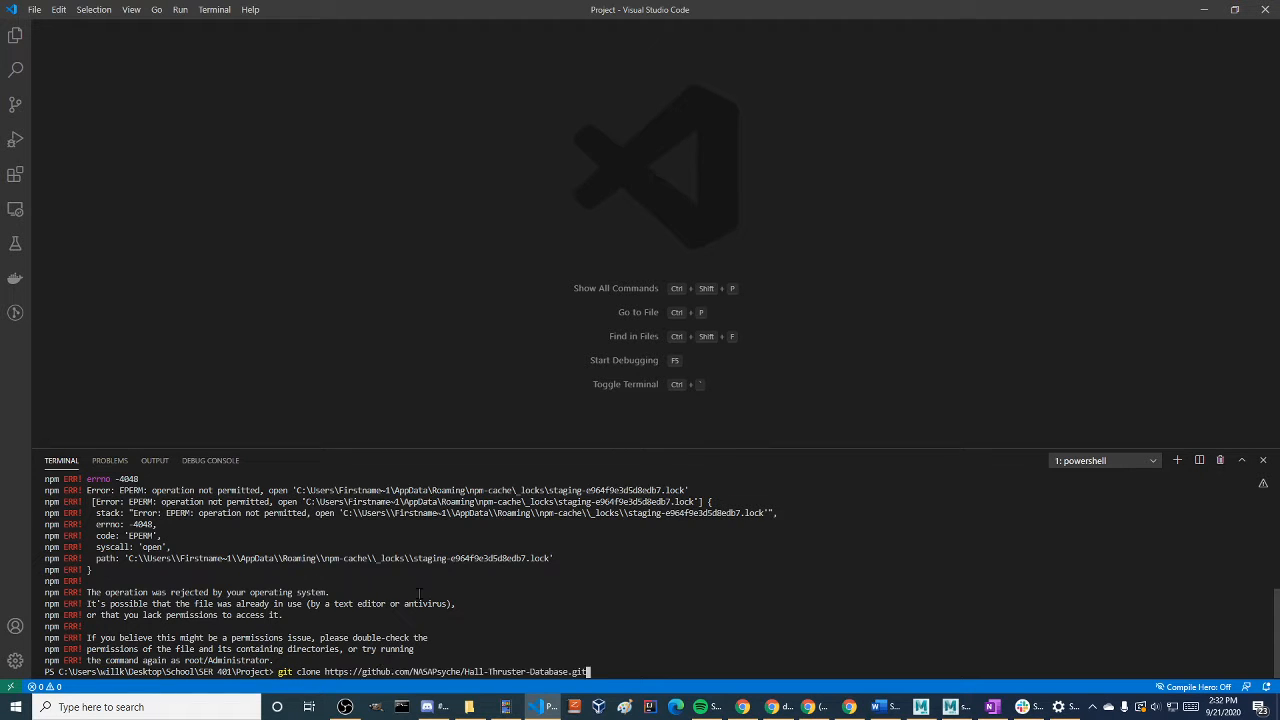
pyautogui.press('Return')
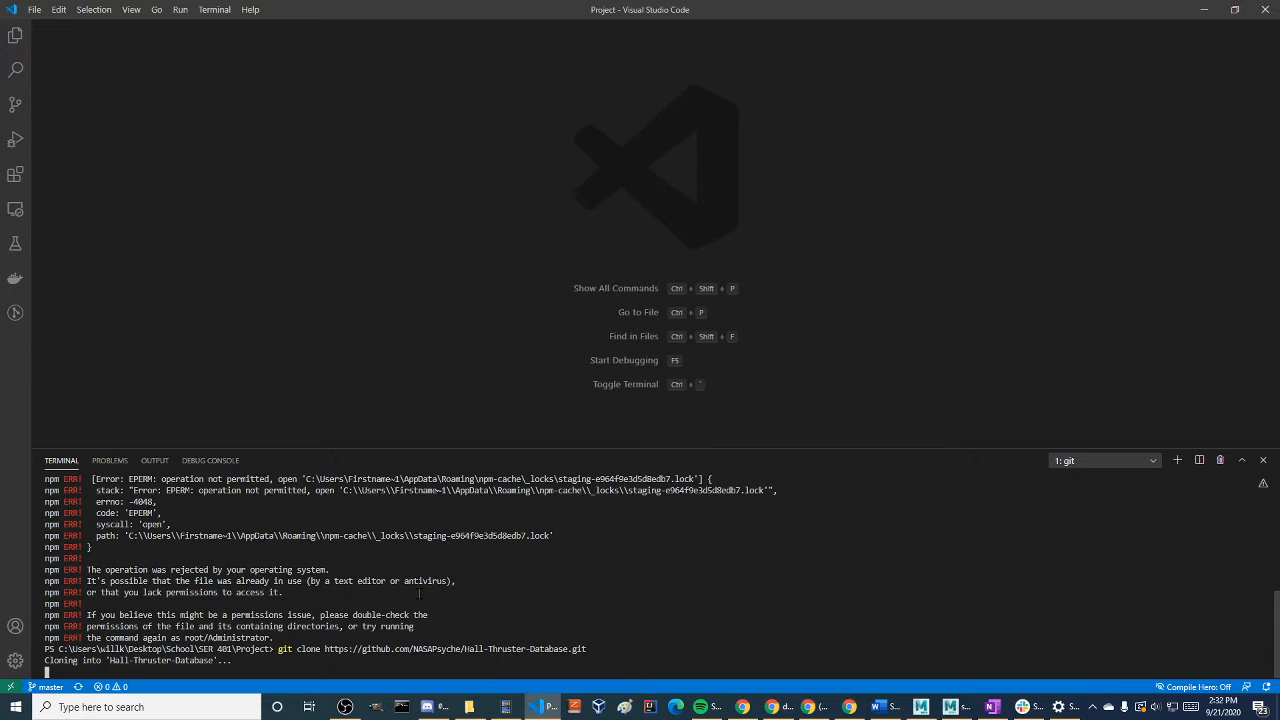
# Expand the cloned Hall-Thruster-Database folder in the file explorer, open package.json and narrow the sidebar to enlarge the editor
pyautogui.click(15, 35)
pyautogui.click(15, 35)
pyautogui.click(15, 35)
pyautogui.click(62, 66)
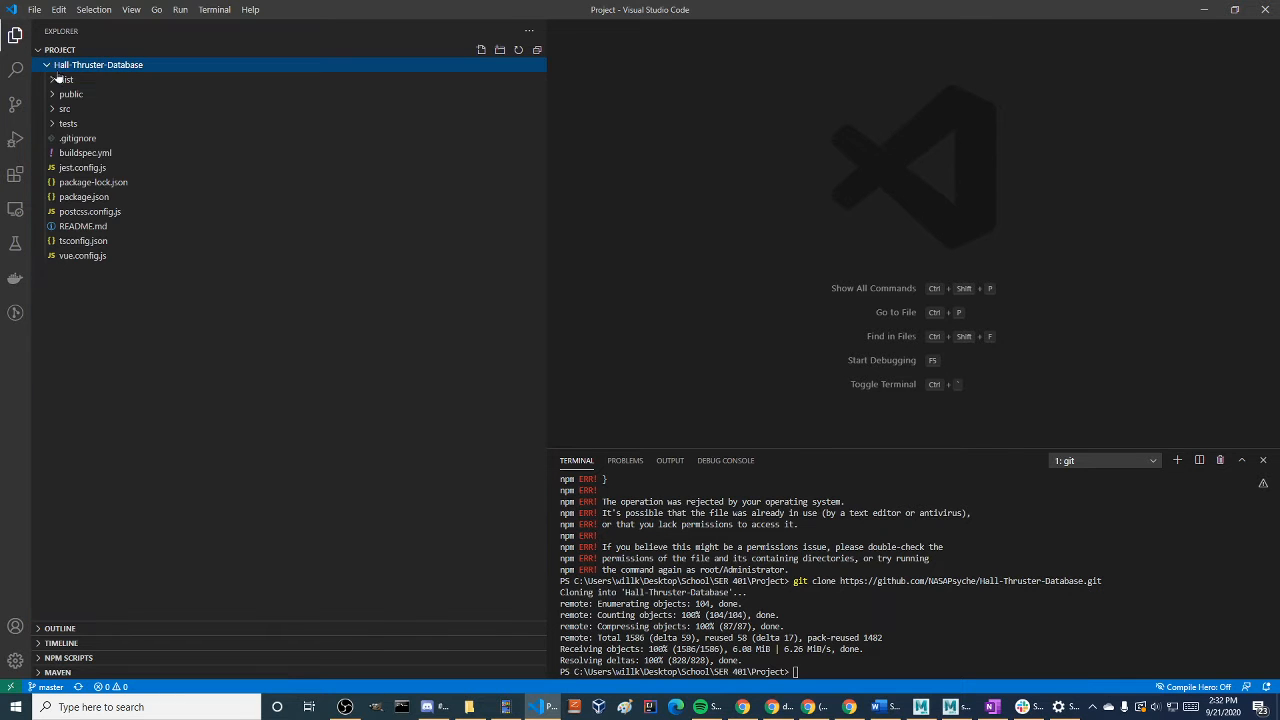
pyautogui.click(538, 200)
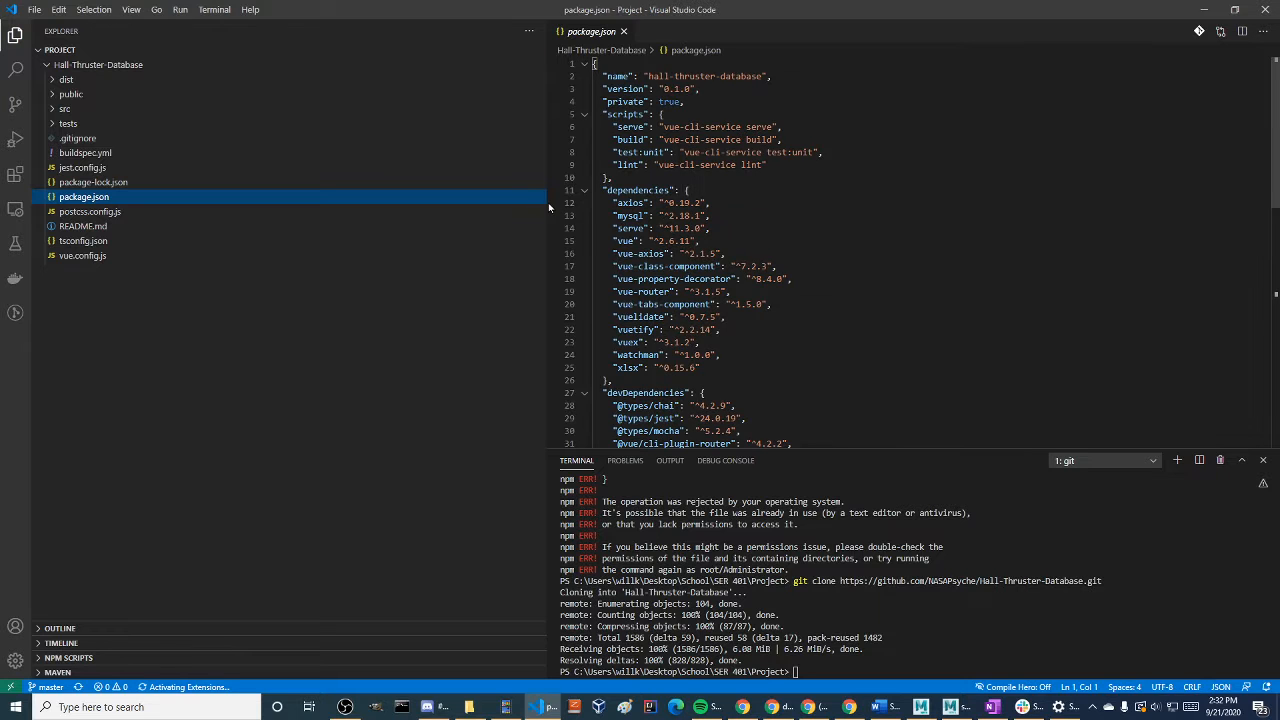
pyautogui.moveTo(548, 209); pyautogui.dragTo(200, 209)
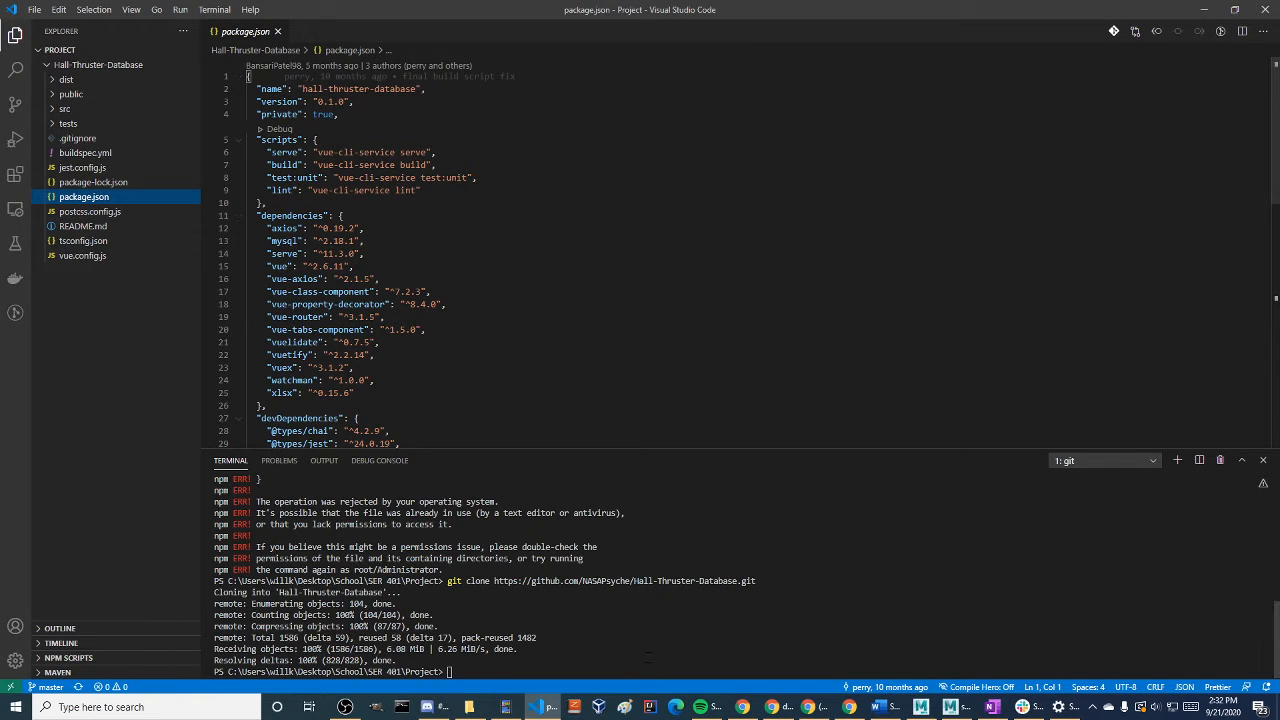
# Change the terminal's directory to Hall-Thruster-Database and list its contents with ls
pyautogui.click(764, 648)
pyautogui.write('cd')
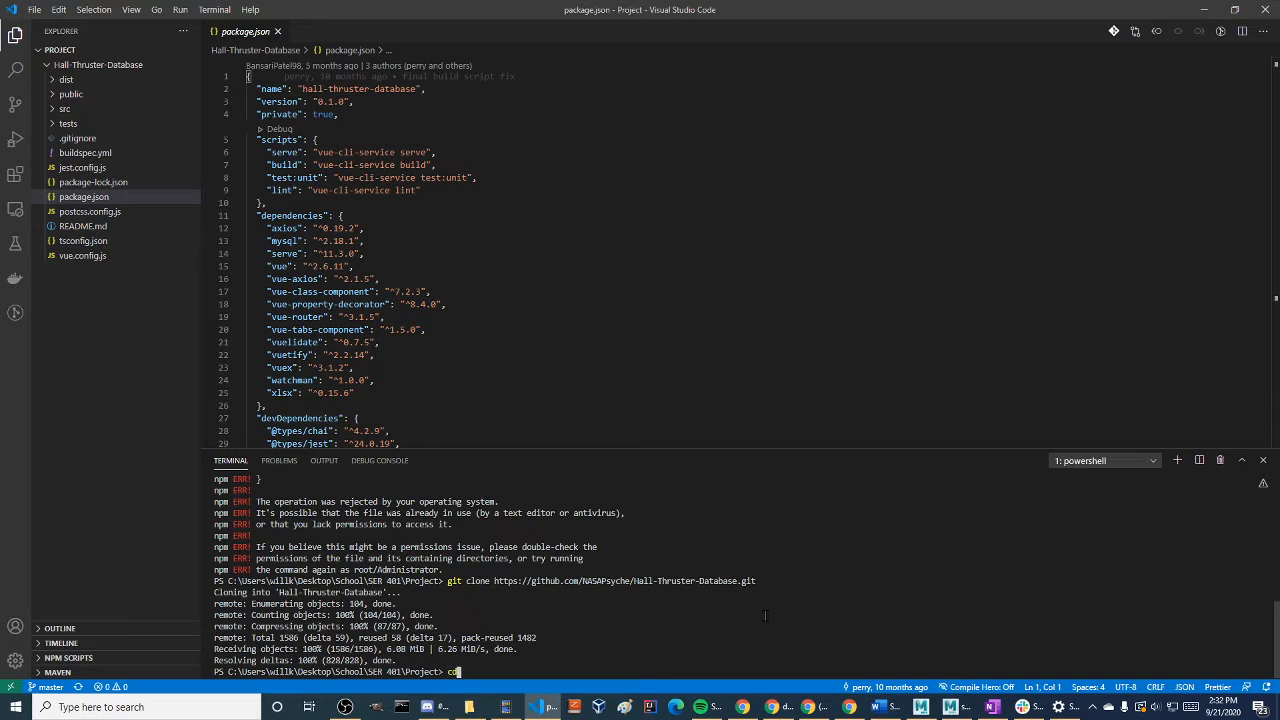
pyautogui.write(' Hall-Thruster-Database')
pyautogui.press('Return')
pyautogui.write('ls')
pyautogui.press('Return')
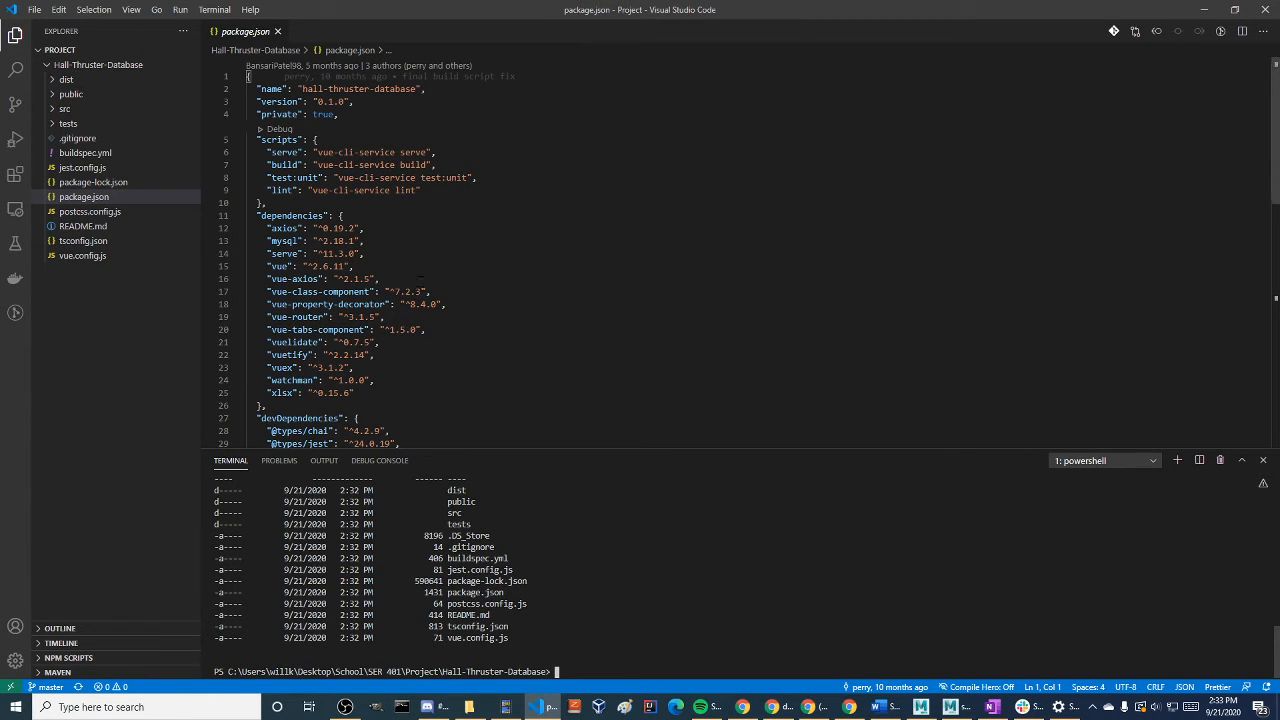
# Run npm install in the Hall-Thruster-Database folder to install the project's dependencies
pyautogui.write('npm install')
pyautogui.press('Return')
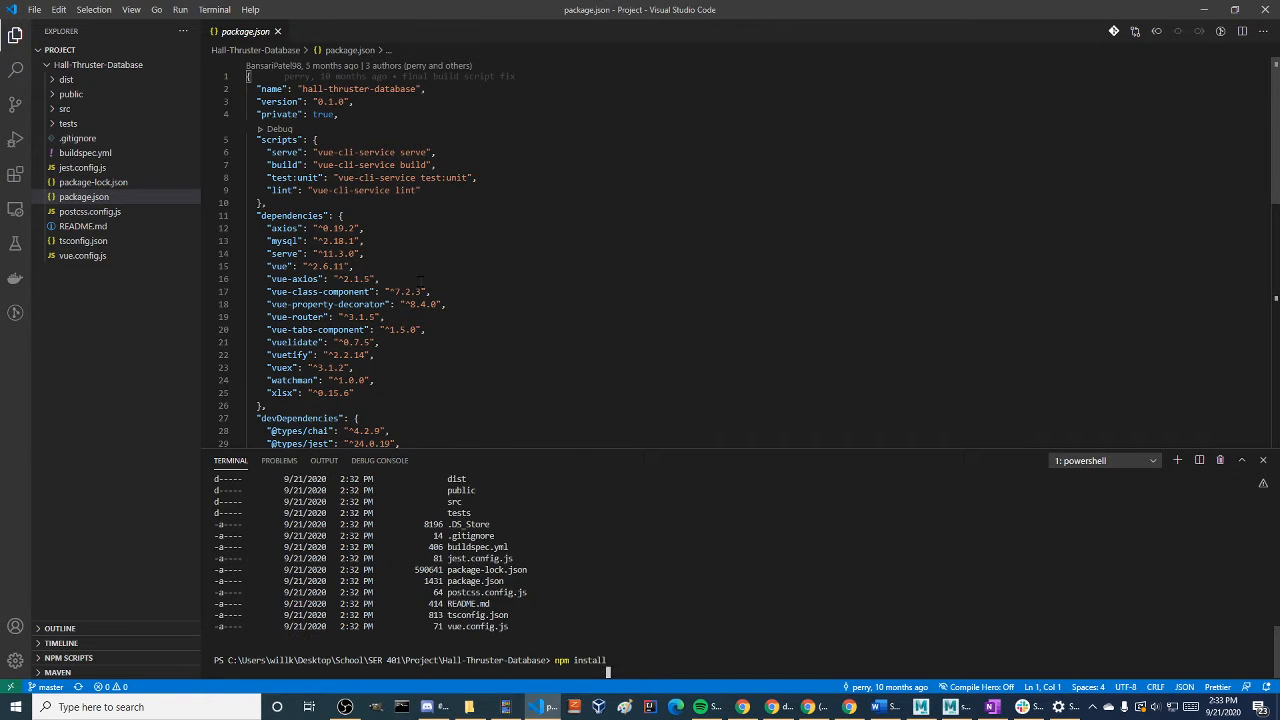
# Switch to the repository's GitHub page in Chrome and highlight npm install in the README's Project setup section
pyautogui.press('super+Tab')
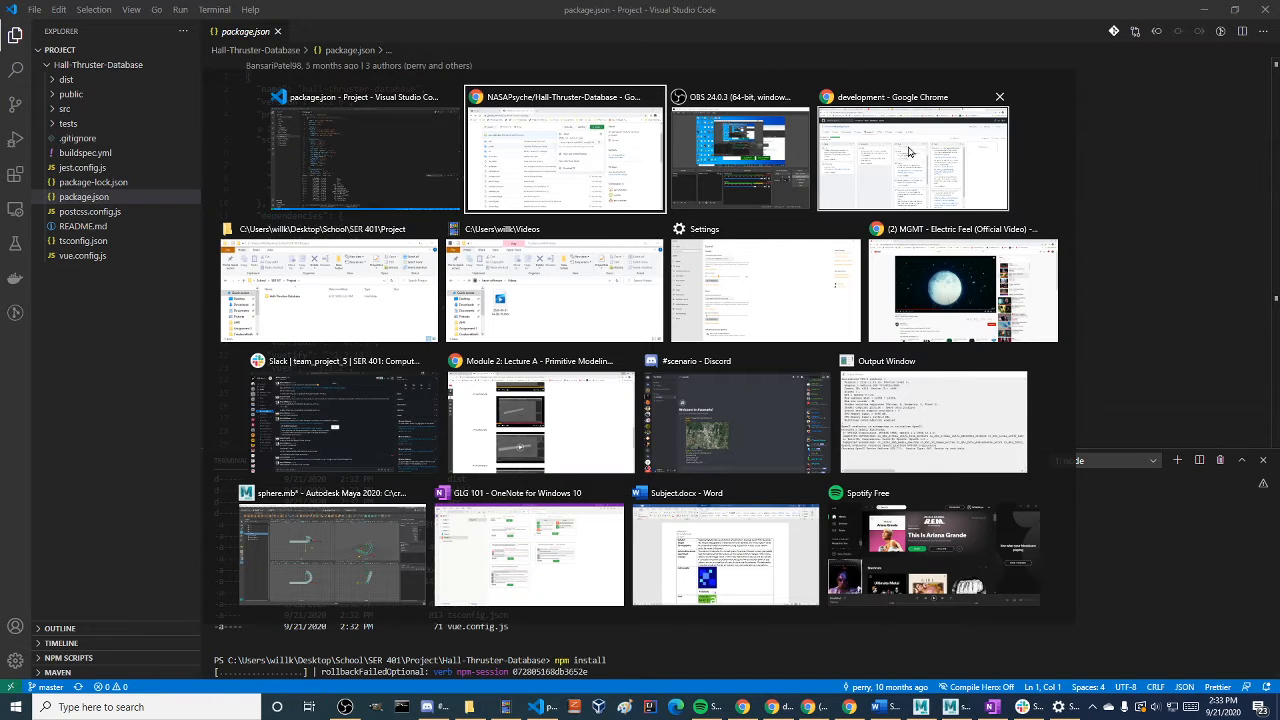
pyautogui.hotkey('alt', 'Tab')
pyautogui.scroll(-5, 813, 322)
pyautogui.scroll(-2, 812, 322)
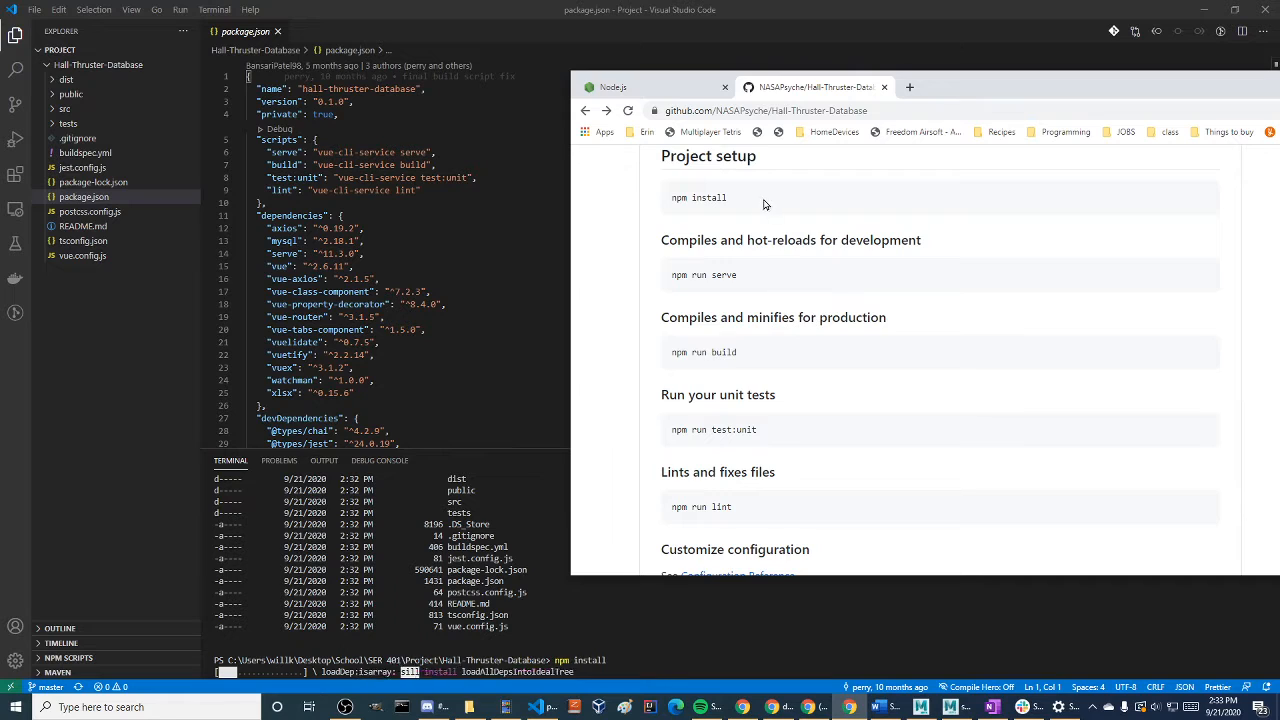
pyautogui.doubleClick(708, 197)
pyautogui.tripleClick(708, 197)
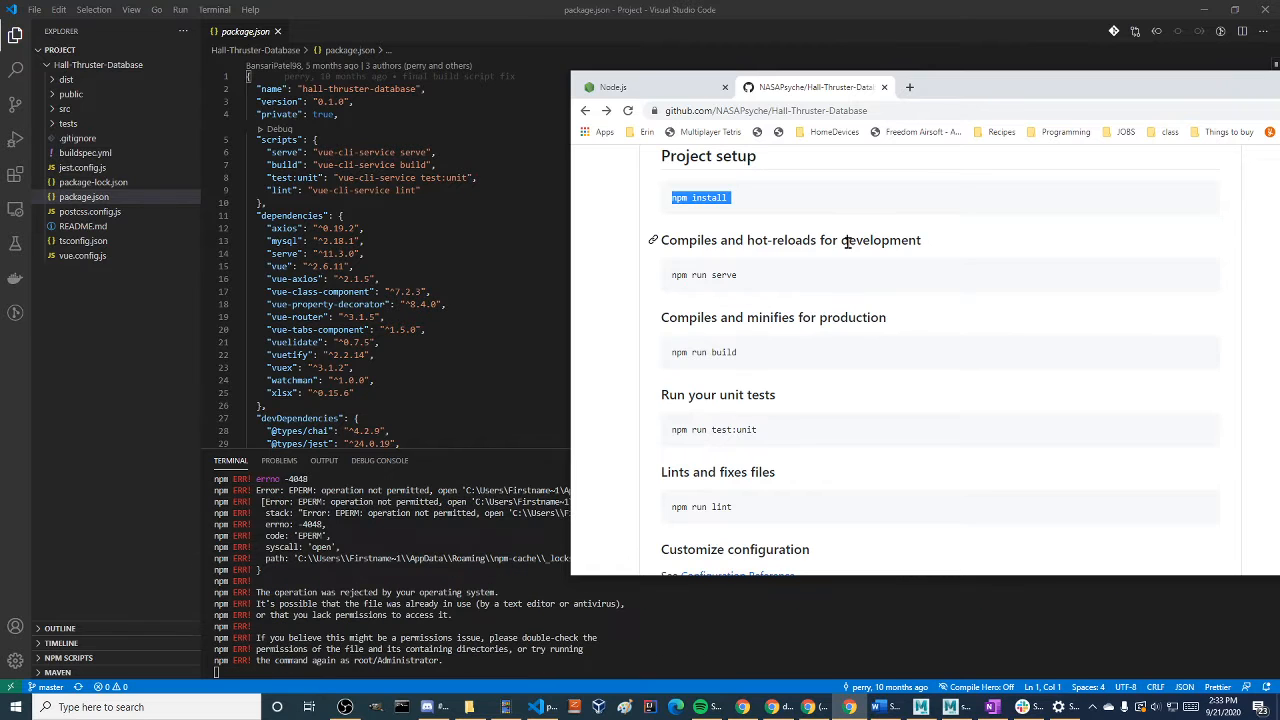
# Return to Visual Studio Code and examine the npm install error output in the terminal
pyautogui.click(437, 580)
pyautogui.scroll(4, 400, 565)
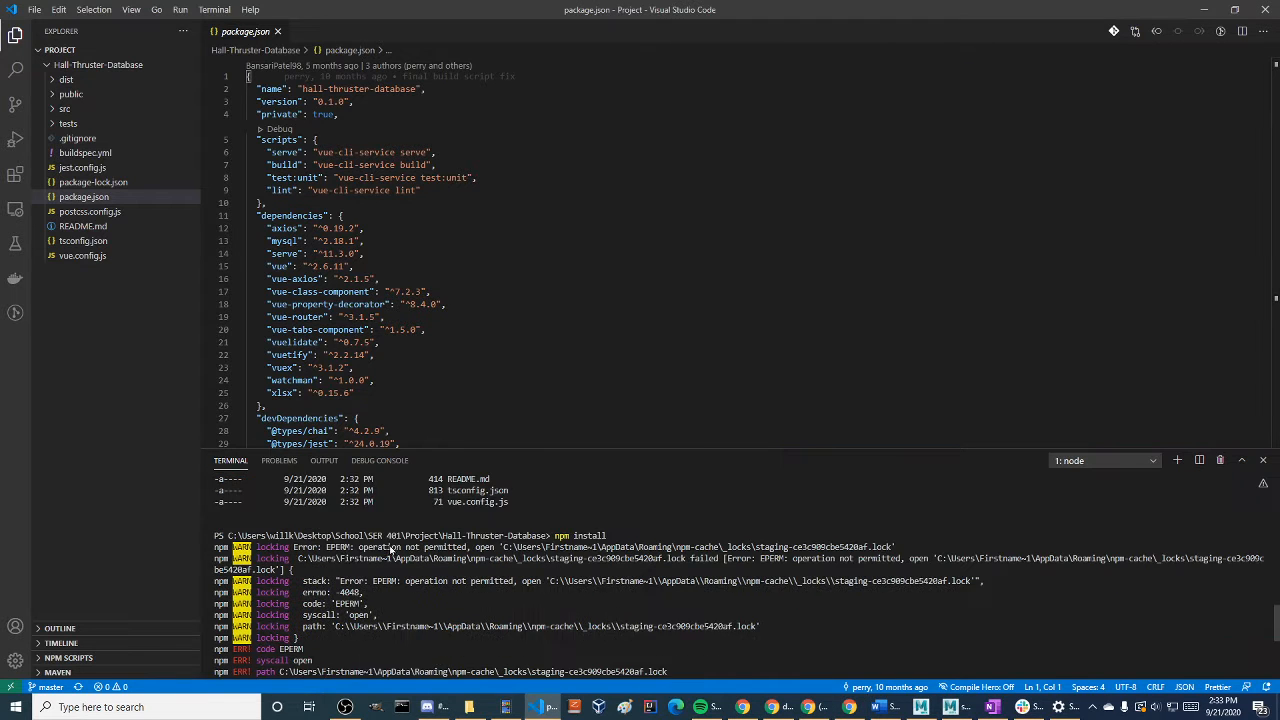
pyautogui.moveTo(523, 585); pyautogui.dragTo(375, 503)
pyautogui.click(572, 601)
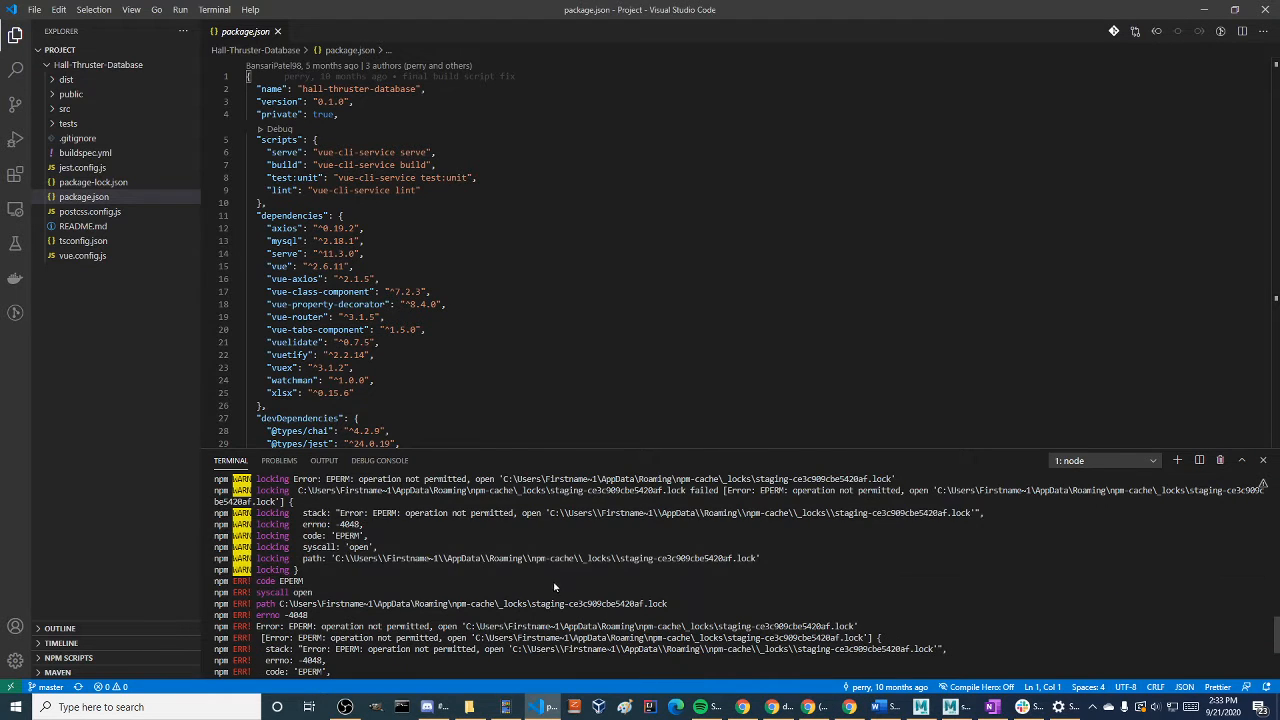
pyautogui.moveTo(927, 493); pyautogui.dragTo(561, 484)
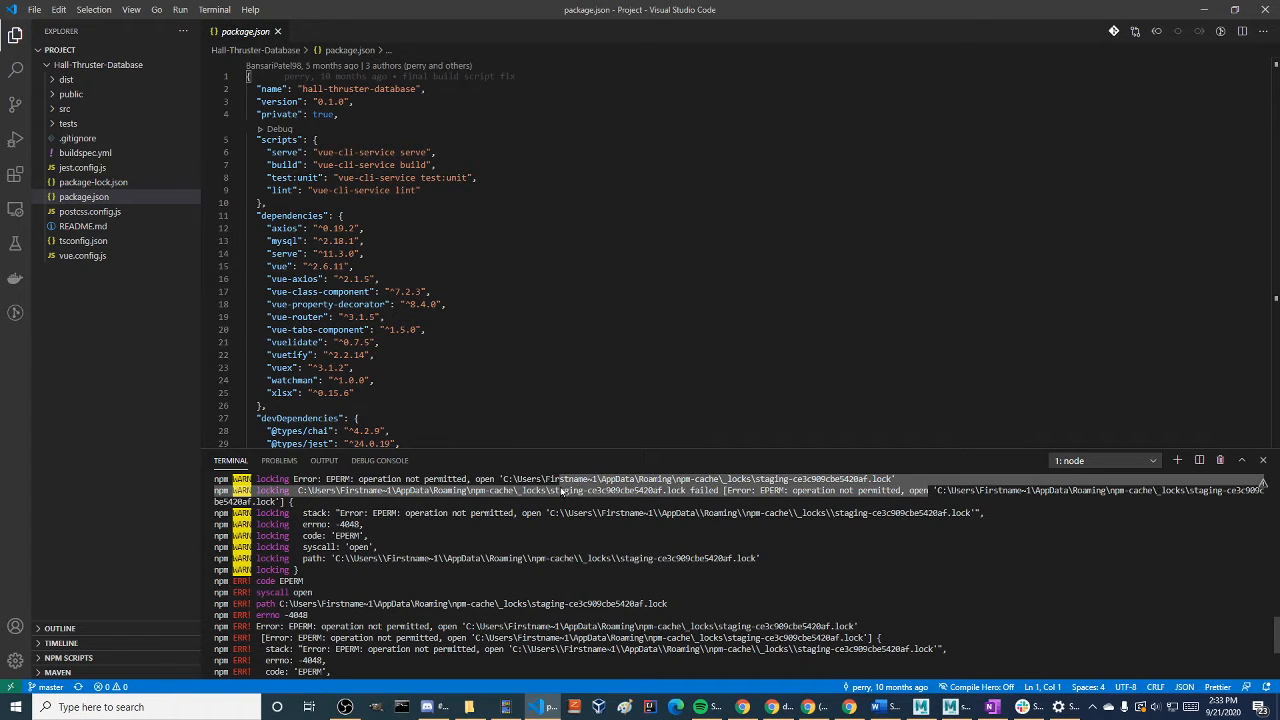
pyautogui.click(588, 530)
pyautogui.scroll(-4, 600, 540)
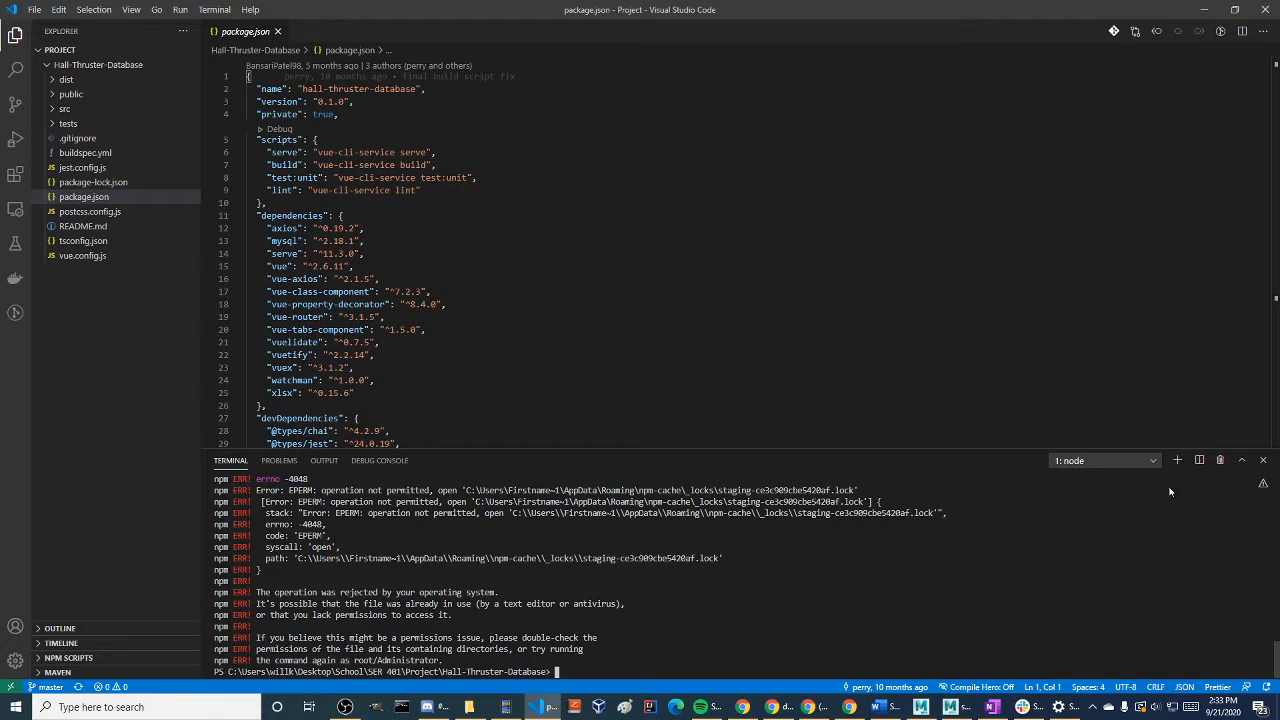
# Open the Hall-Thruster-Database folder in File Explorer and launch Command Prompt as administrator
pyautogui.click(470, 707)
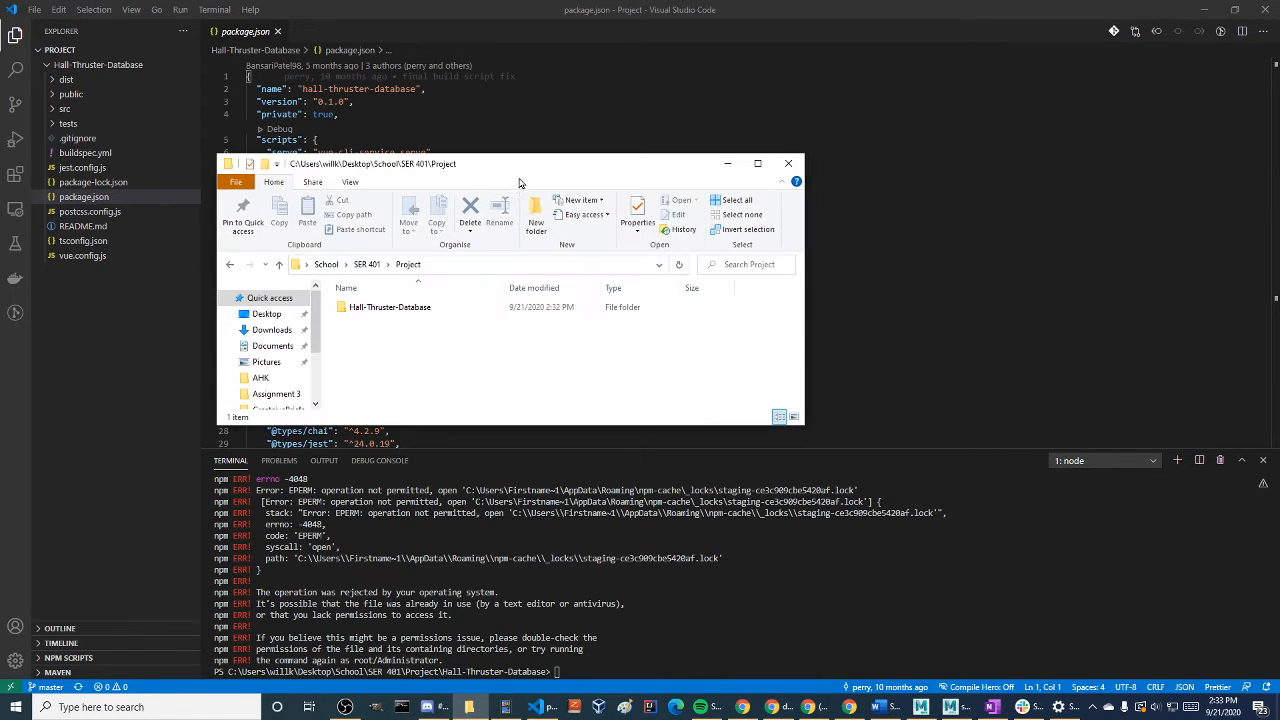
pyautogui.click(97, 707)
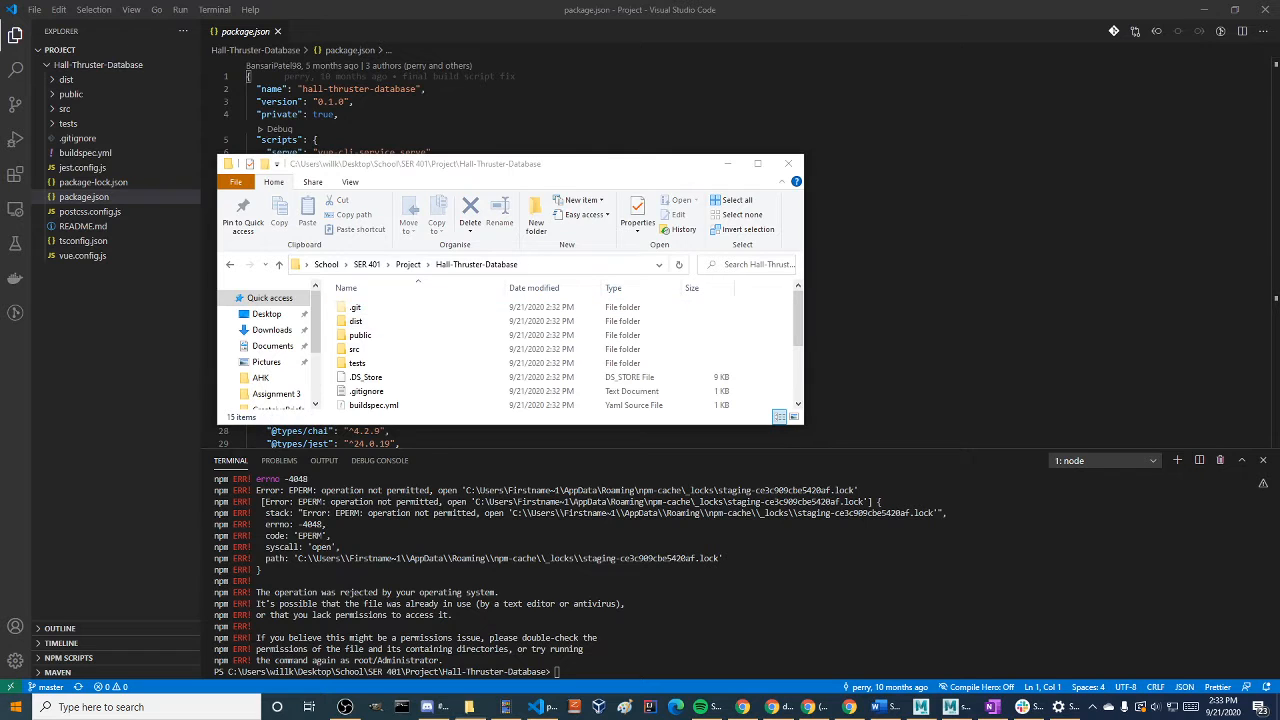
pyautogui.write('cmd')
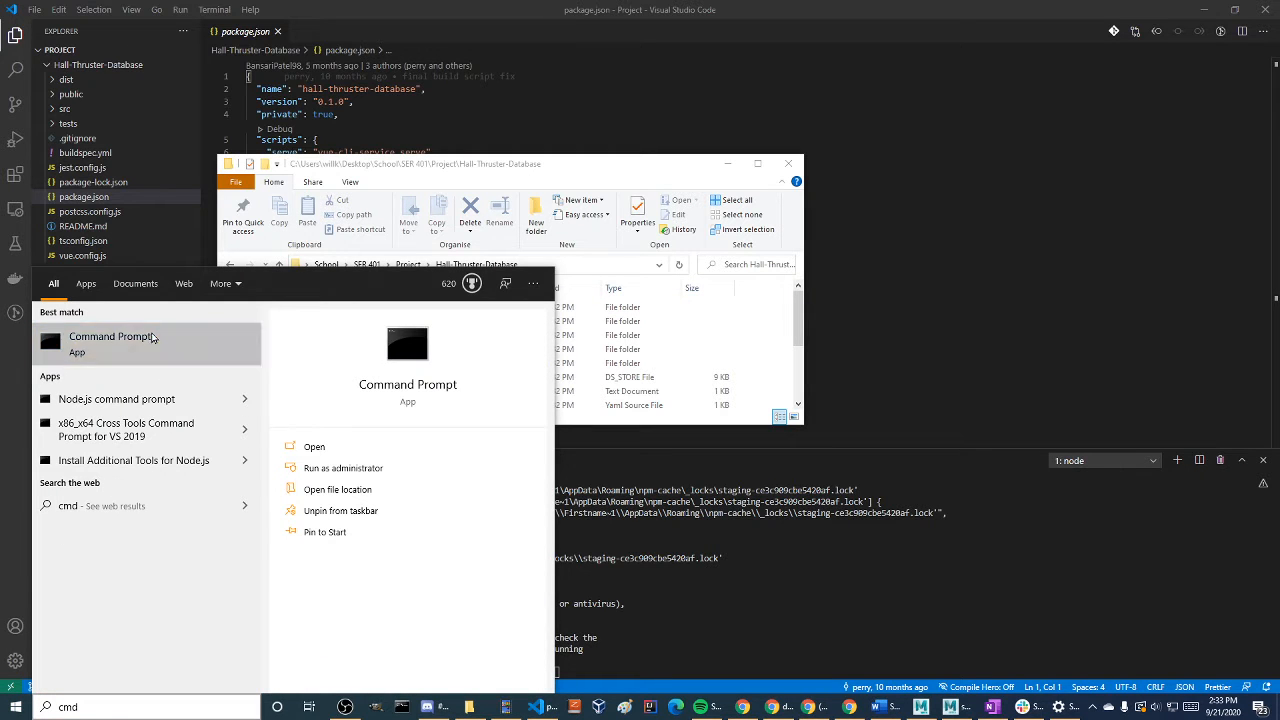
pyautogui.rightClick(150, 338)
pyautogui.click(215, 347)
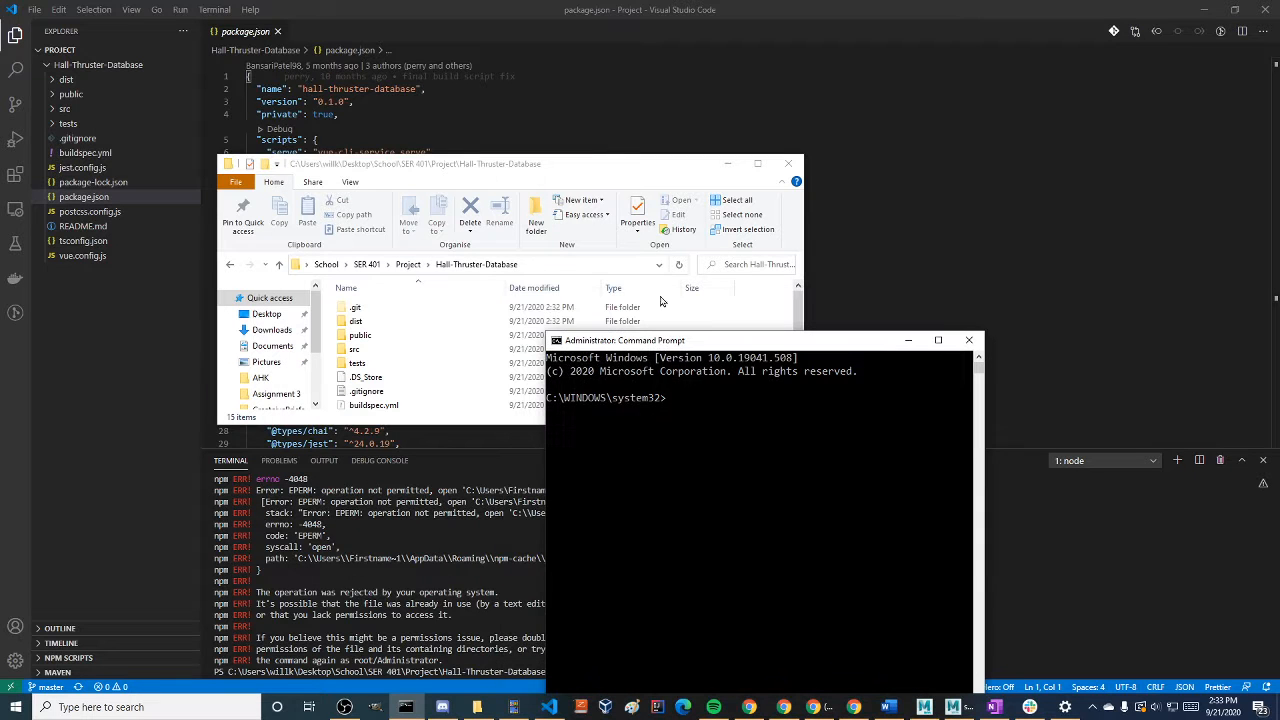
# Copy the Hall-Thruster-Database folder's path from File Explorer and change the administrator Command Prompt's directory to it
pyautogui.click(552, 264)
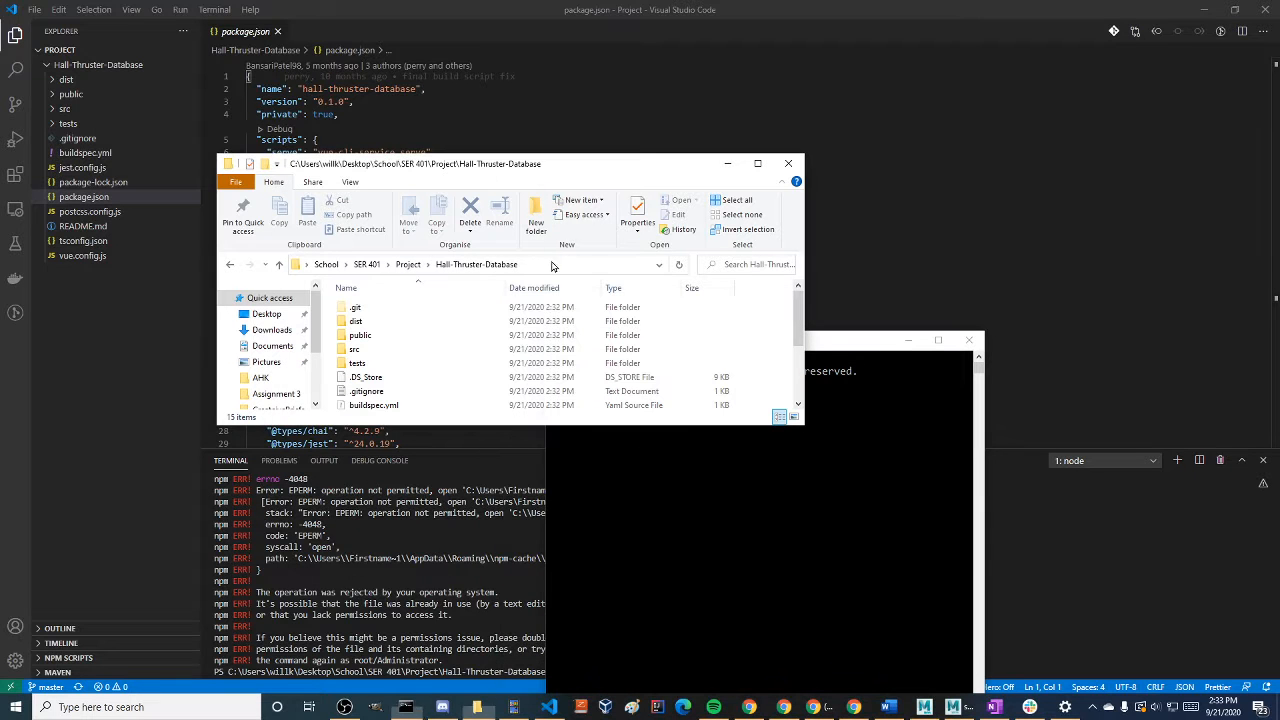
pyautogui.click(685, 521)
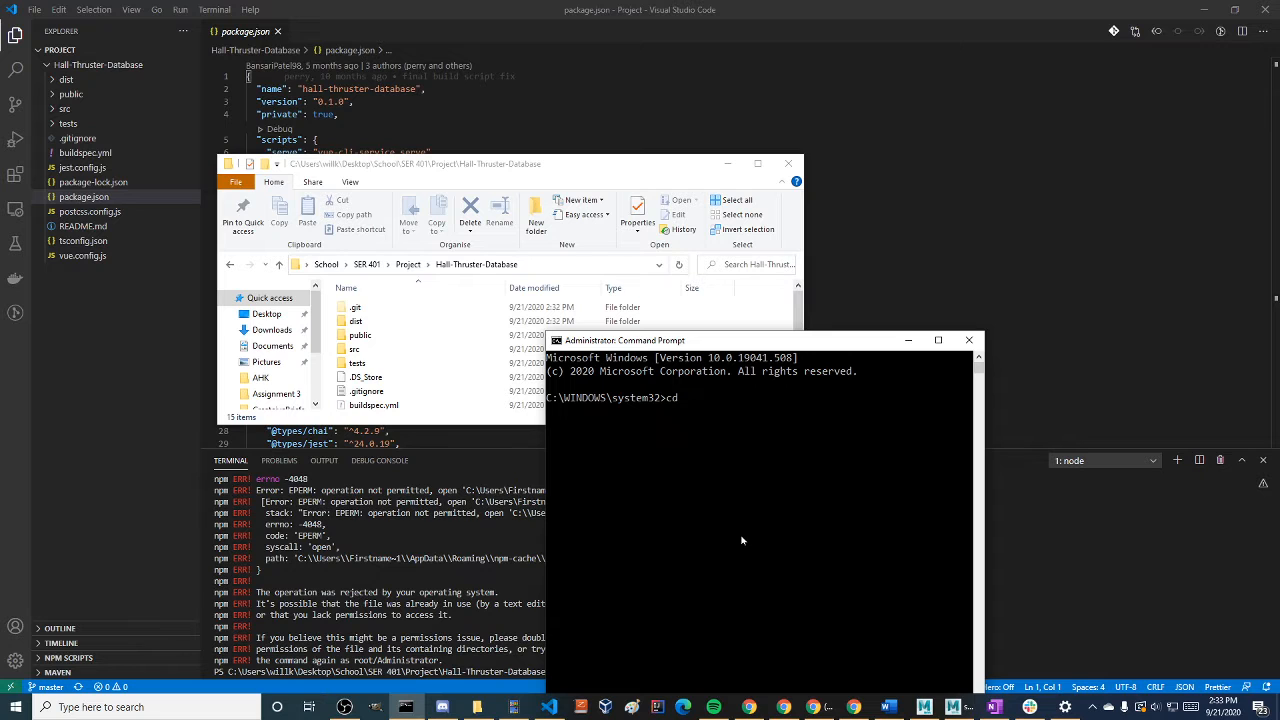
pyautogui.write('cd')
pyautogui.write('C:\\Users\\willk\\Desktop\\School\\SER 401\\Project\\Hall-Thruster-Database')
pyautogui.press('Return')
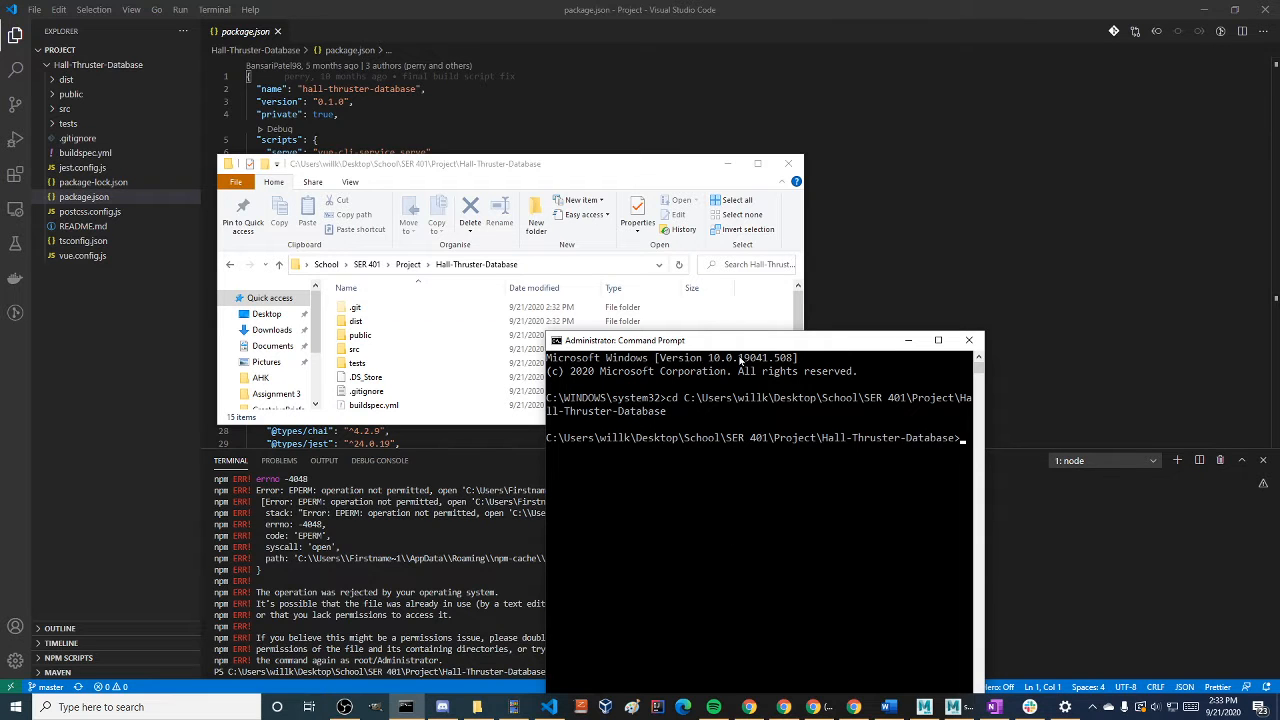
# Run npm install in the administrator Command Prompt, then reposition and widen its window
pyautogui.moveTo(742, 340); pyautogui.dragTo(408, 270)
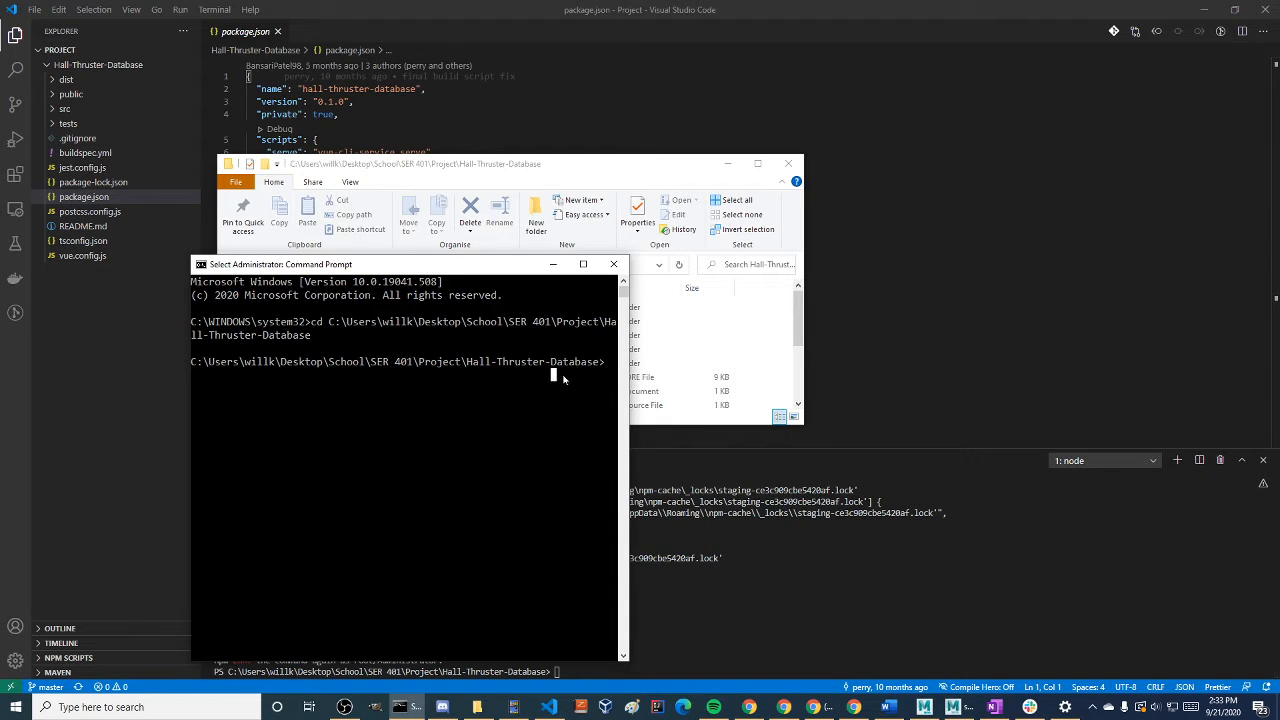
pyautogui.write('npm')
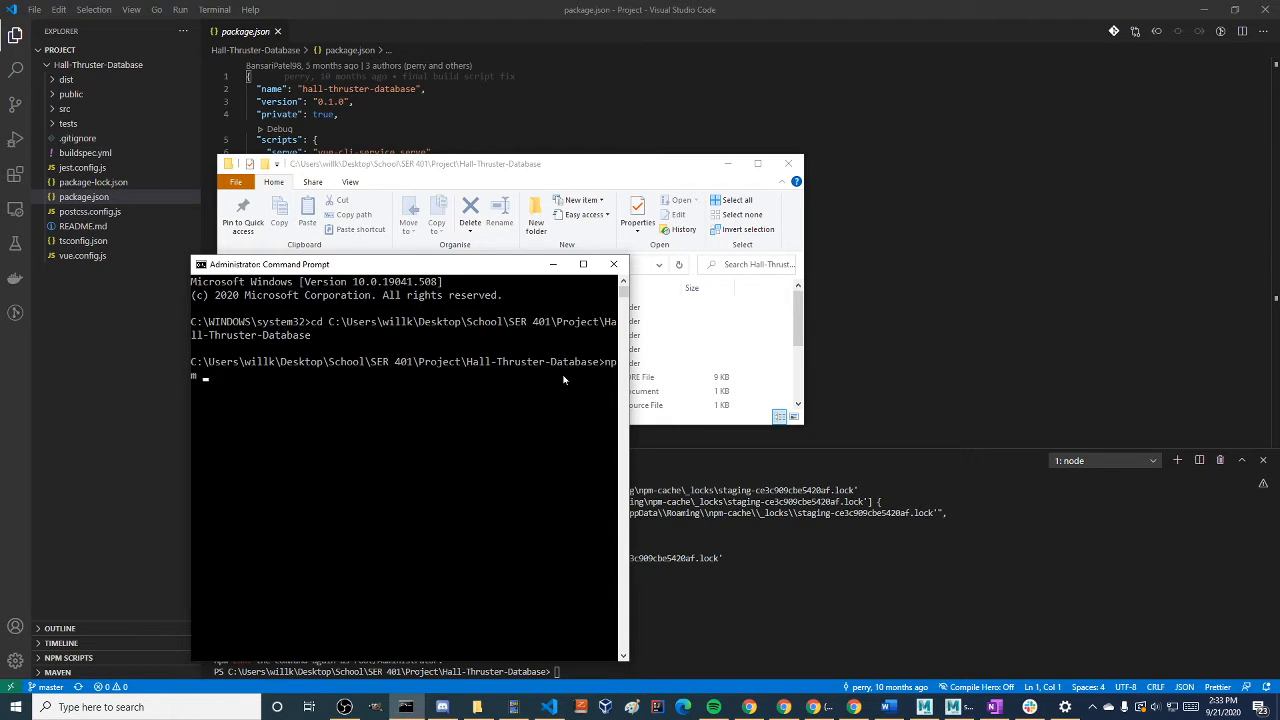
pyautogui.hotkey('alt', 'Tab')
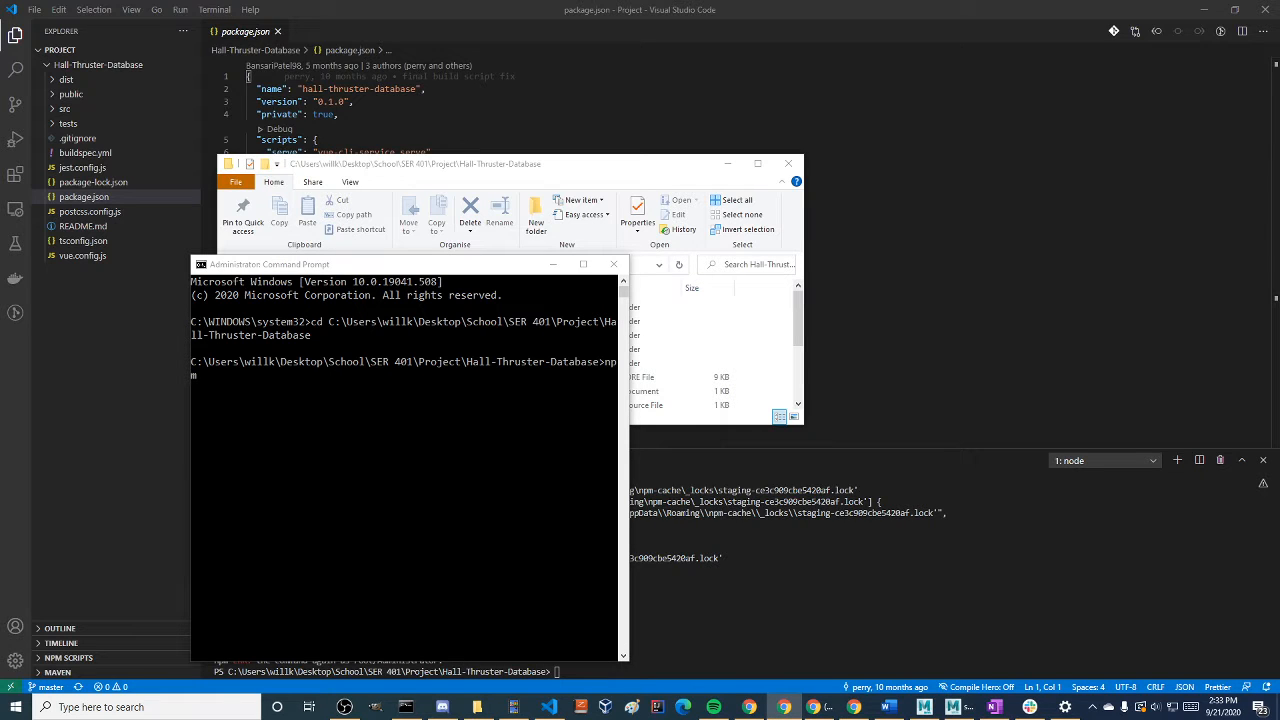
pyautogui.click(484, 446)
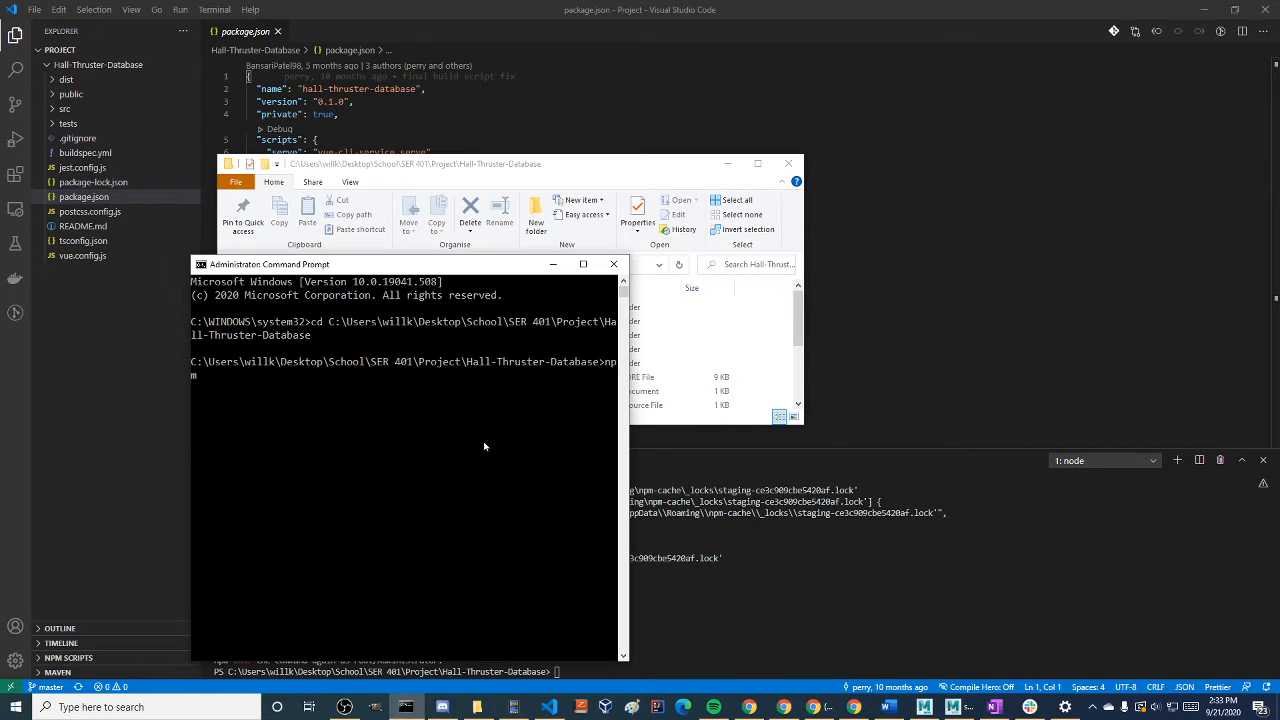
pyautogui.write('install')
pyautogui.press('Return')
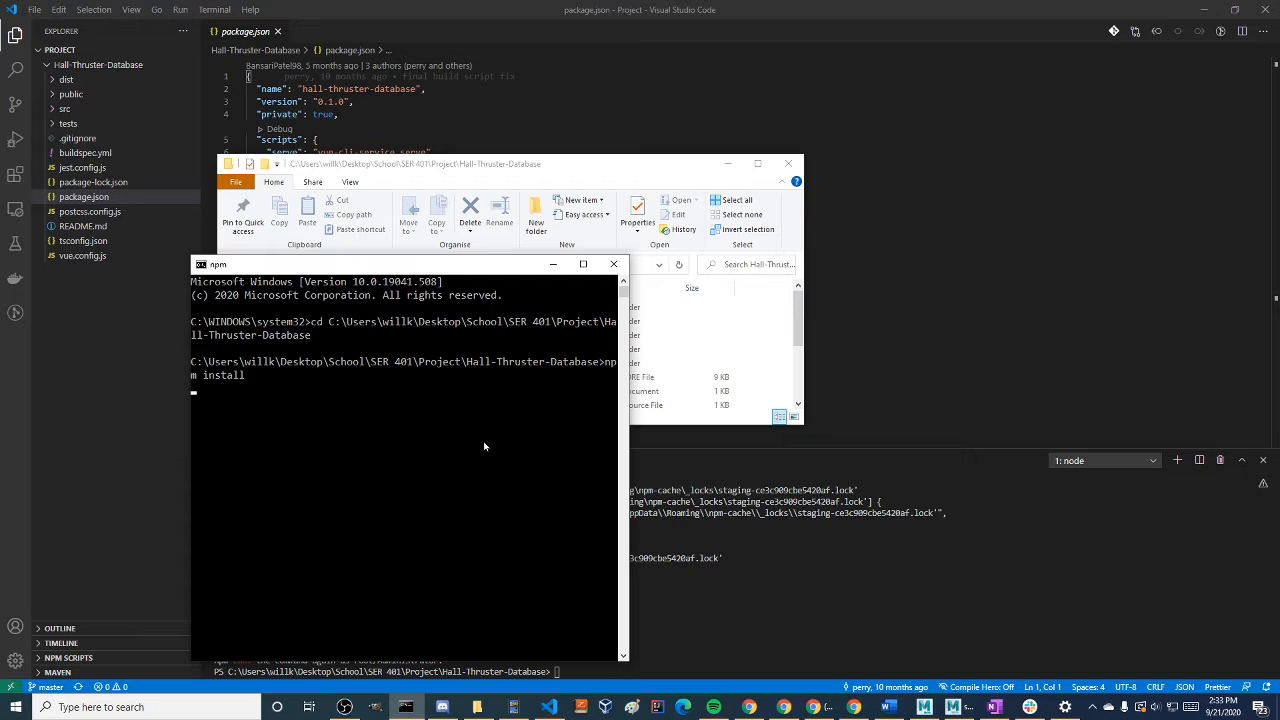
pyautogui.moveTo(628, 400); pyautogui.dragTo(1174, 370)
# Bring up the repository's GitHub README in Chrome and place the narrowed npm window beside it
pyautogui.hotkey('alt', 'Tab')
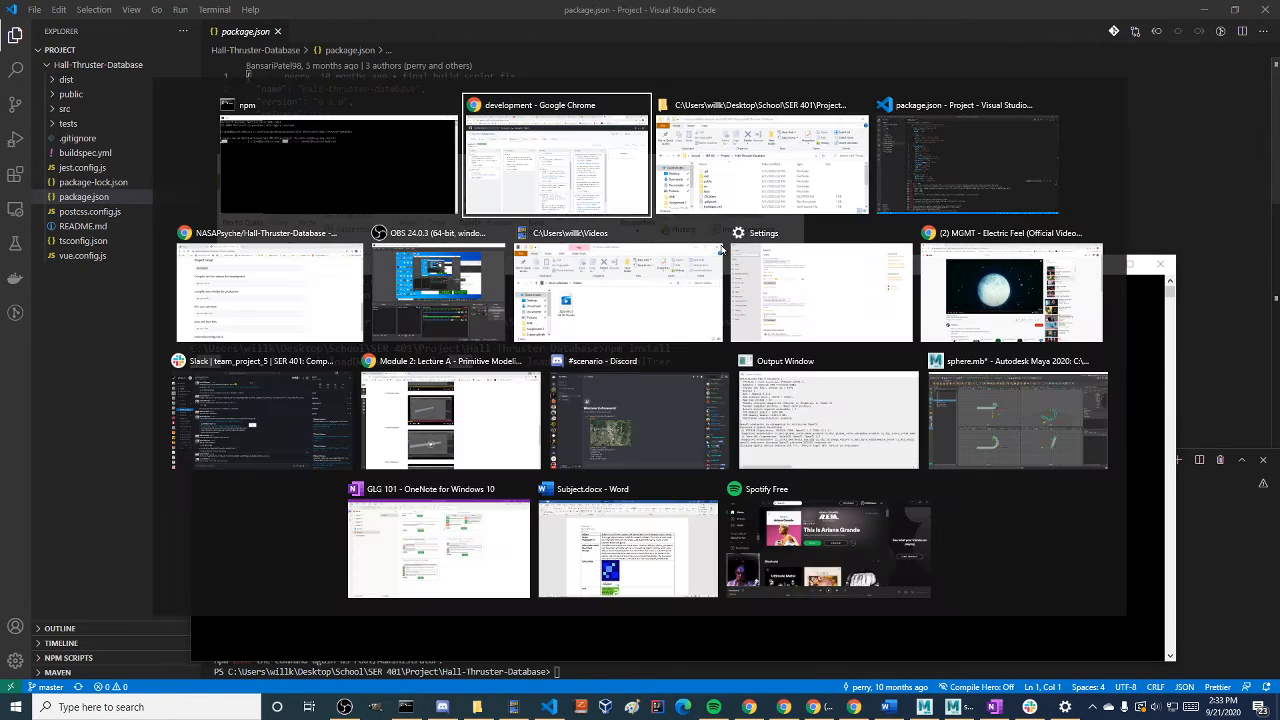
pyautogui.click(581, 203)
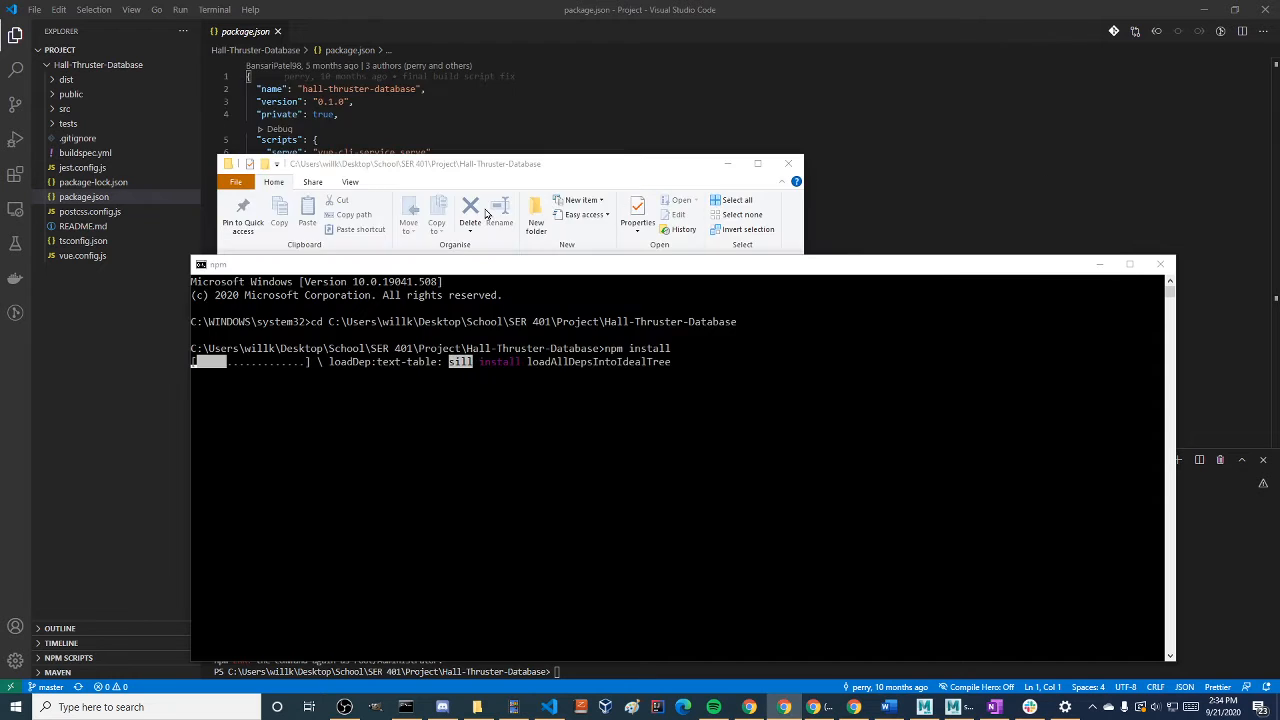
pyautogui.hotkey('alt', 'Tab')
pyautogui.hotkey('alt', 'Tab')
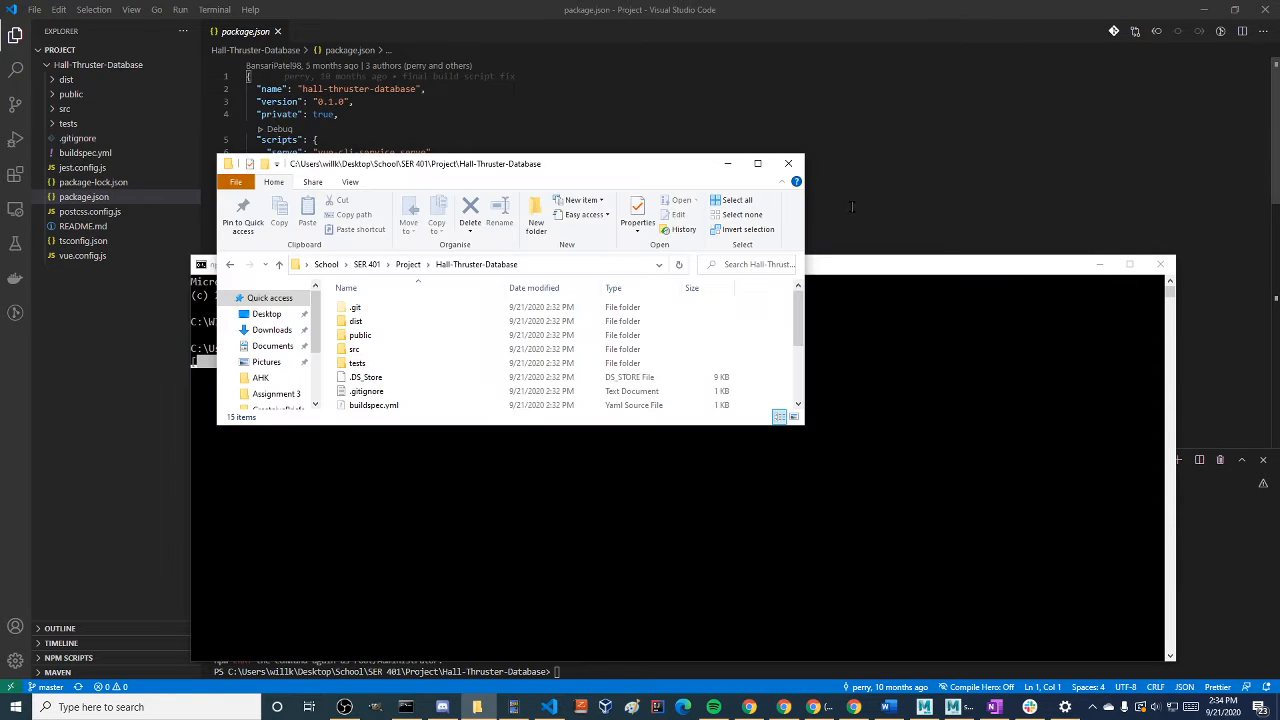
pyautogui.hotkey('alt', 'Tab')
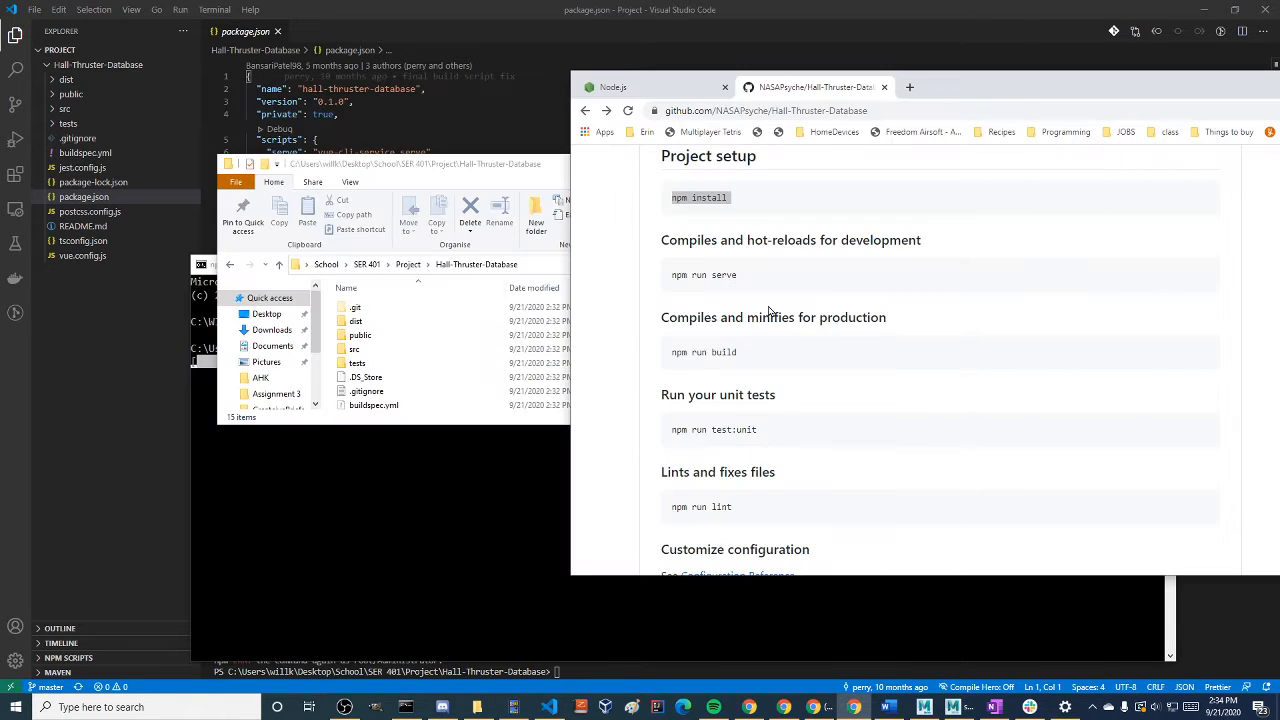
pyautogui.click(474, 475)
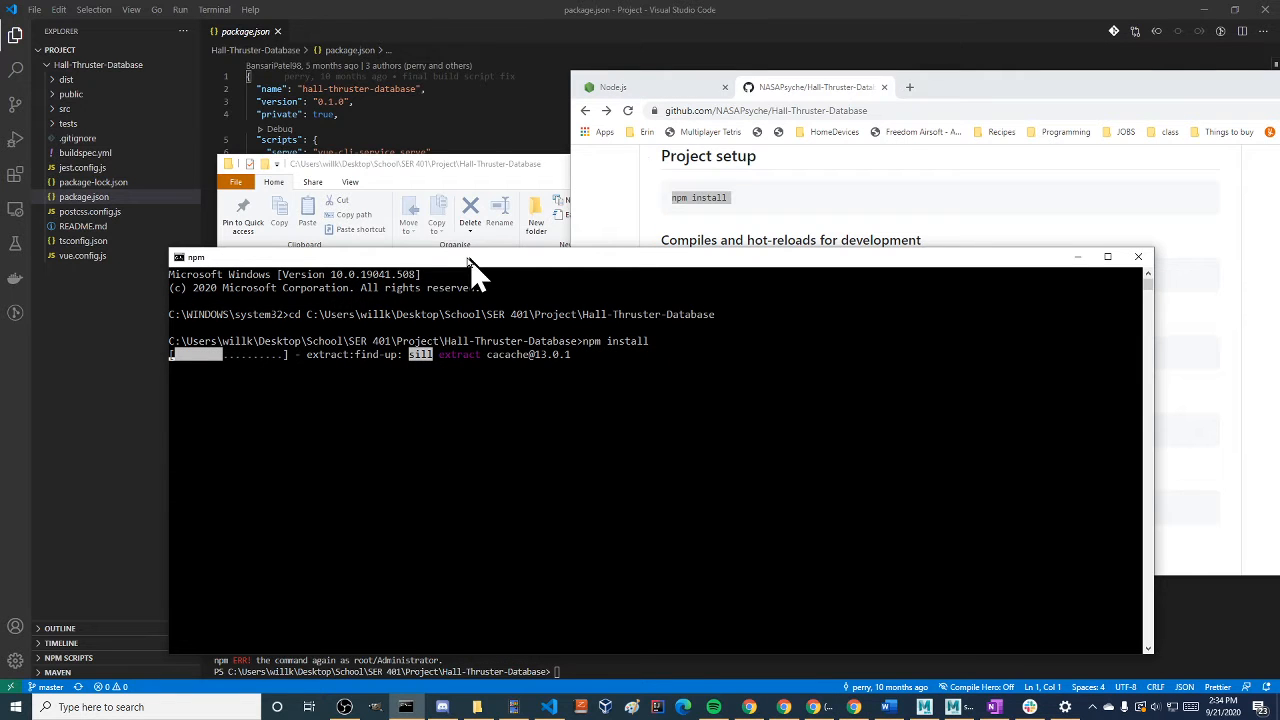
pyautogui.moveTo(470, 259); pyautogui.dragTo(341, 187)
pyautogui.moveTo(1020, 326); pyautogui.dragTo(567, 308)
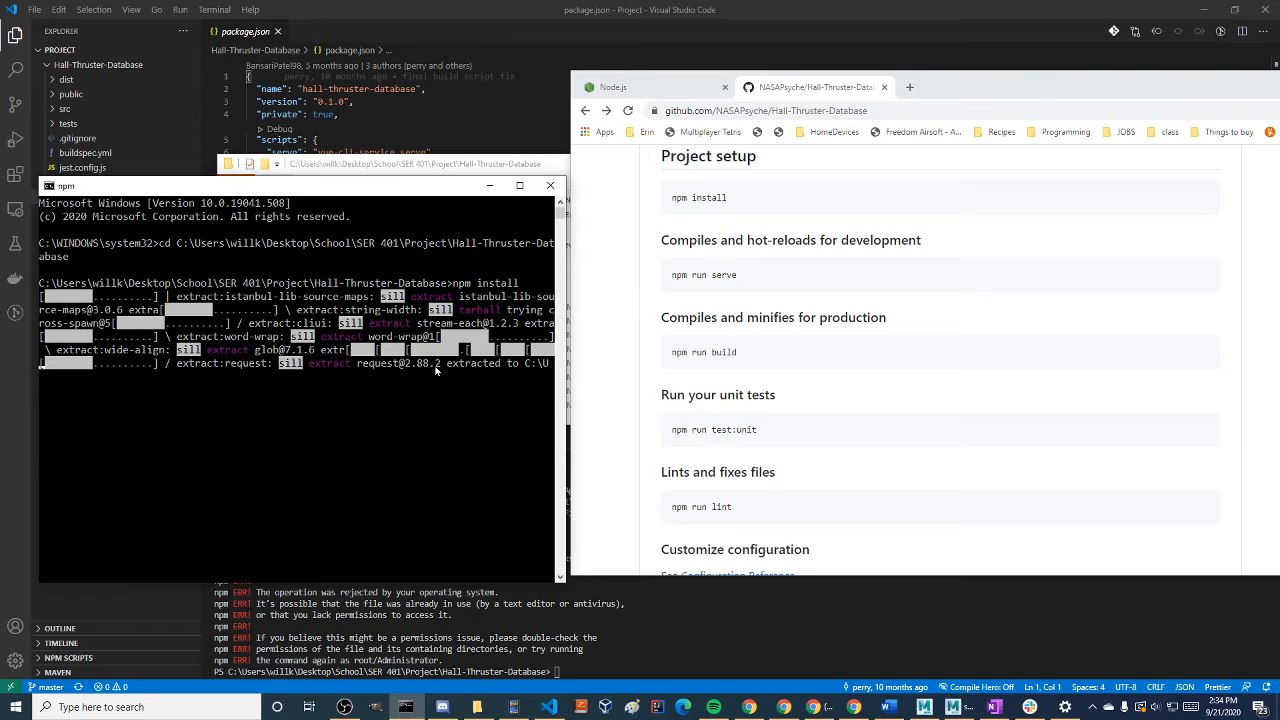
pyautogui.click(396, 390)
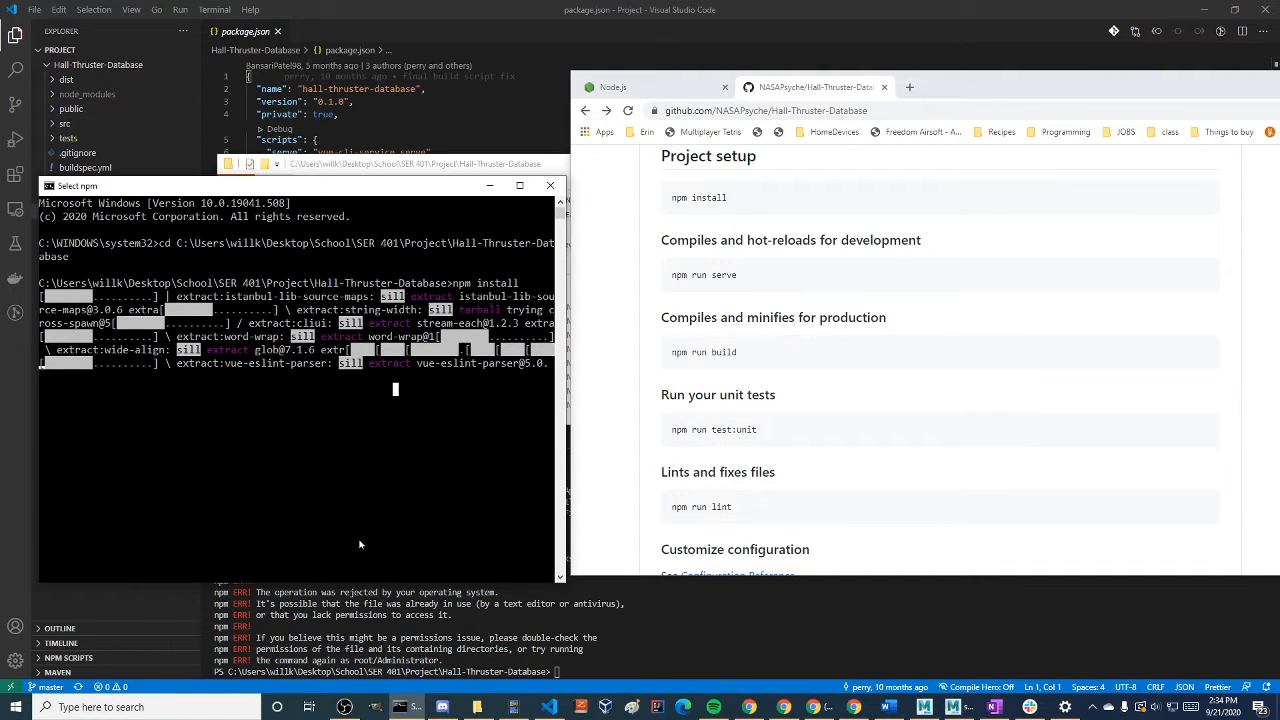
pyautogui.scroll(3, 760, 380)
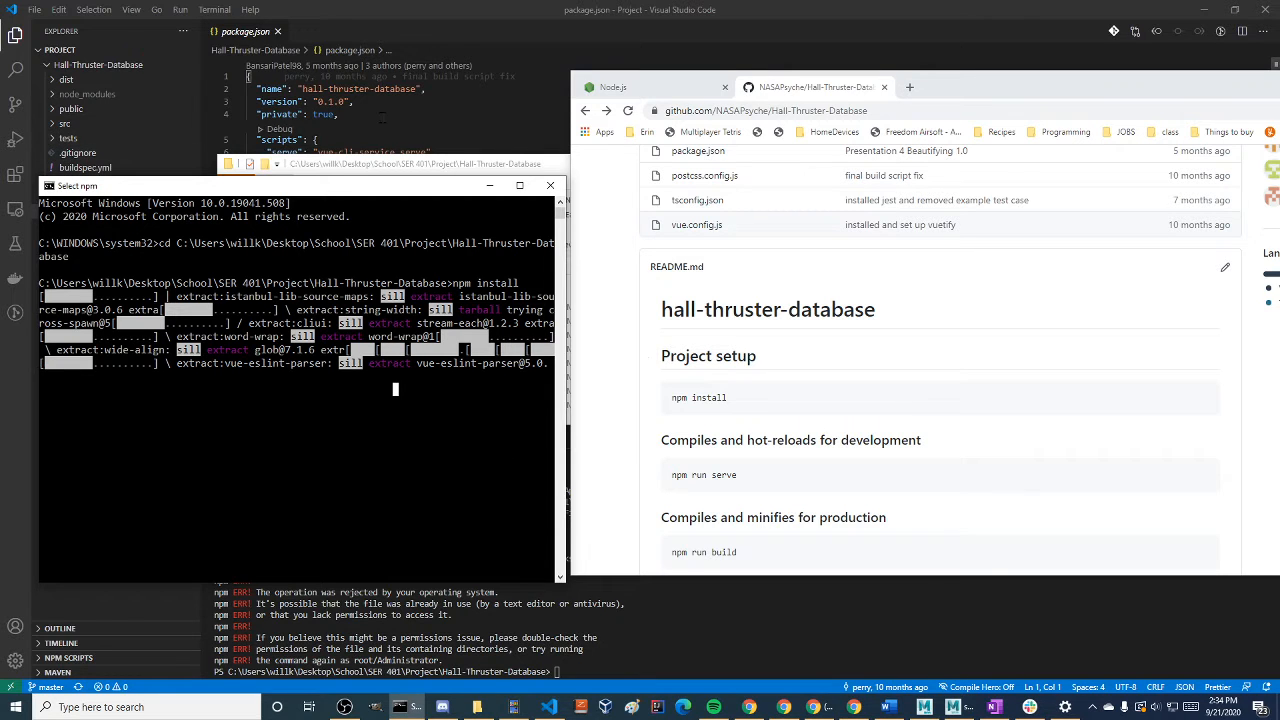
# Switch to Visual Studio Code and review the dependencies in package.json and the compiler options in tsconfig.json
pyautogui.click(339, 114)
pyautogui.scroll(-8, 338, 152)
pyautogui.moveTo(448, 391); pyautogui.dragTo(247, 127)
pyautogui.scroll(8, 247, 127)
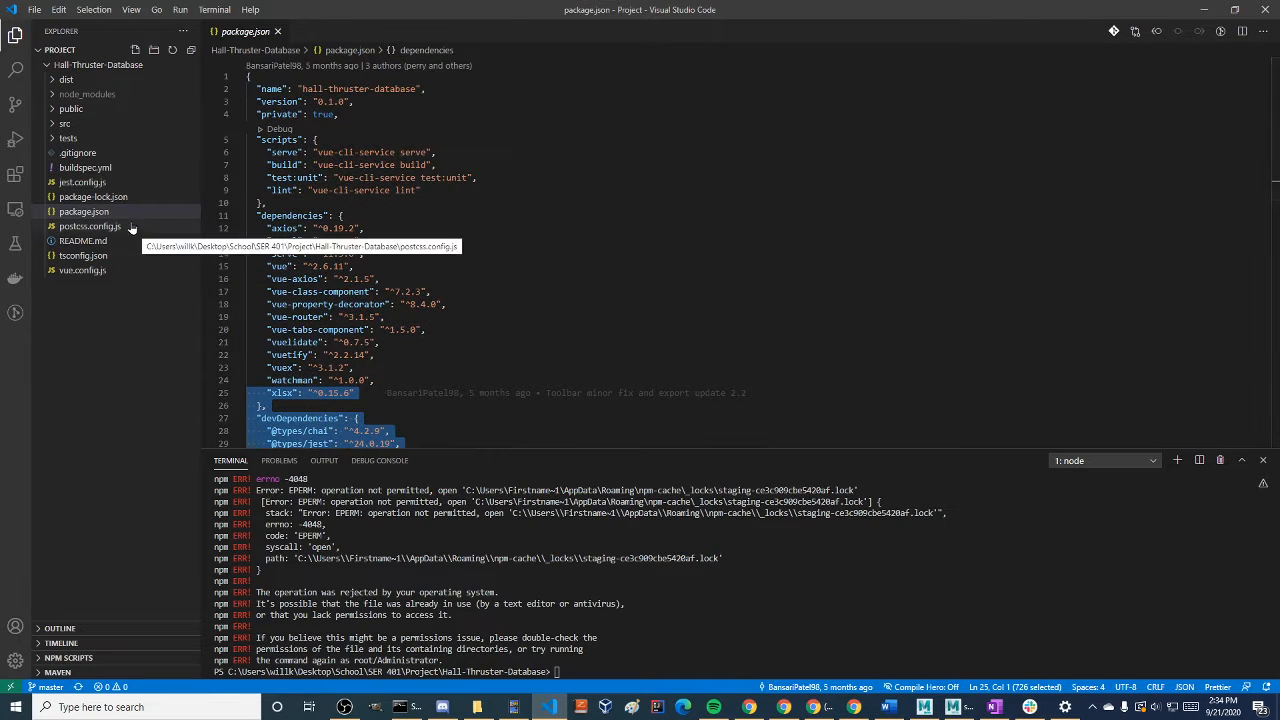
pyautogui.click(88, 256)
pyautogui.scroll(-8, 388, 322)
pyautogui.scroll(8, 388, 322)
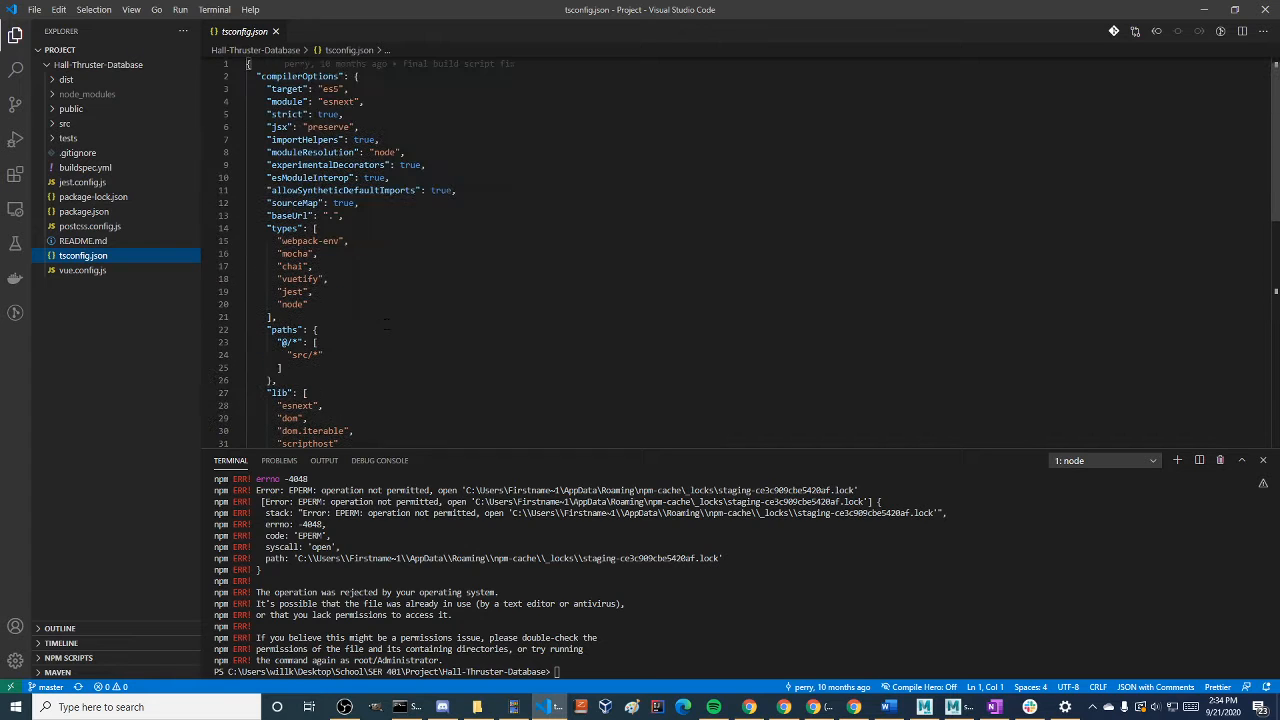
pyautogui.scroll(-2, 362, 307)
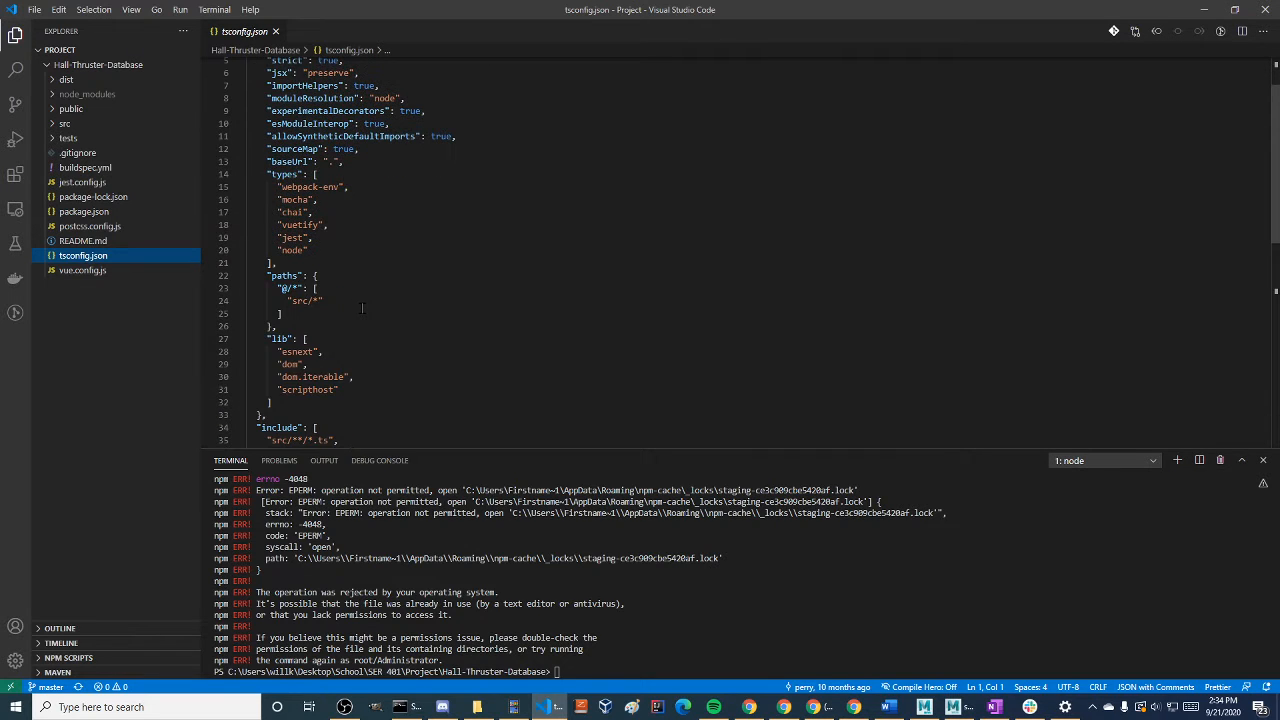
# Reopen package.json and highlight its scripts block with the serve, build, test:unit and lint entries
pyautogui.click(112, 213)
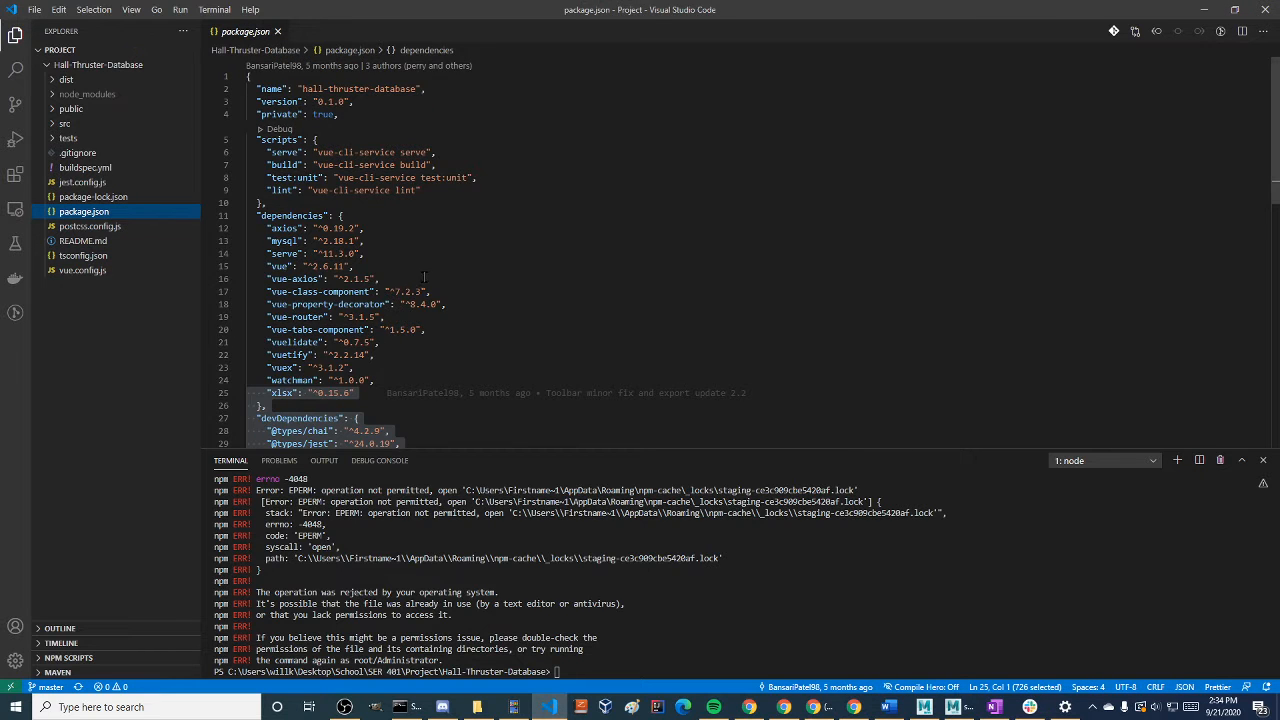
pyautogui.scroll(-2, 413, 275)
pyautogui.scroll(2, 413, 275)
pyautogui.moveTo(267, 203)
pyautogui.mouseDown()
pyautogui.moveTo(228, 152)
pyautogui.moveTo(213, 173)
pyautogui.moveTo(205, 140)
pyautogui.moveTo(199, 155)
pyautogui.mouseUp()
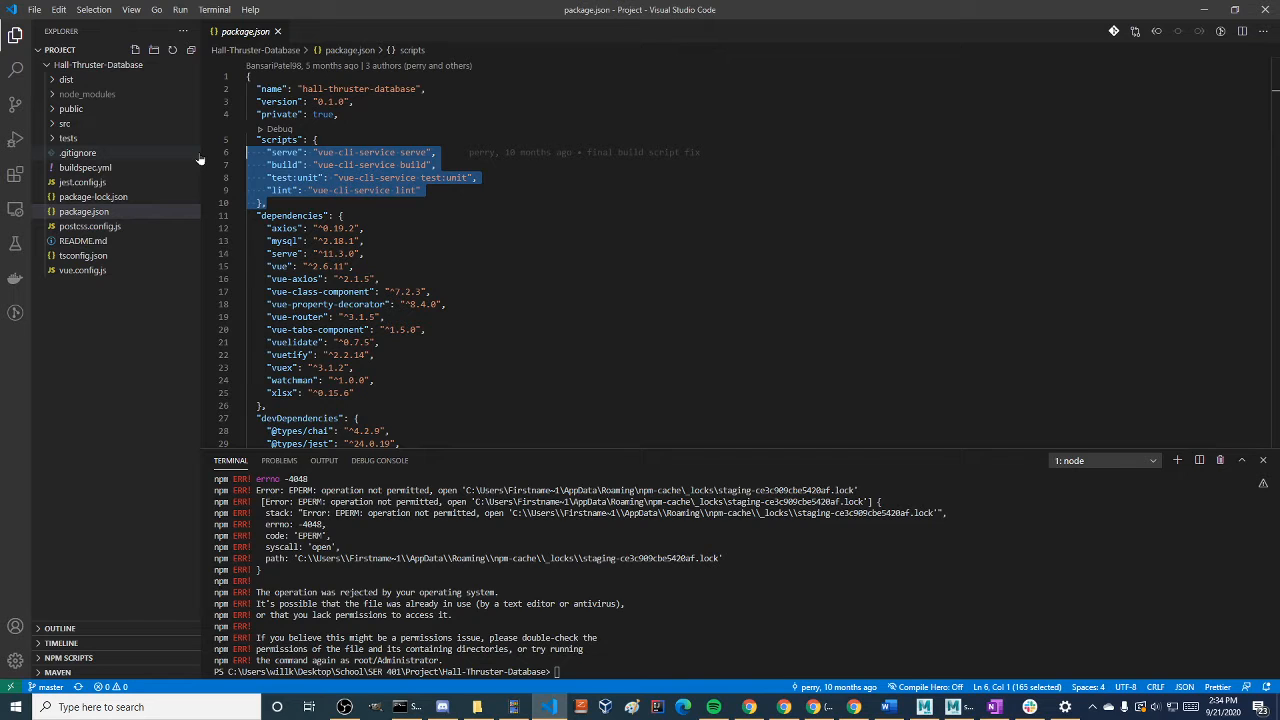
pyautogui.hotkey('shift', 'Up')
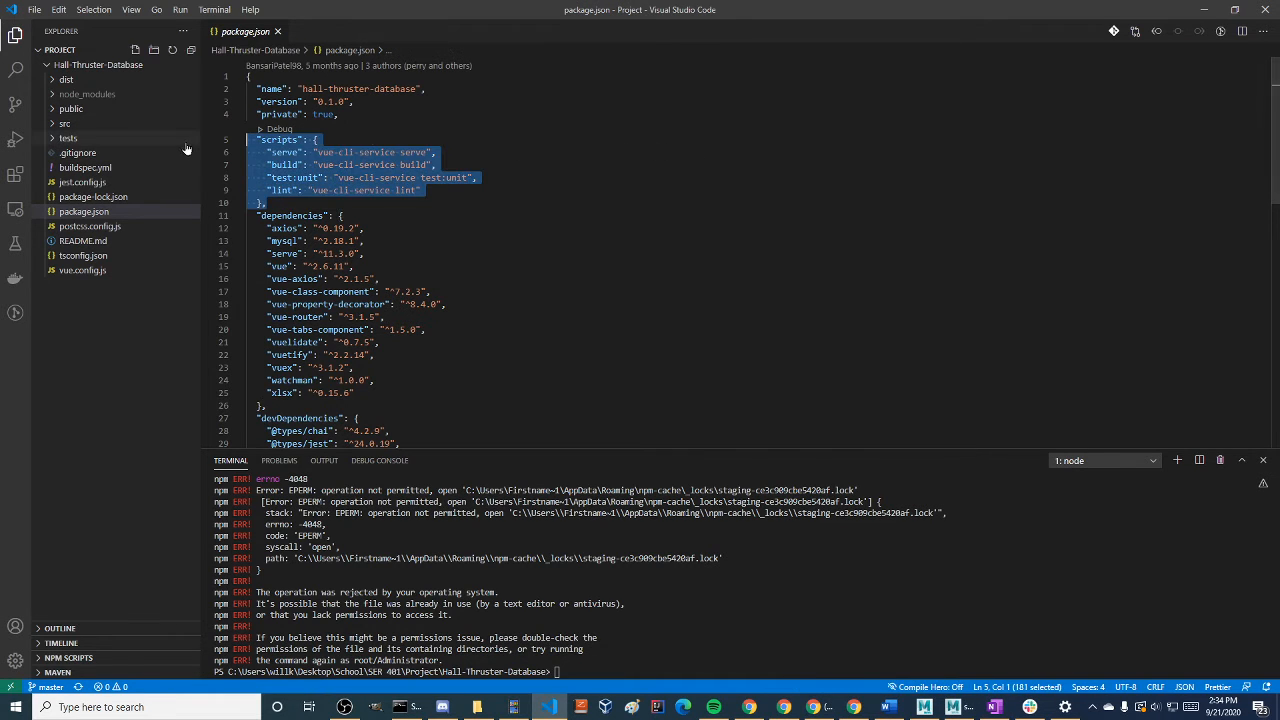
pyautogui.click(546, 239)
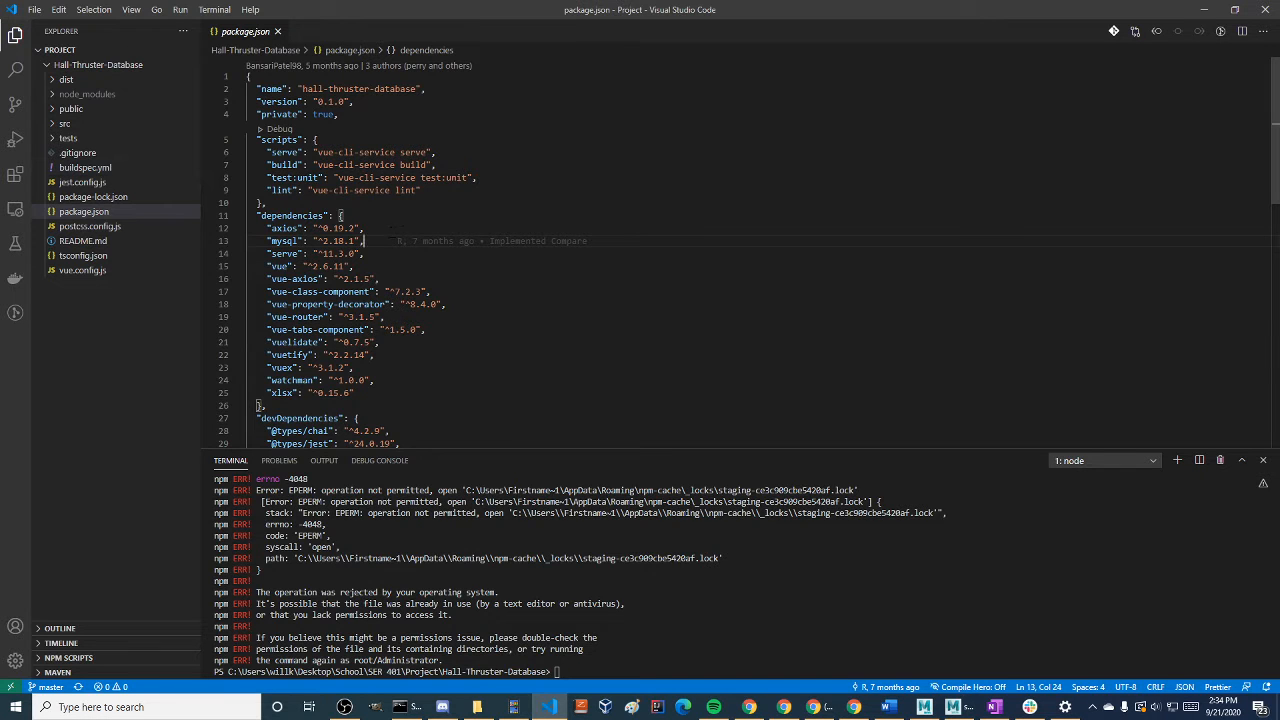
pyautogui.moveTo(344, 216); pyautogui.dragTo(223, 140)
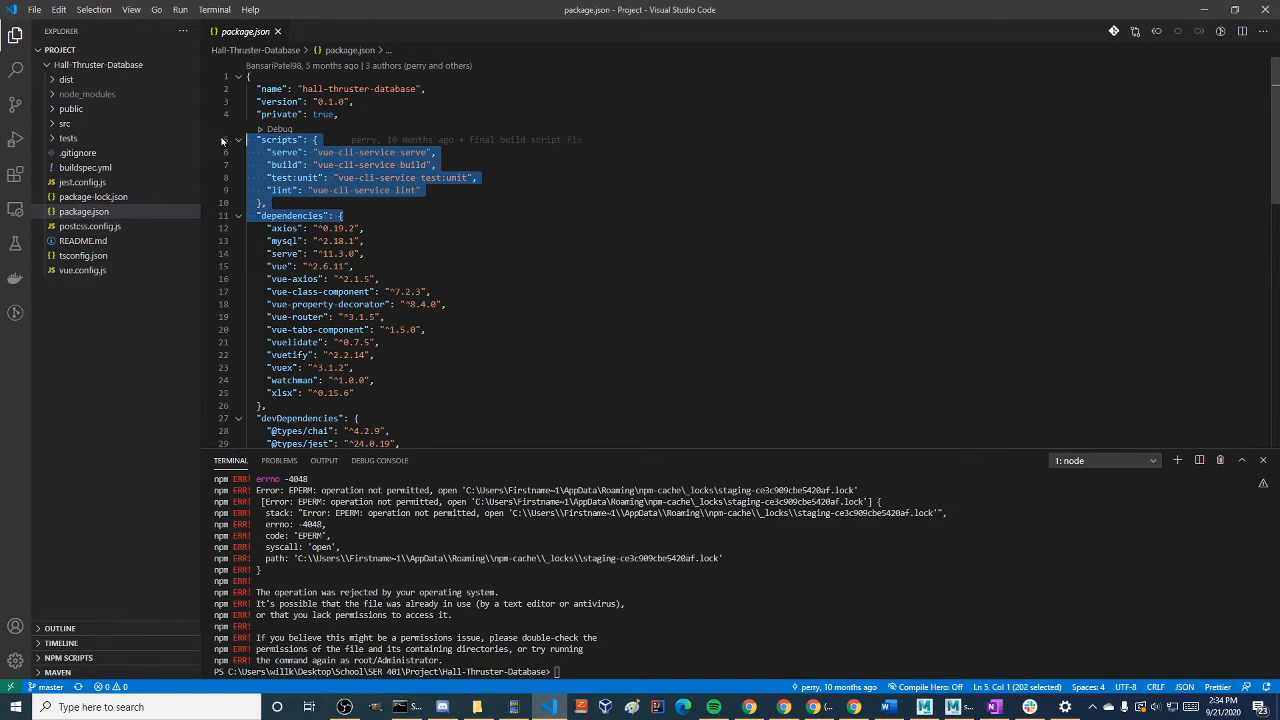
# Highlight the scripts block in package.json, then bring up the npm install window and reposition it so the scripts and dependencies stay visible
pyautogui.click(480, 314)
pyautogui.moveTo(344, 216)
pyautogui.mouseDown()
pyautogui.moveTo(213, 157)
pyautogui.moveTo(247, 140)
pyautogui.mouseUp()
pyautogui.hotkey('alt', 'Tab')
pyautogui.click(493, 403)
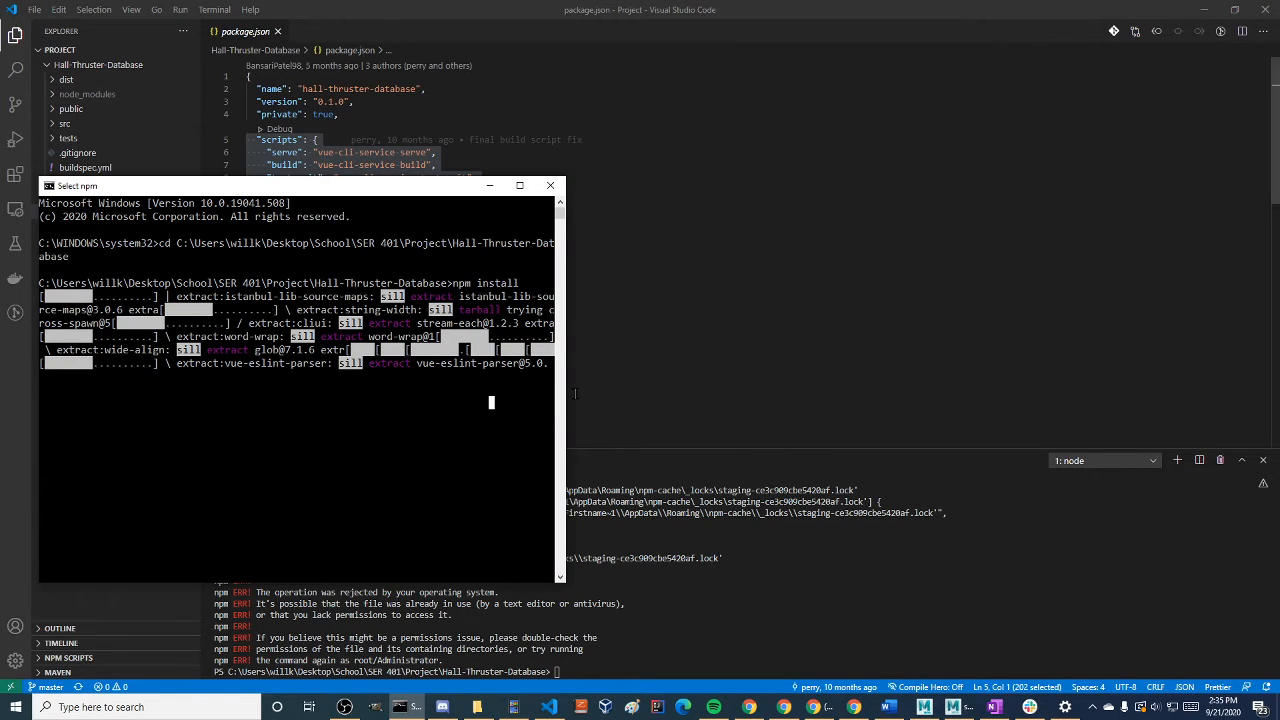
pyautogui.moveTo(566, 395); pyautogui.dragTo(1163, 419)
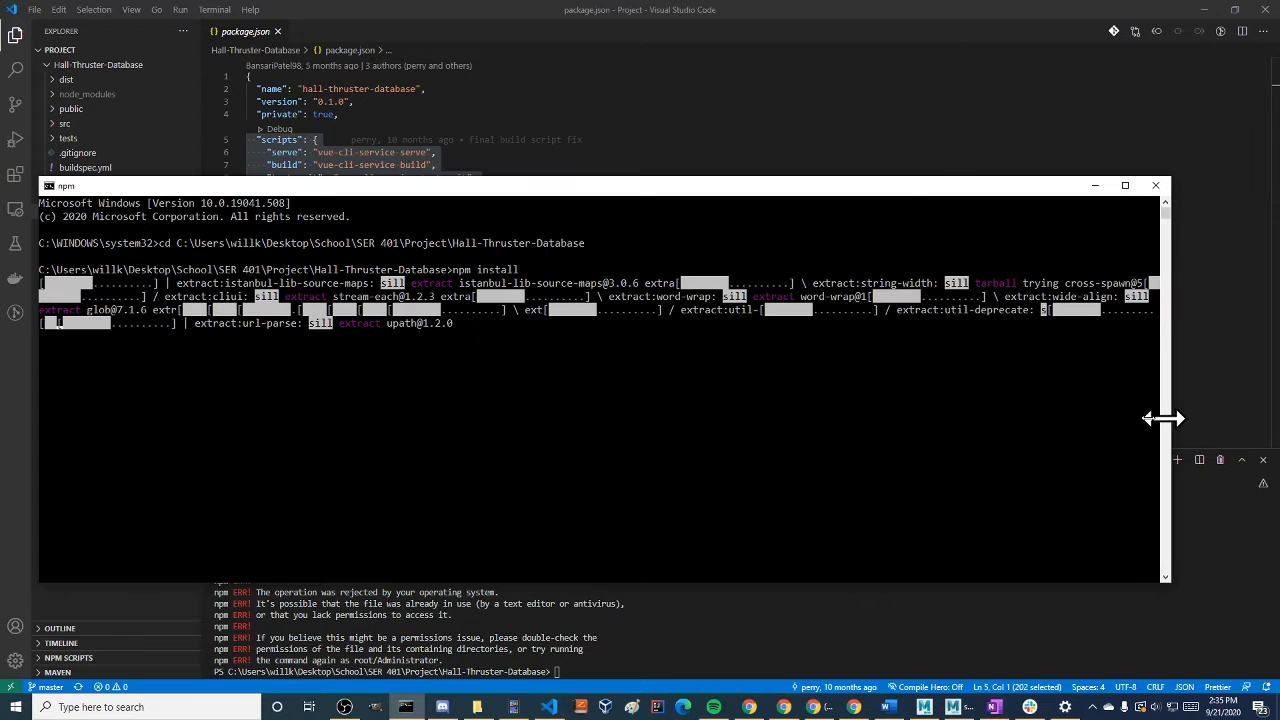
pyautogui.click(1212, 280)
pyautogui.hotkey('alt', 'Tab')
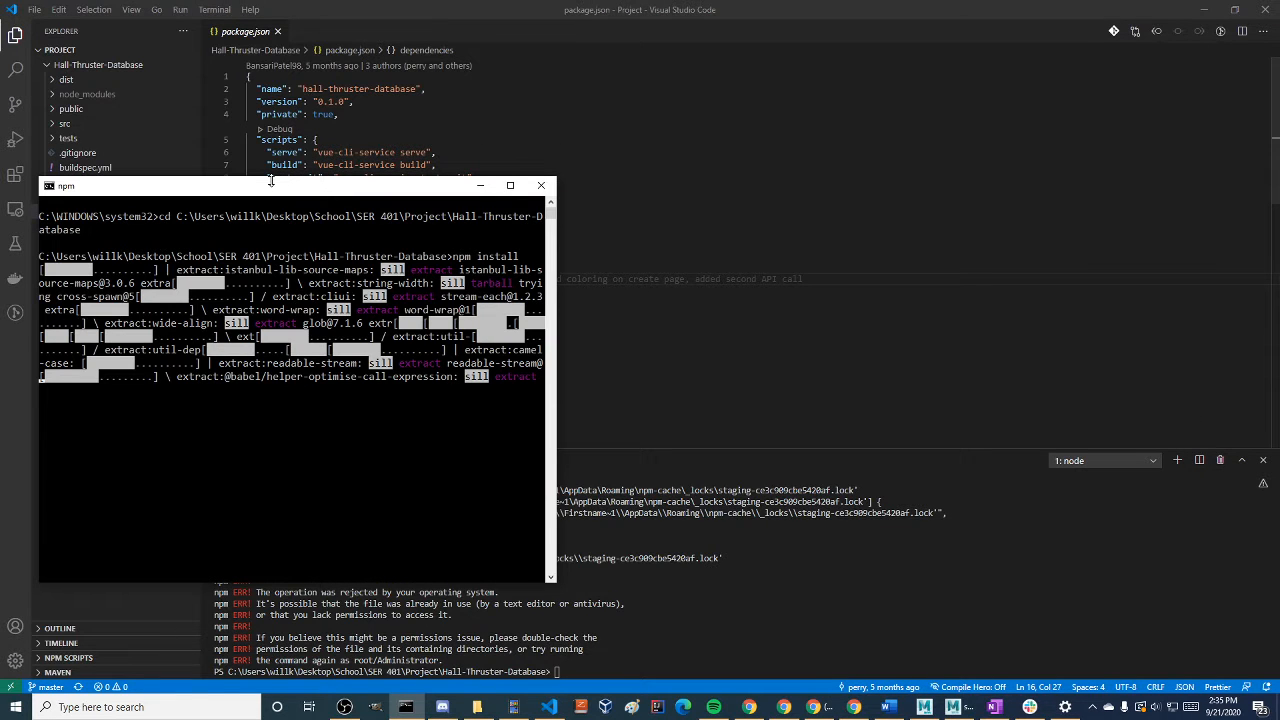
pyautogui.moveTo(270, 180); pyautogui.dragTo(400, 268)
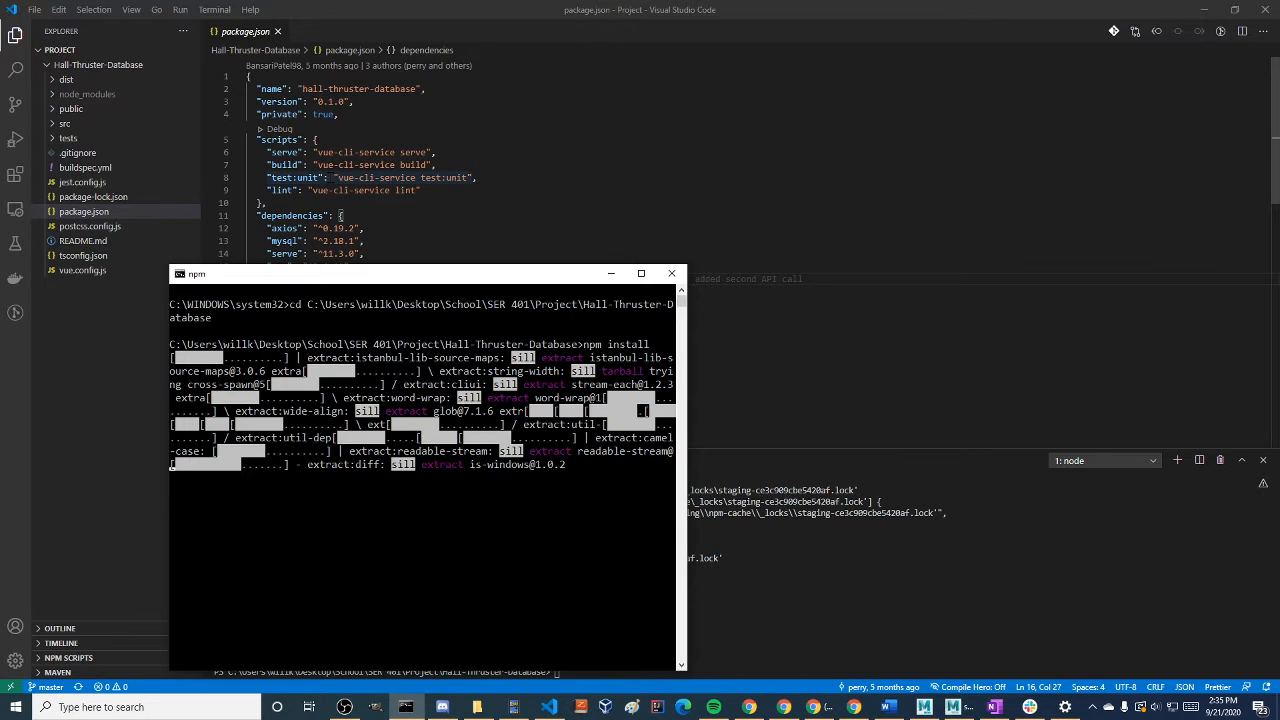
pyautogui.moveTo(273, 143)
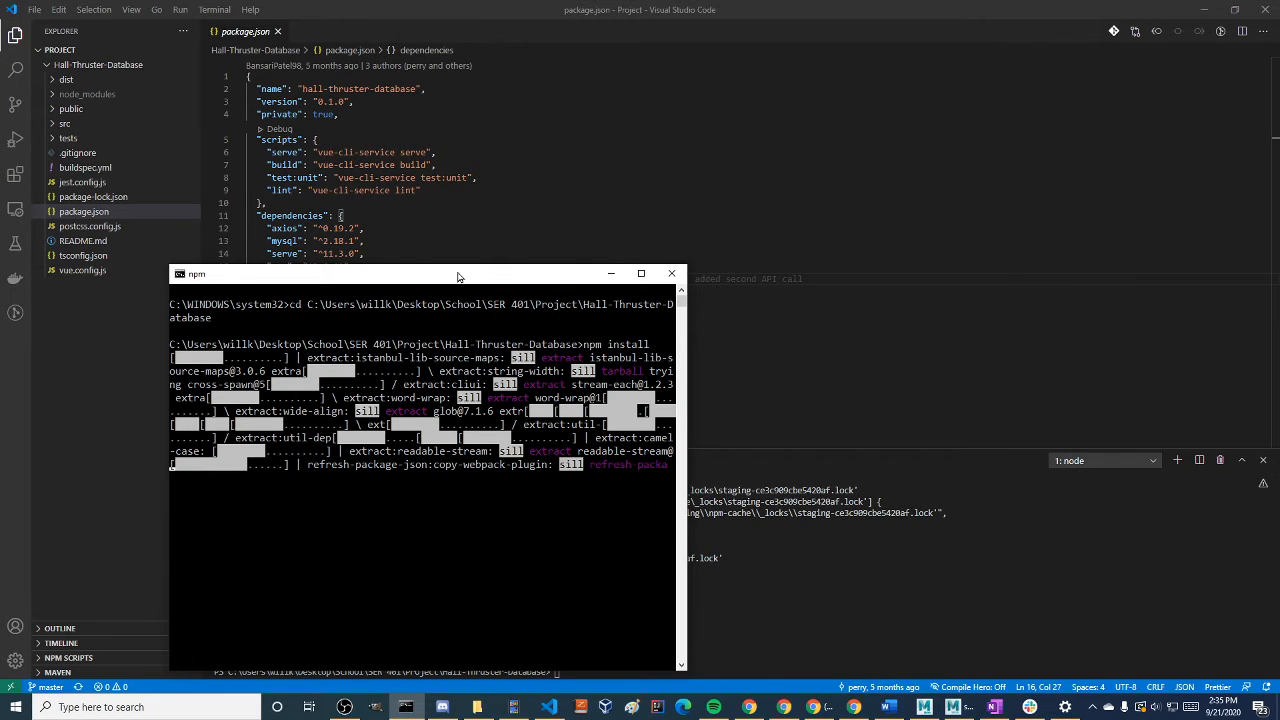
pyautogui.moveTo(458, 276); pyautogui.dragTo(764, 162)
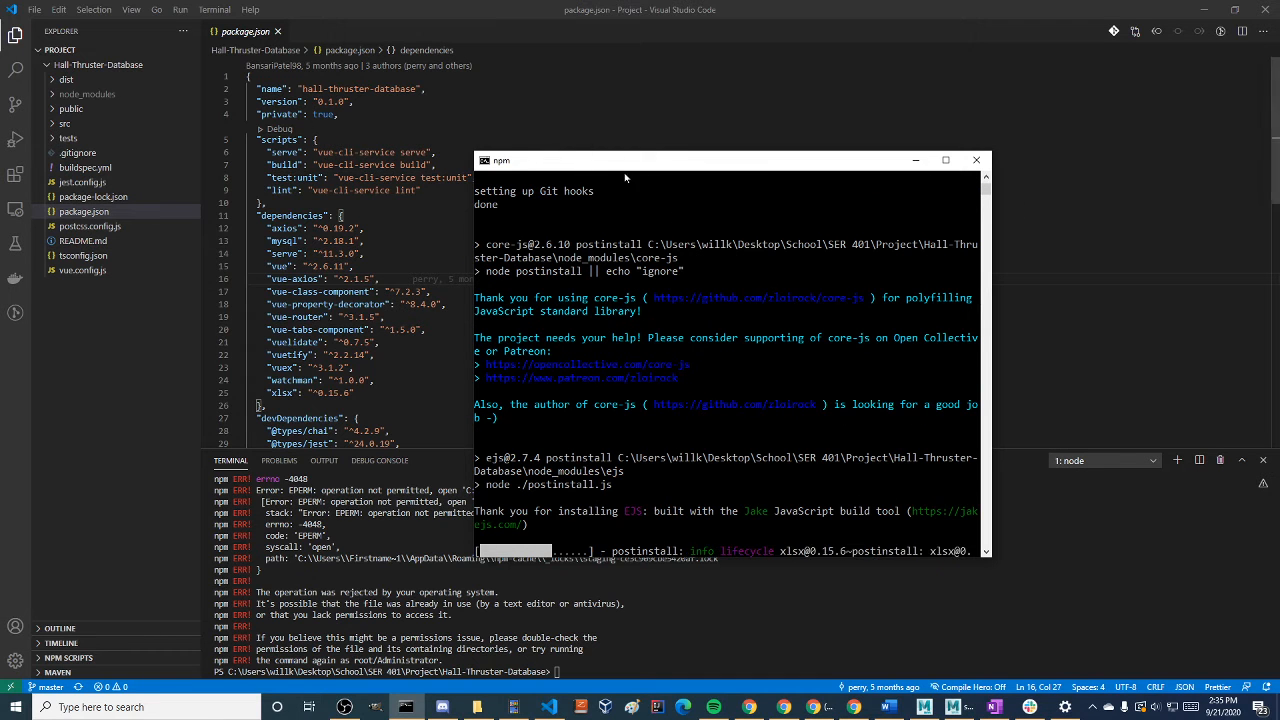
# Examine the postinstall output in the npm install window
pyautogui.moveTo(729, 403); pyautogui.dragTo(730, 386)
pyautogui.scroll(-5, 730, 384)
pyautogui.scroll(3, 740, 377)
pyautogui.click(771, 395)
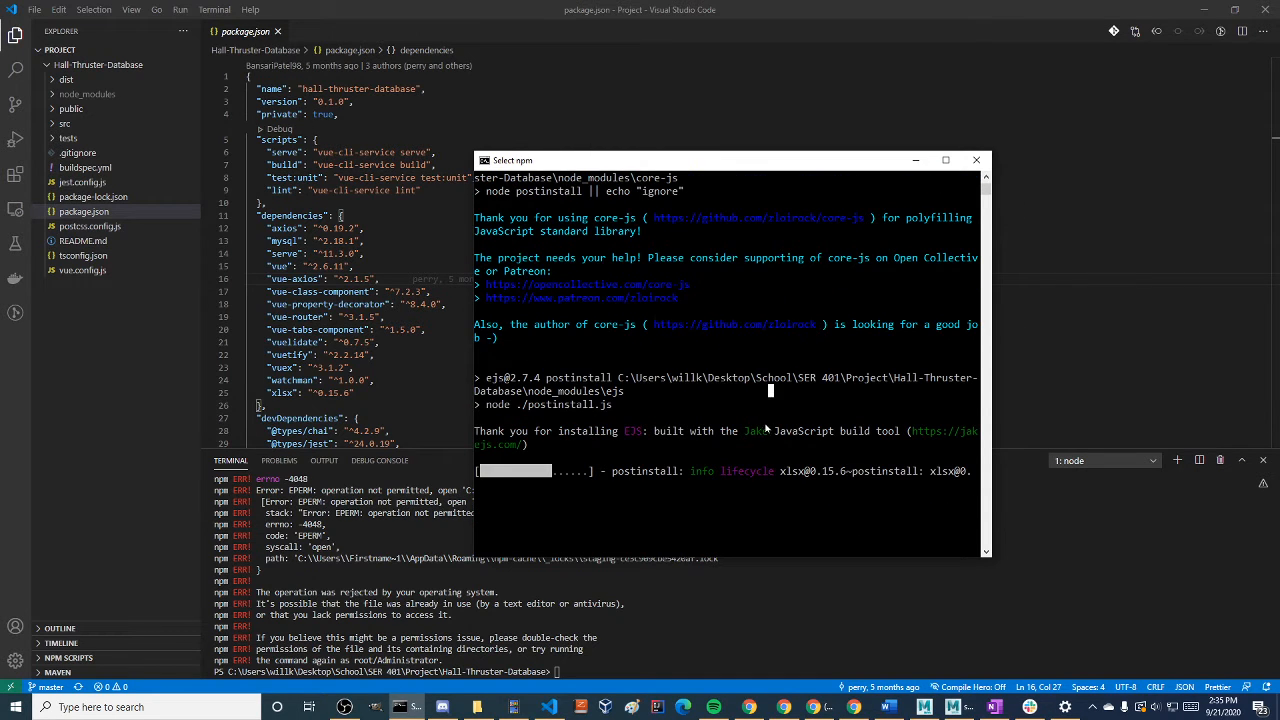
pyautogui.scroll(5, 770, 422)
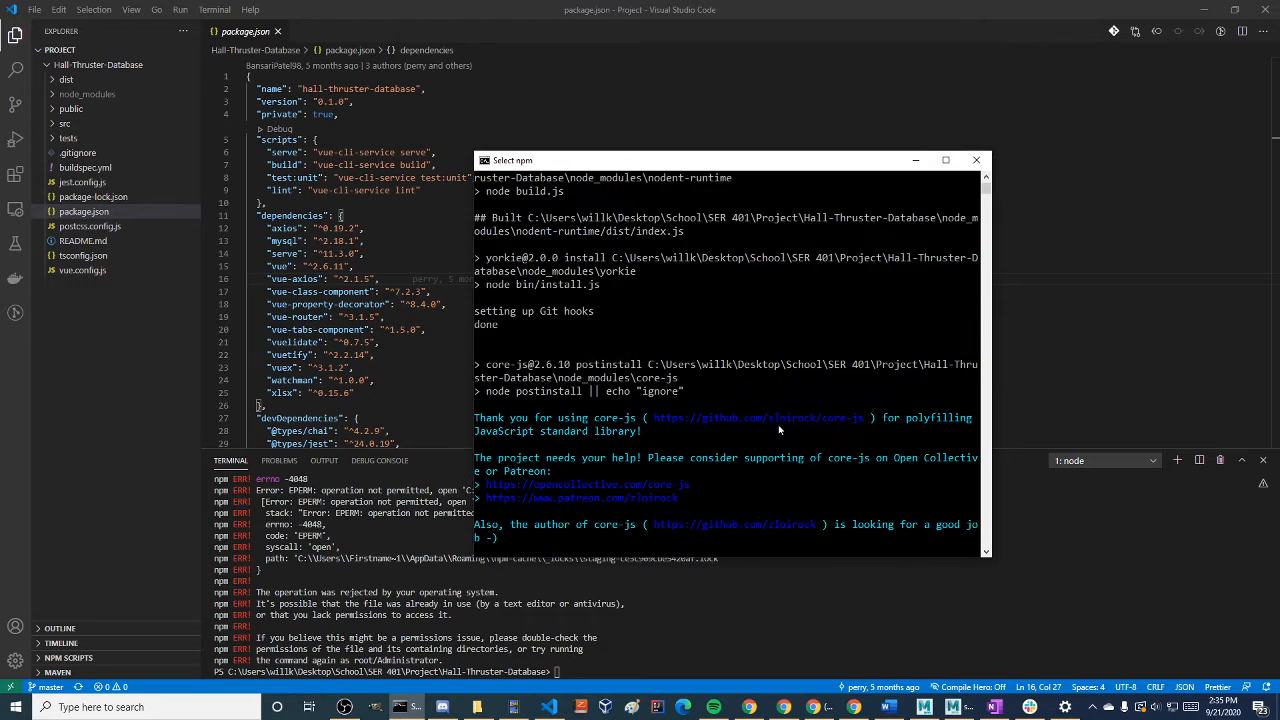
pyautogui.scroll(-7, 774, 427)
pyautogui.scroll(1, 774, 427)
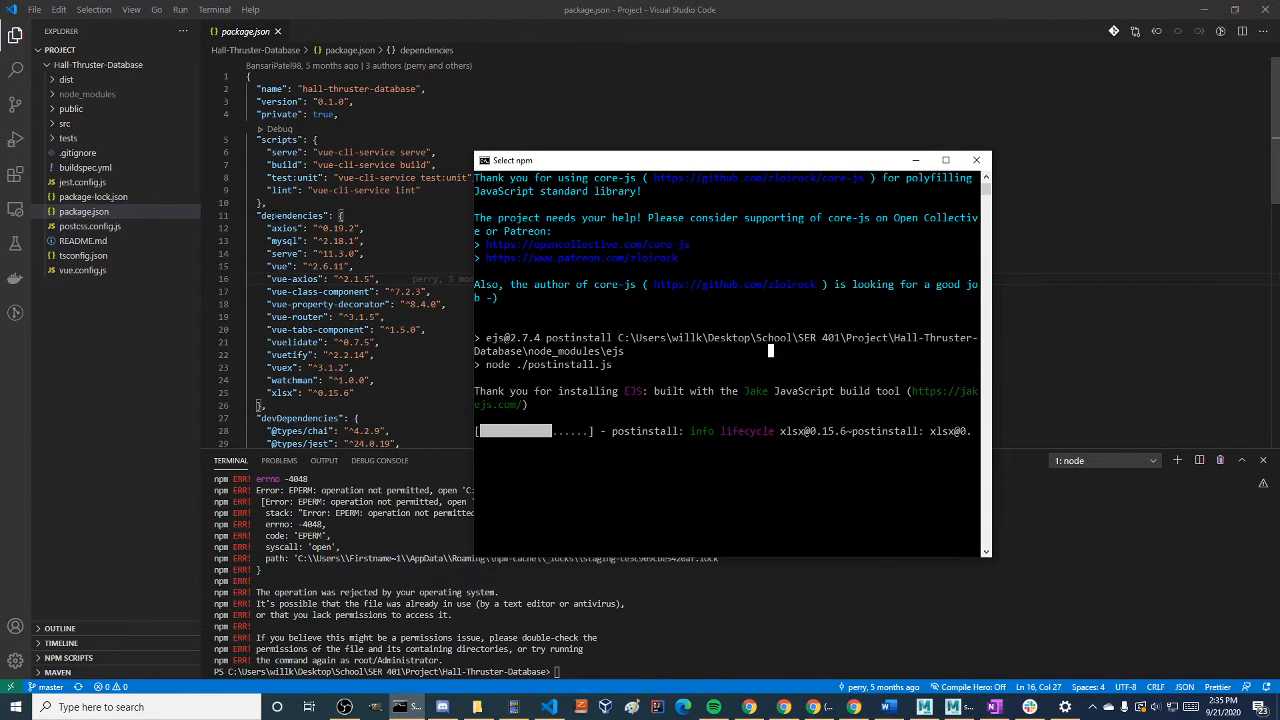
# Highlight the dependencies in package.json, look through the devDependencies, and switch back to the npm install window
pyautogui.moveTo(271, 216); pyautogui.dragTo(424, 384)
pyautogui.scroll(-7, 508, 411)
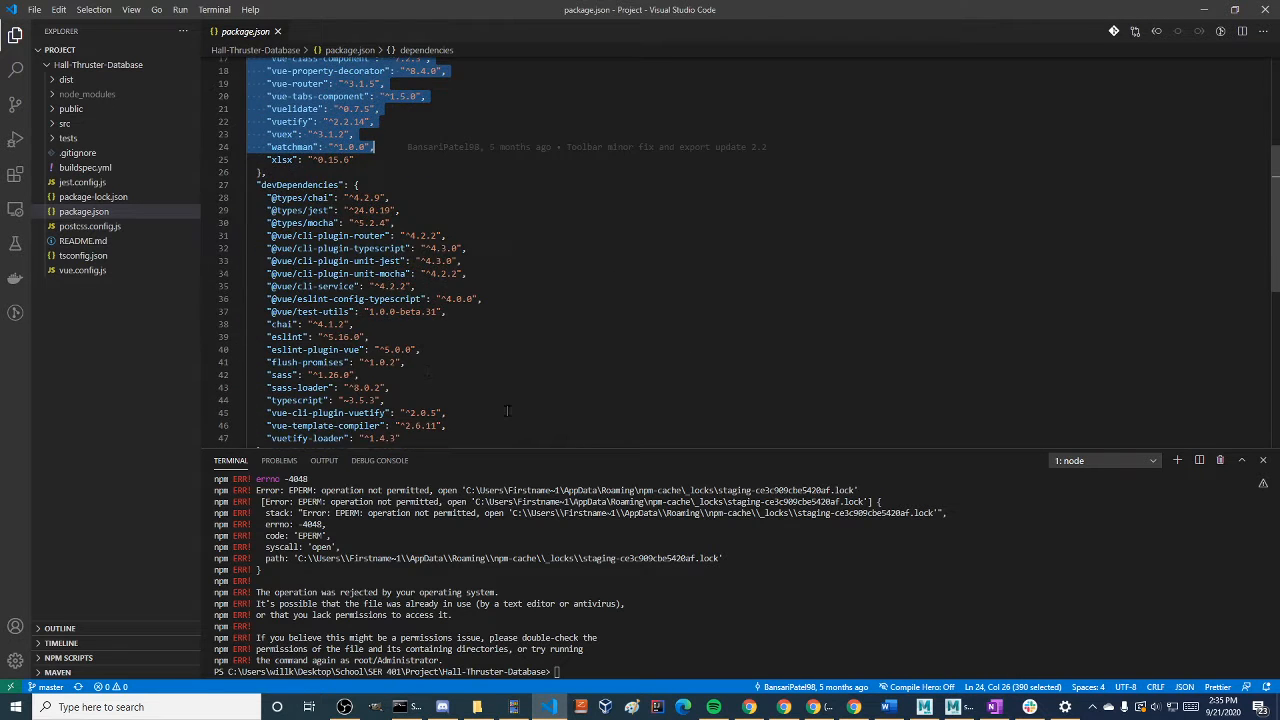
pyautogui.scroll(-2, 507, 411)
pyautogui.scroll(1, 507, 411)
pyautogui.hotkey('alt', 'Tab')
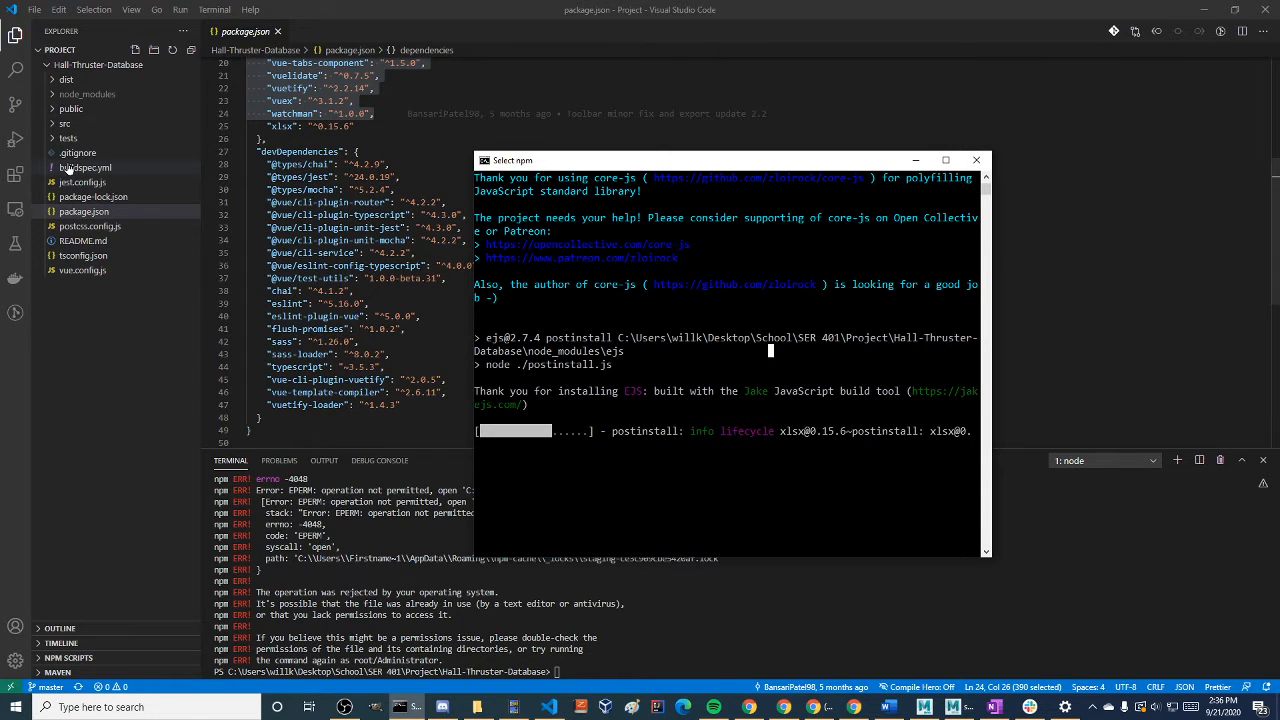
# Expand the src folder and look at shims-tsx.d.ts, shims-vue.d.ts and App.vue
pyautogui.click(62, 123)
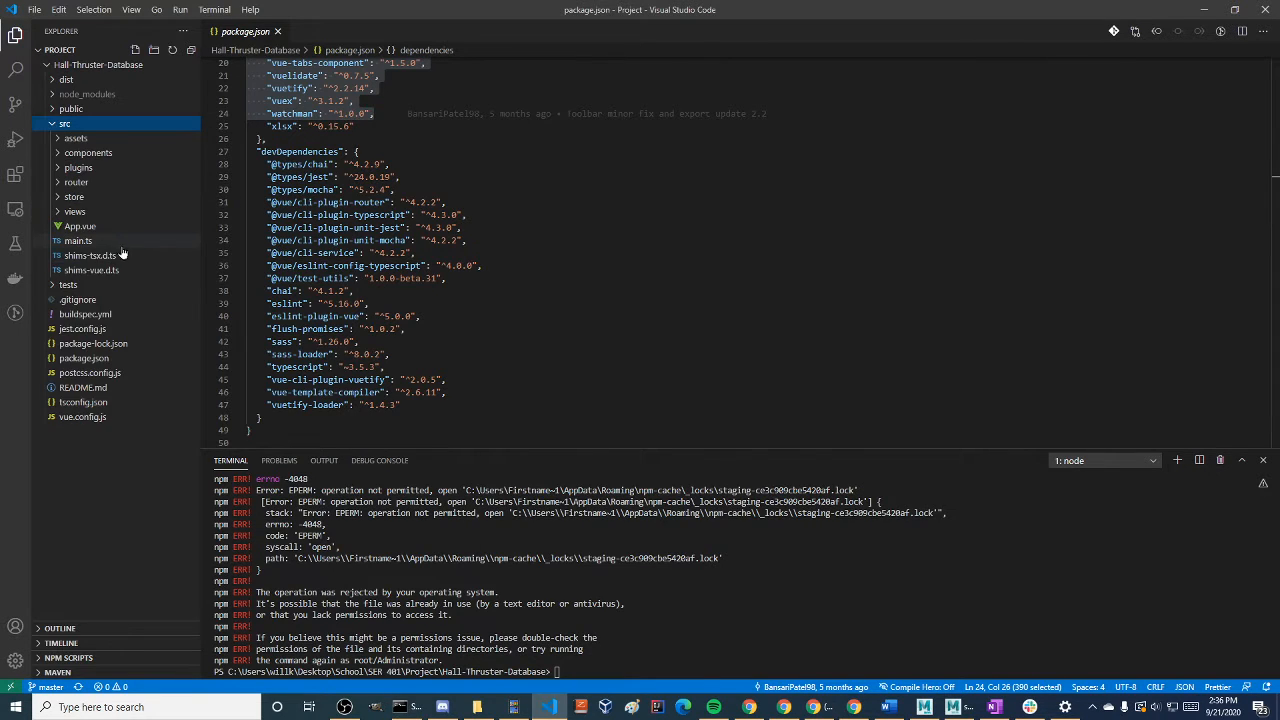
pyautogui.click(135, 255)
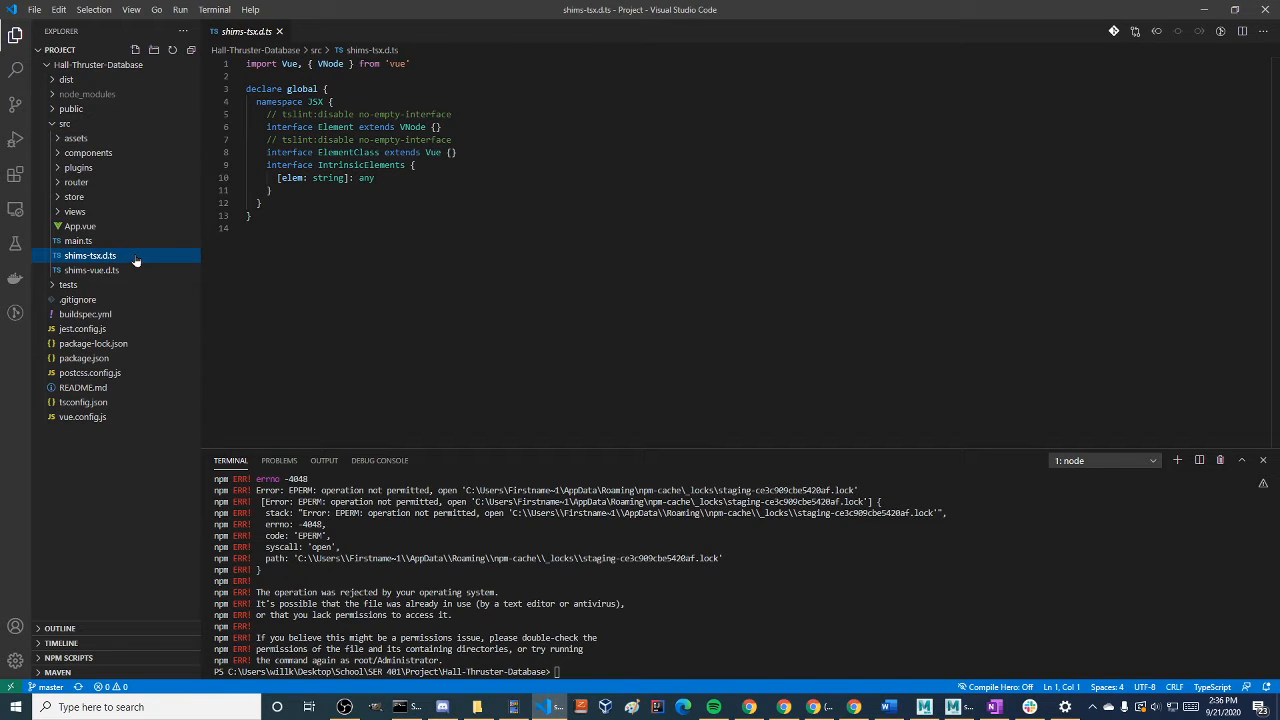
pyautogui.click(120, 270)
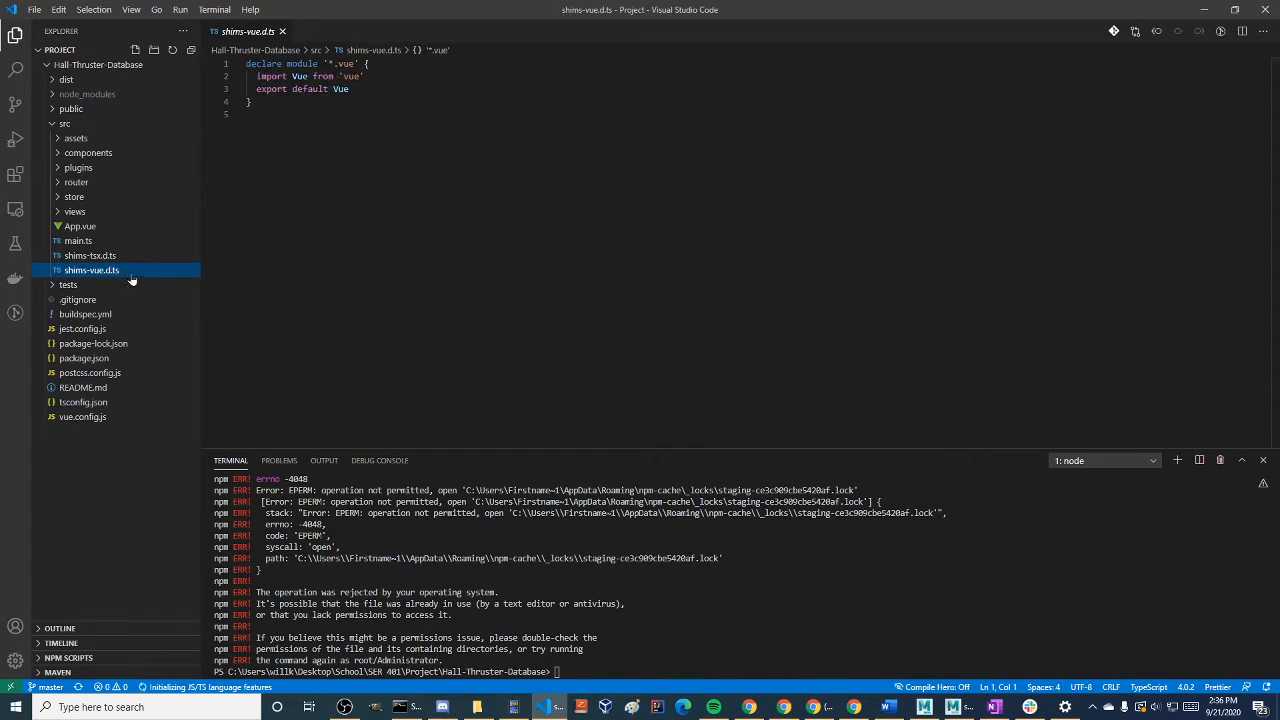
pyautogui.click(120, 256)
pyautogui.click(120, 271)
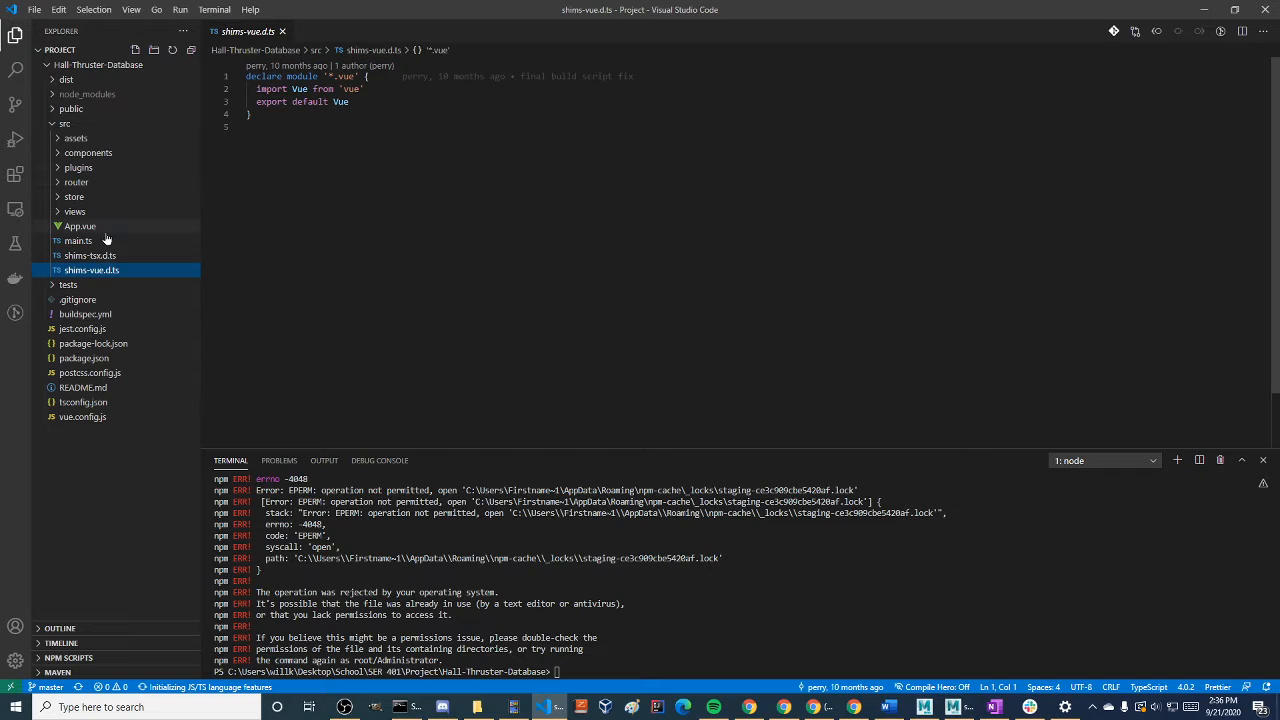
pyautogui.click(102, 228)
# Expand the views, store and router folders, and examine the routes defined in the router's index.ts
pyautogui.click(106, 211)
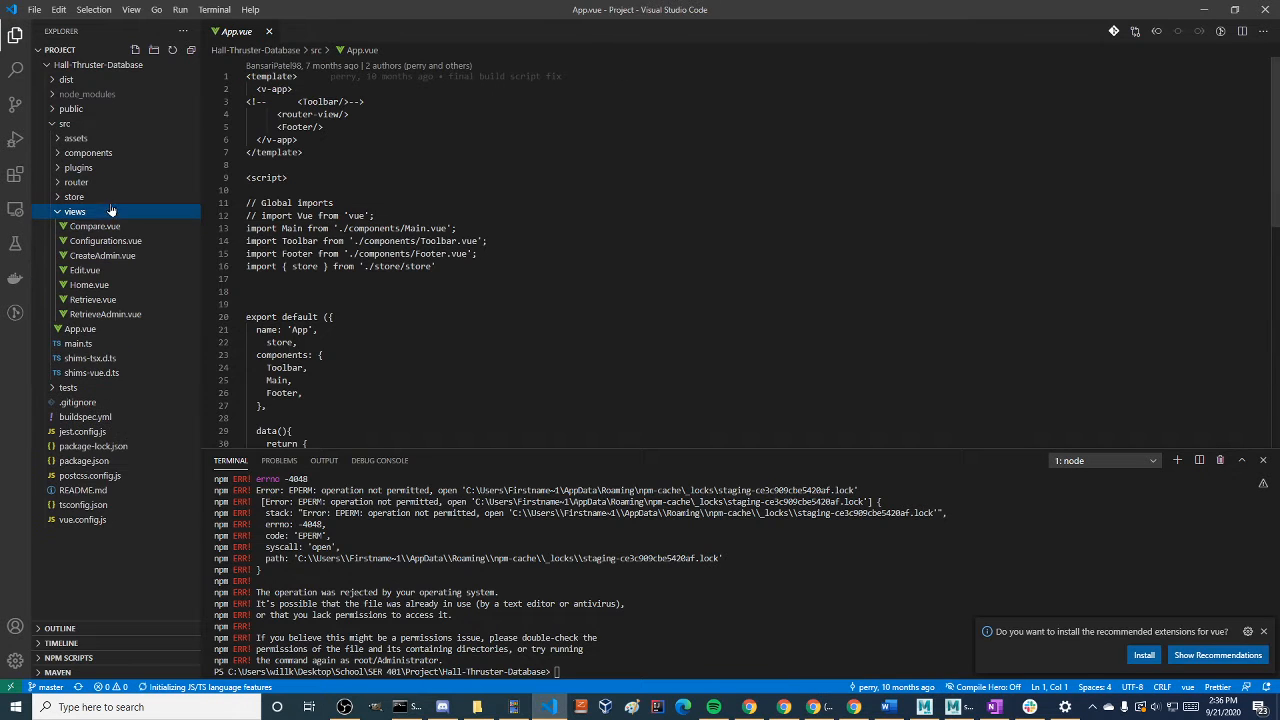
pyautogui.click(138, 197)
pyautogui.click(132, 183)
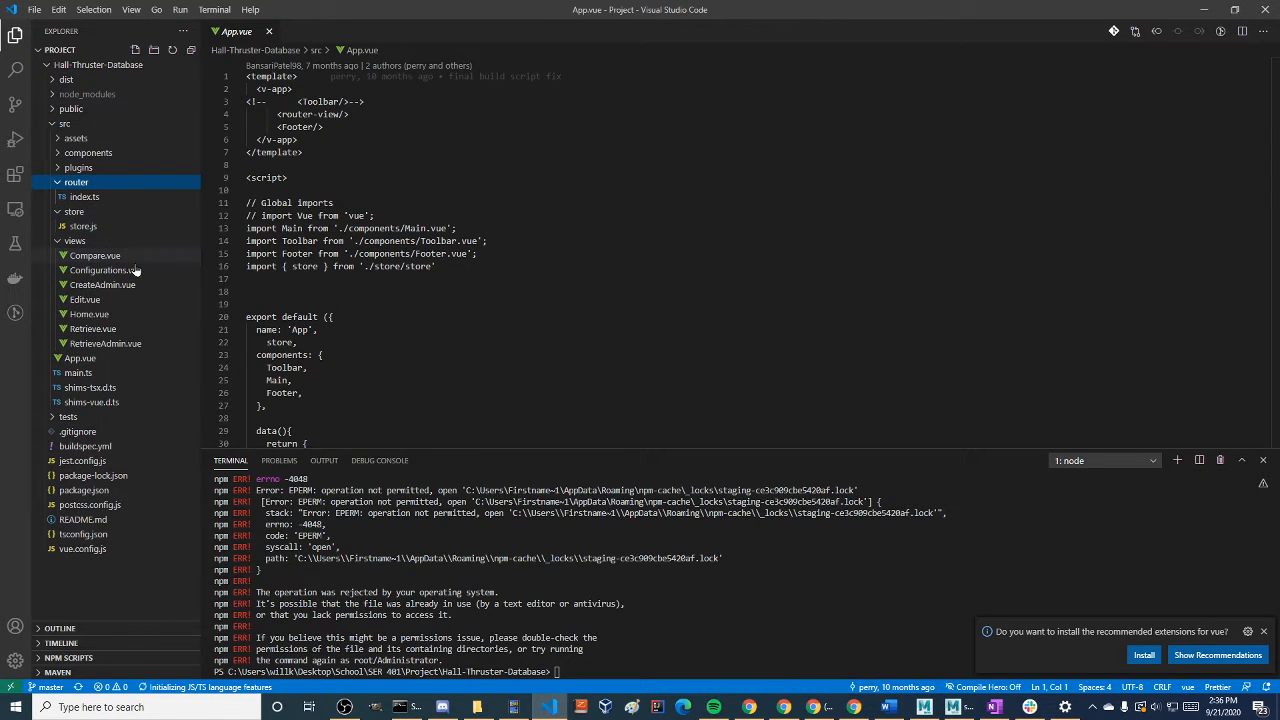
pyautogui.click(122, 198)
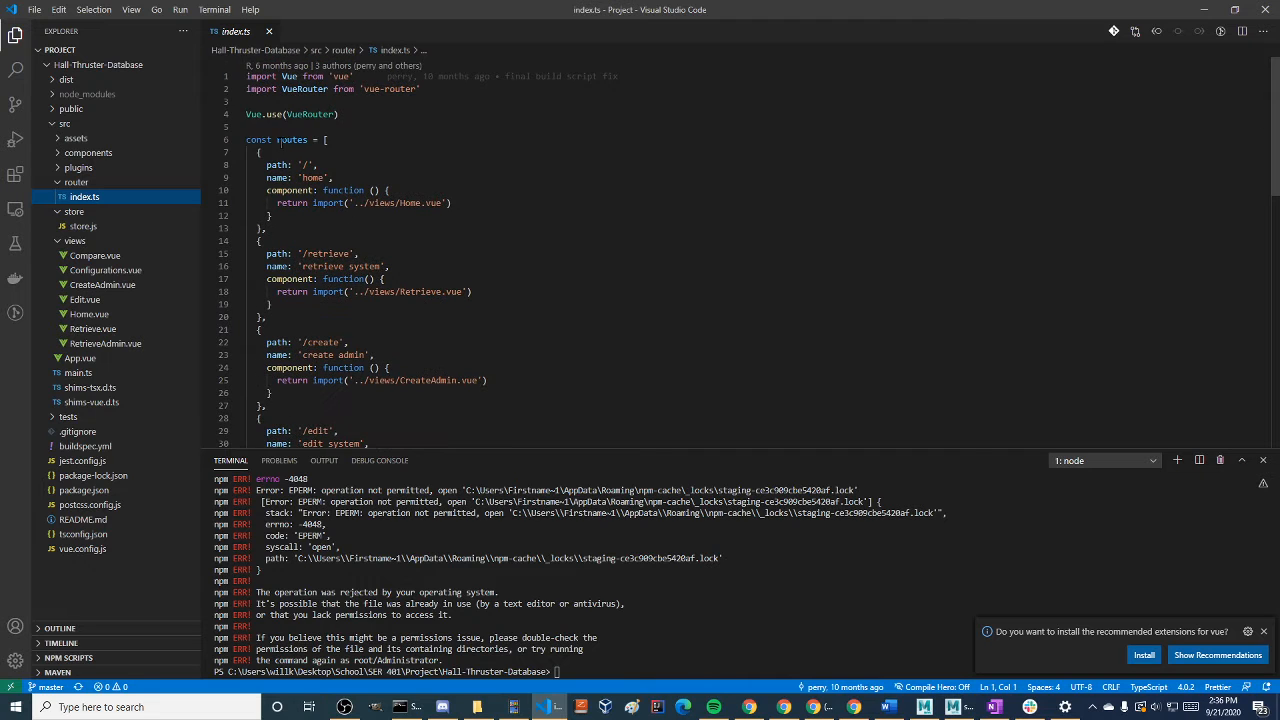
pyautogui.scroll(-2, 306, 141)
pyautogui.scroll(-10, 383, 254)
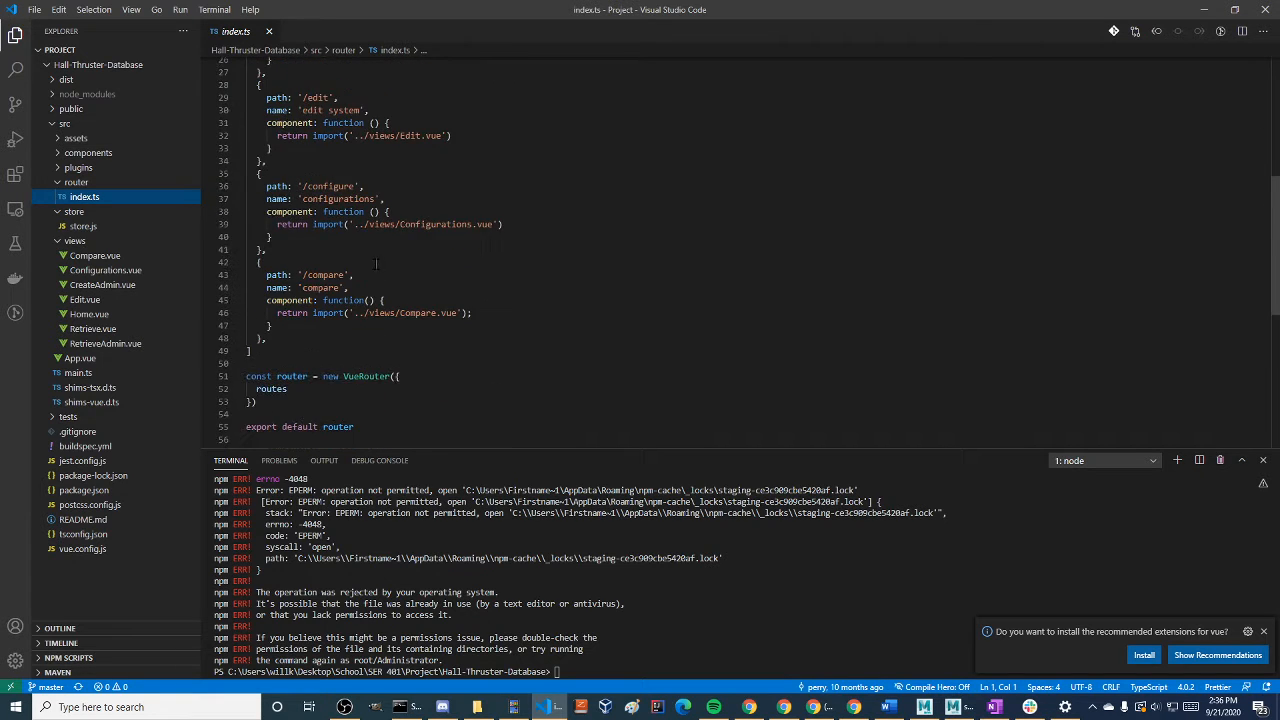
# Collapse the router folder and examine the theme settings in the plugins folder's vuetify.ts
pyautogui.click(76, 182)
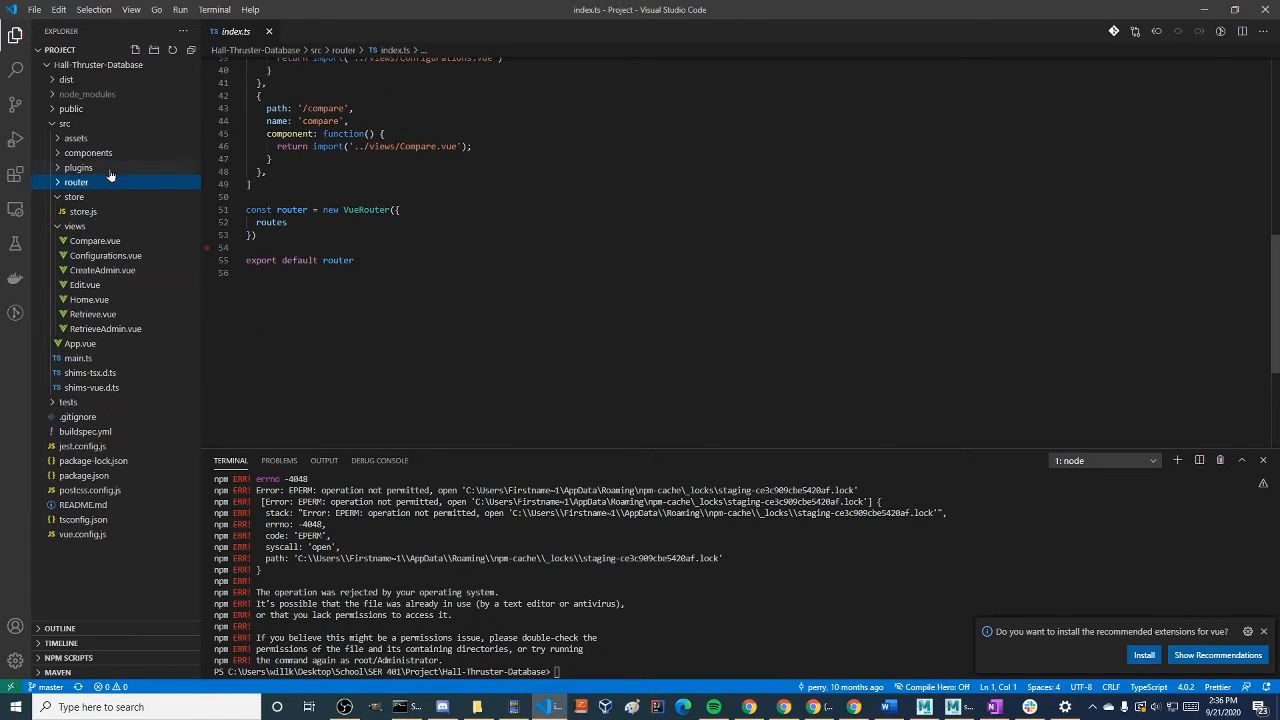
pyautogui.click(78, 167)
pyautogui.click(87, 182)
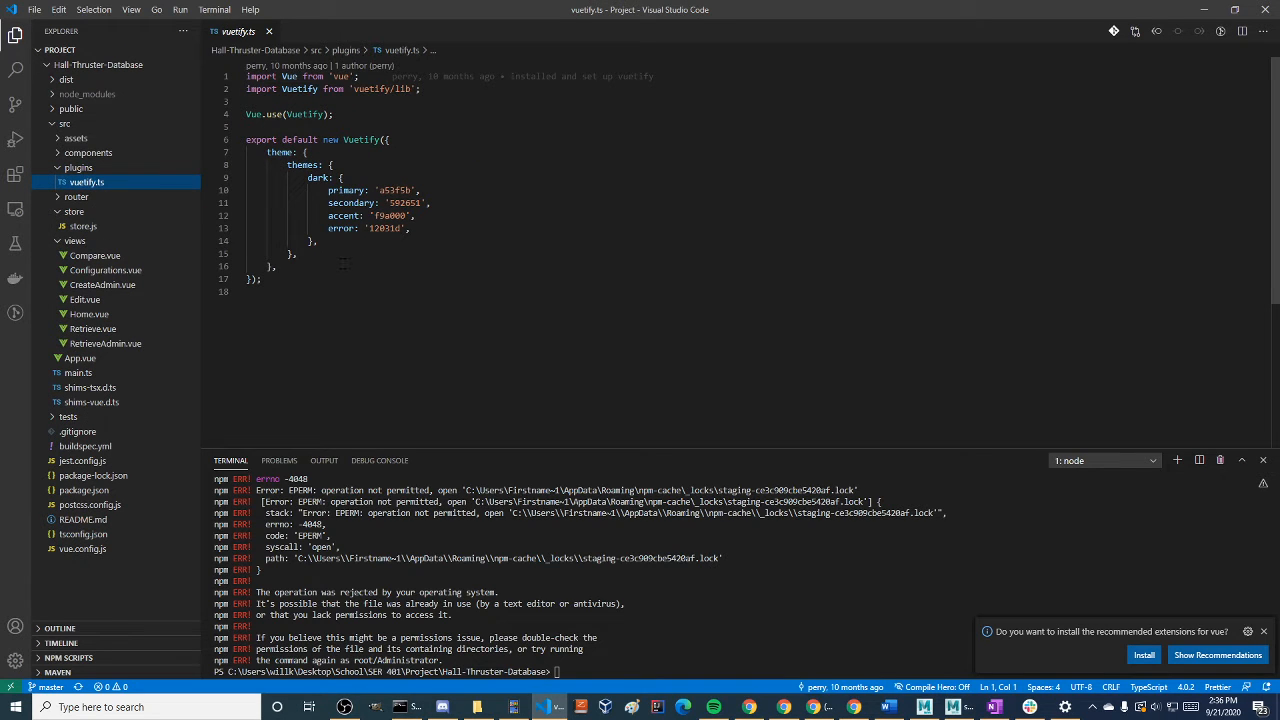
pyautogui.click(88, 167)
# Open ButtonGroup.vue from the components folder and examine its template markup and admin password dialog
pyautogui.click(95, 152)
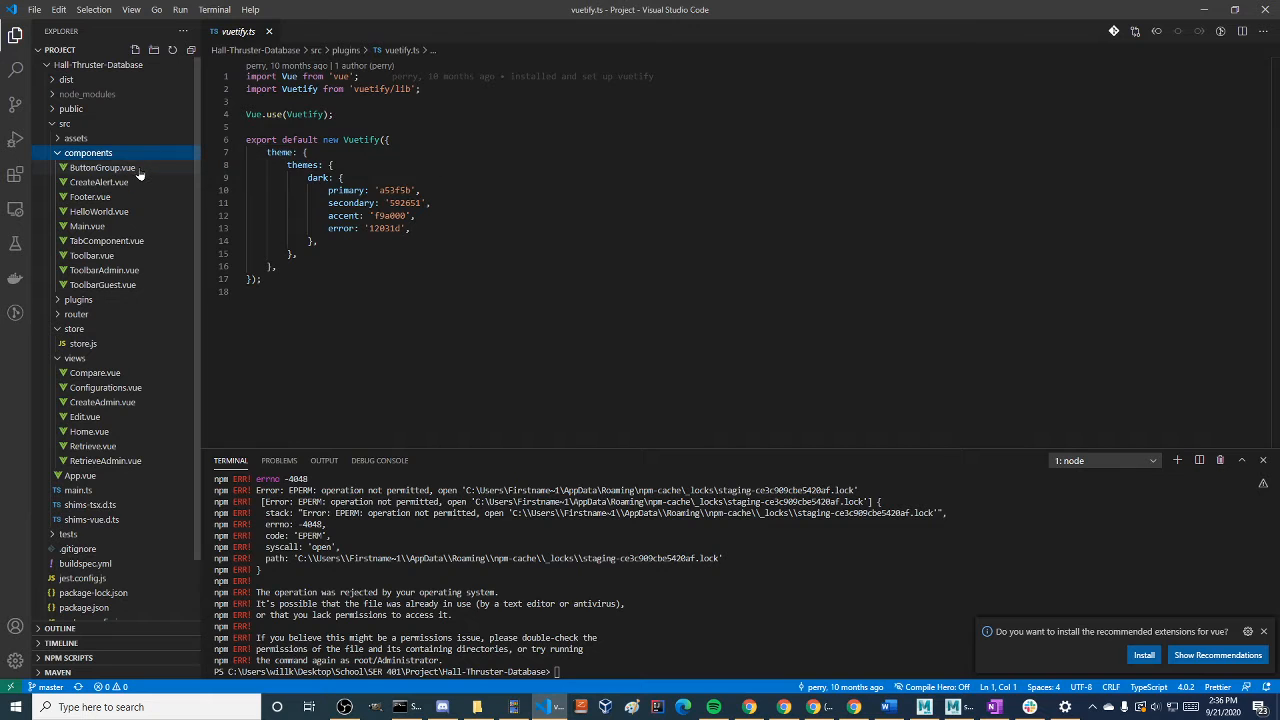
pyautogui.click(138, 170)
pyautogui.click(291, 101)
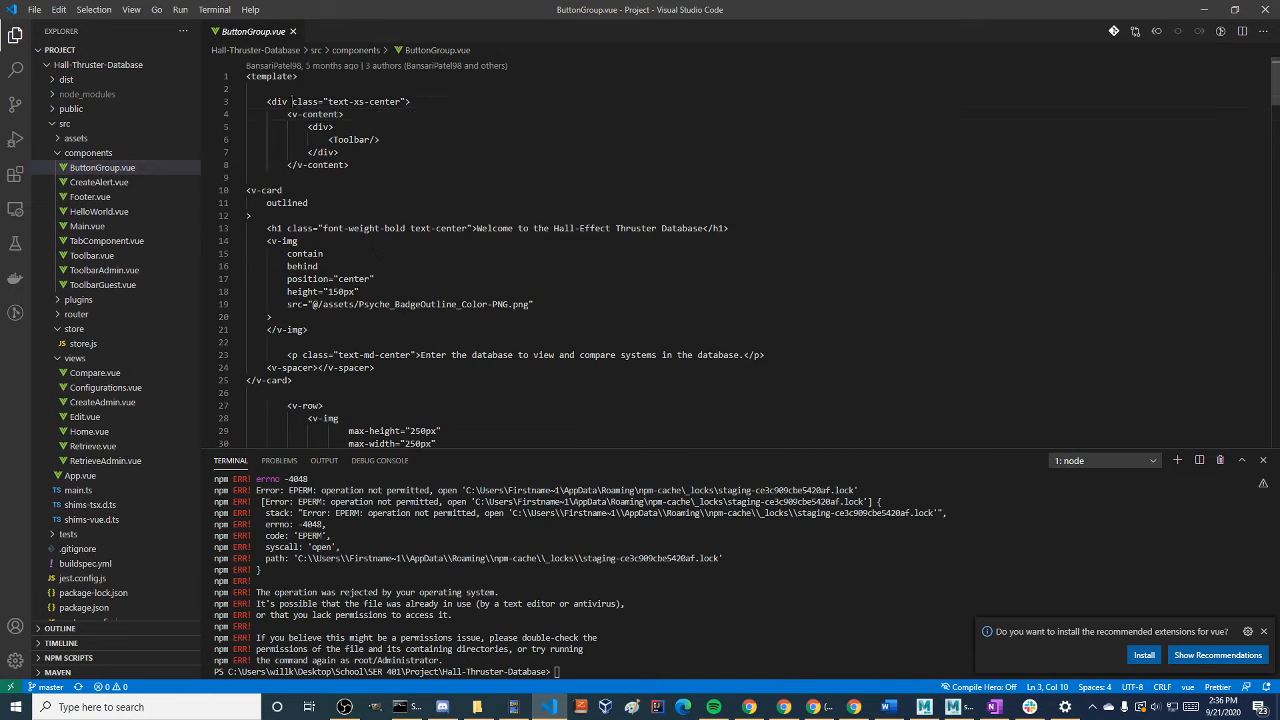
pyautogui.moveTo(291, 101); pyautogui.dragTo(307, 329)
pyautogui.scroll(-15, 450, 293)
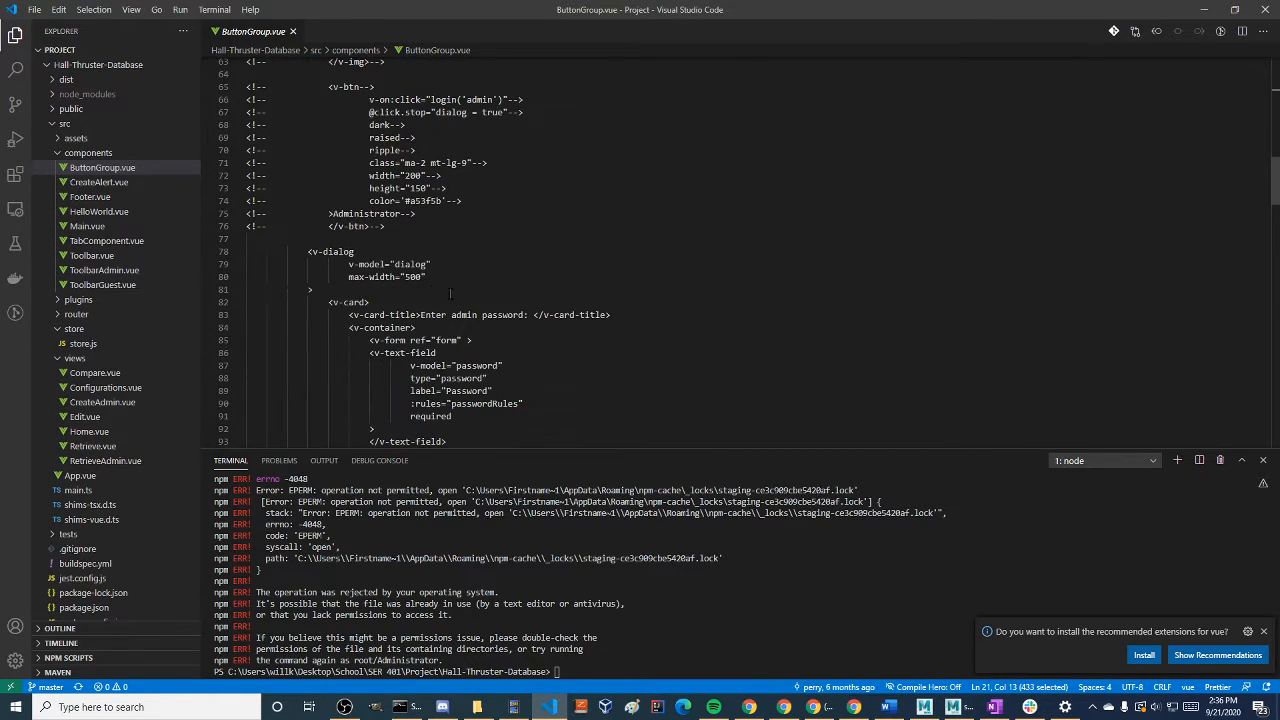
pyautogui.moveTo(505, 366); pyautogui.dragTo(313, 200)
# Collapse the components folder, review the rest of ButtonGroup.vue through its login function, and close the file
pyautogui.click(88, 152)
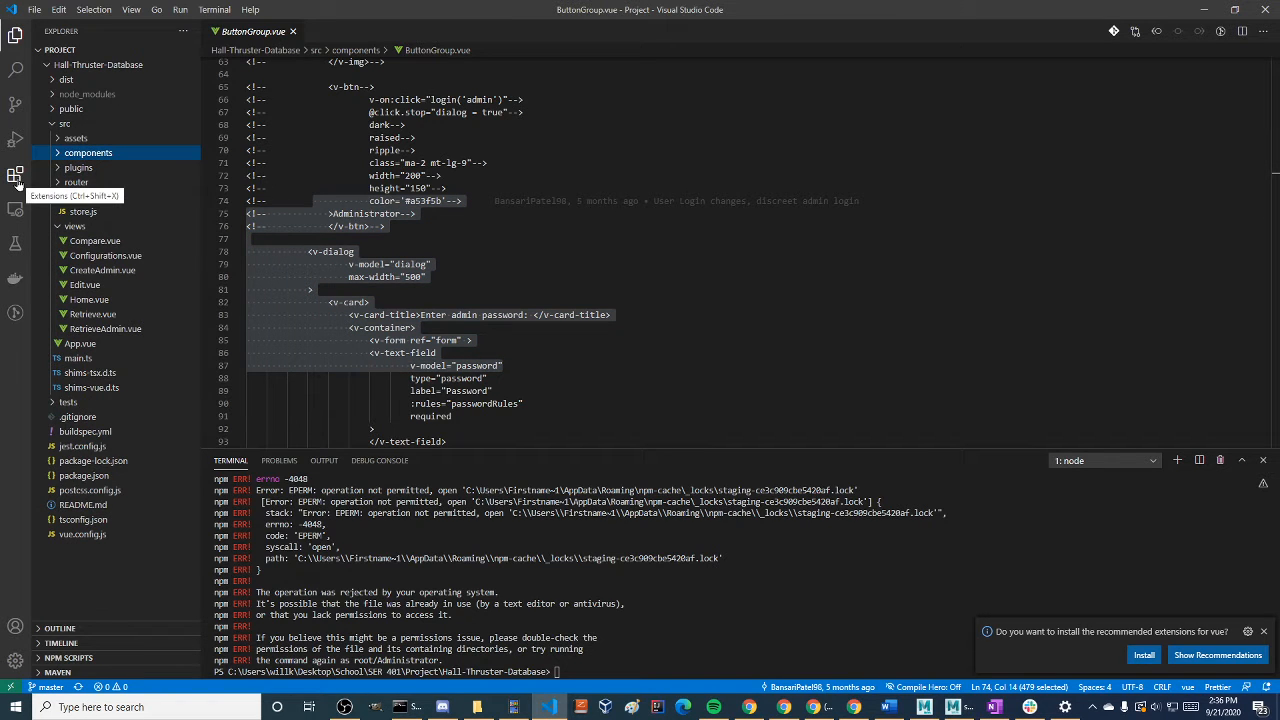
pyautogui.scroll(-7, 450, 300)
pyautogui.moveTo(420, 415); pyautogui.dragTo(320, 162)
pyautogui.scroll(-7, 478, 318)
pyautogui.scroll(-20, 478, 318)
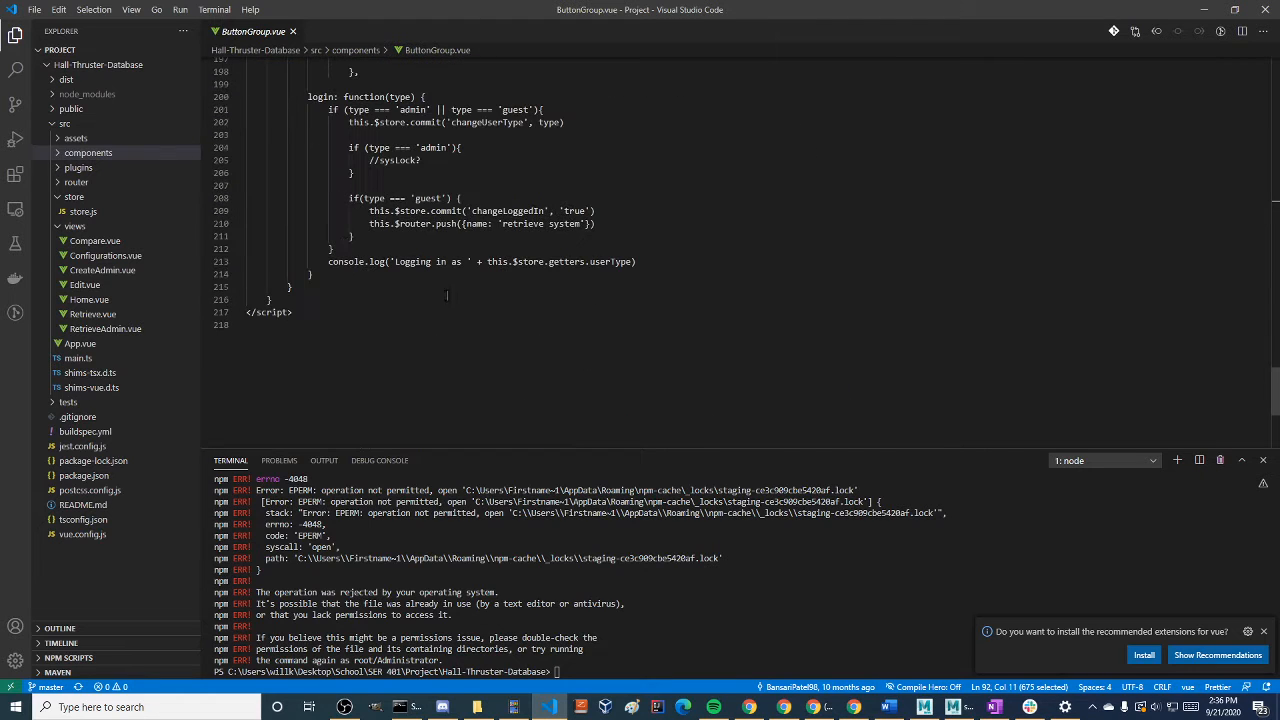
pyautogui.click(292, 31)
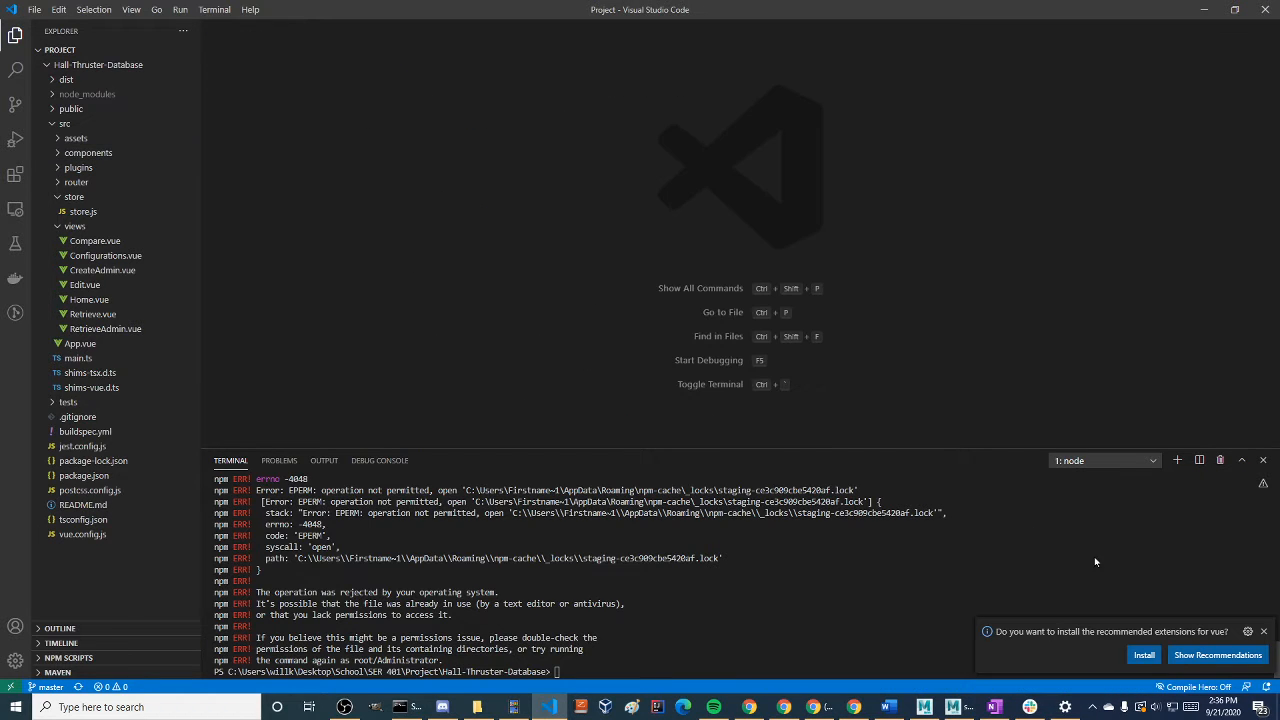
# Install the recommended Vetur extension for Vue files and bring the npm install window back up beside its details
pyautogui.click(1145, 656)
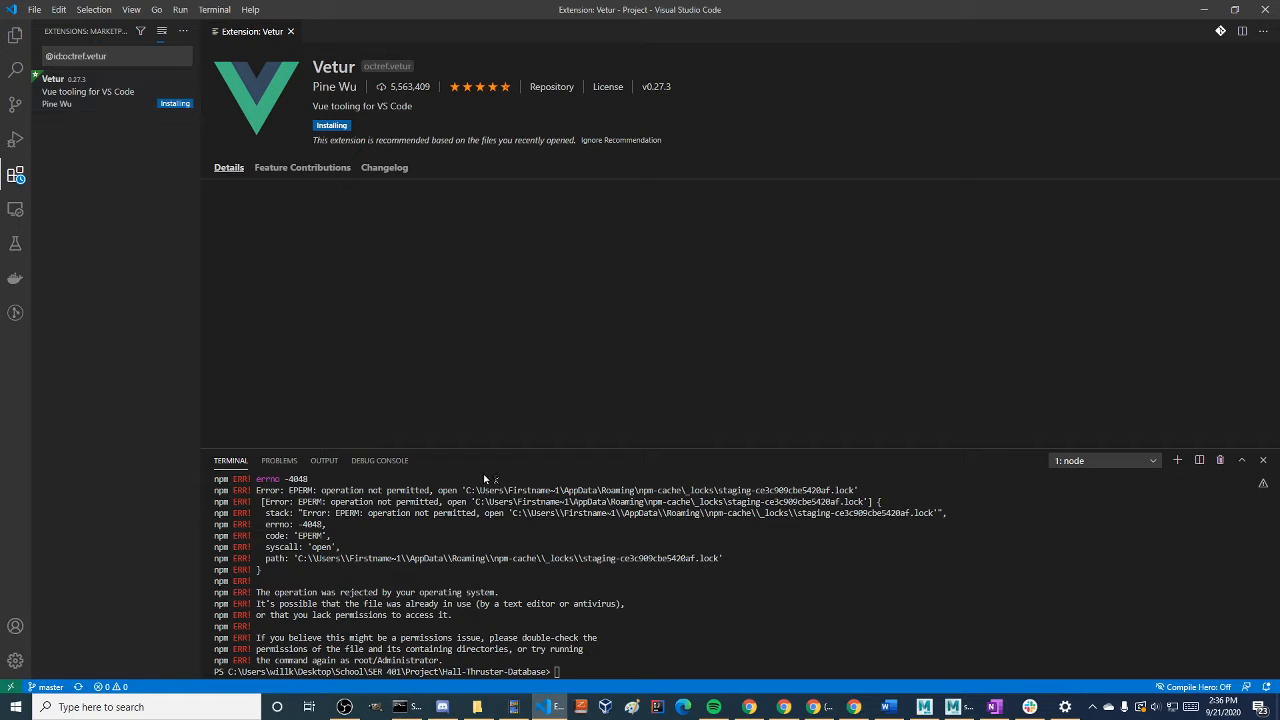
pyautogui.scroll(2, 647, 614)
pyautogui.hotkey('alt', 'Tab')
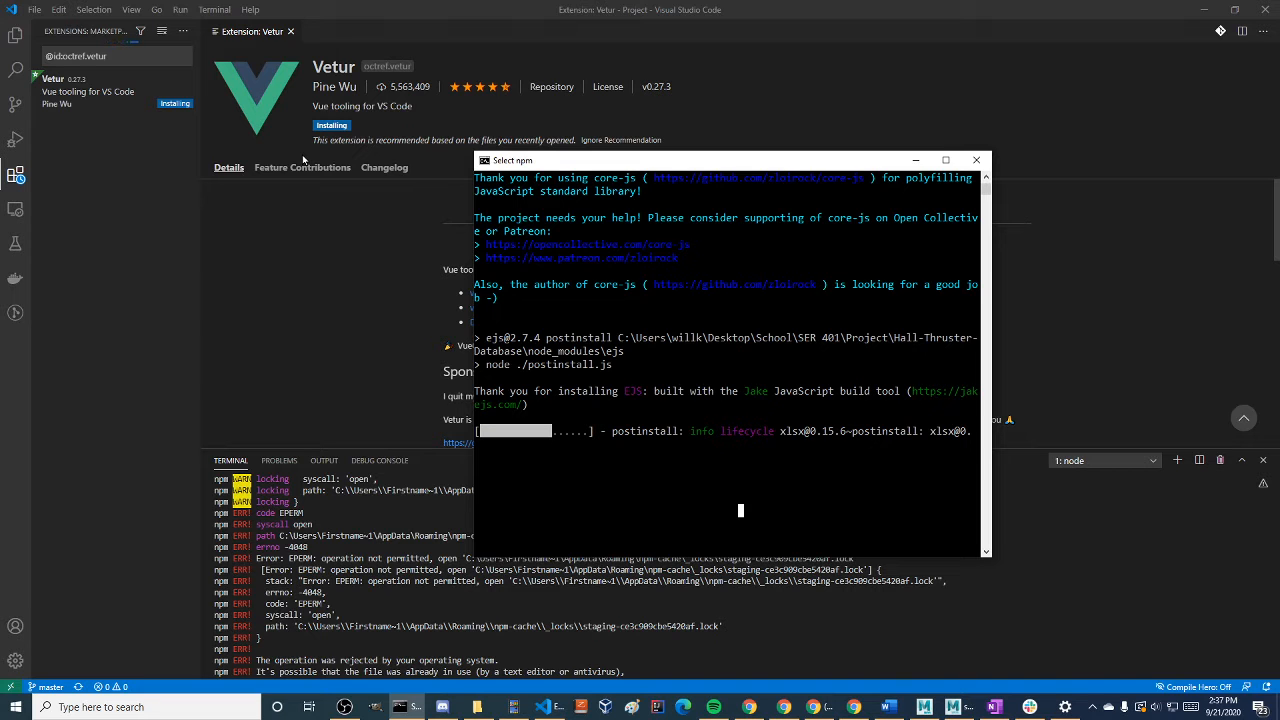
pyautogui.moveTo(642, 161); pyautogui.dragTo(691, 122)
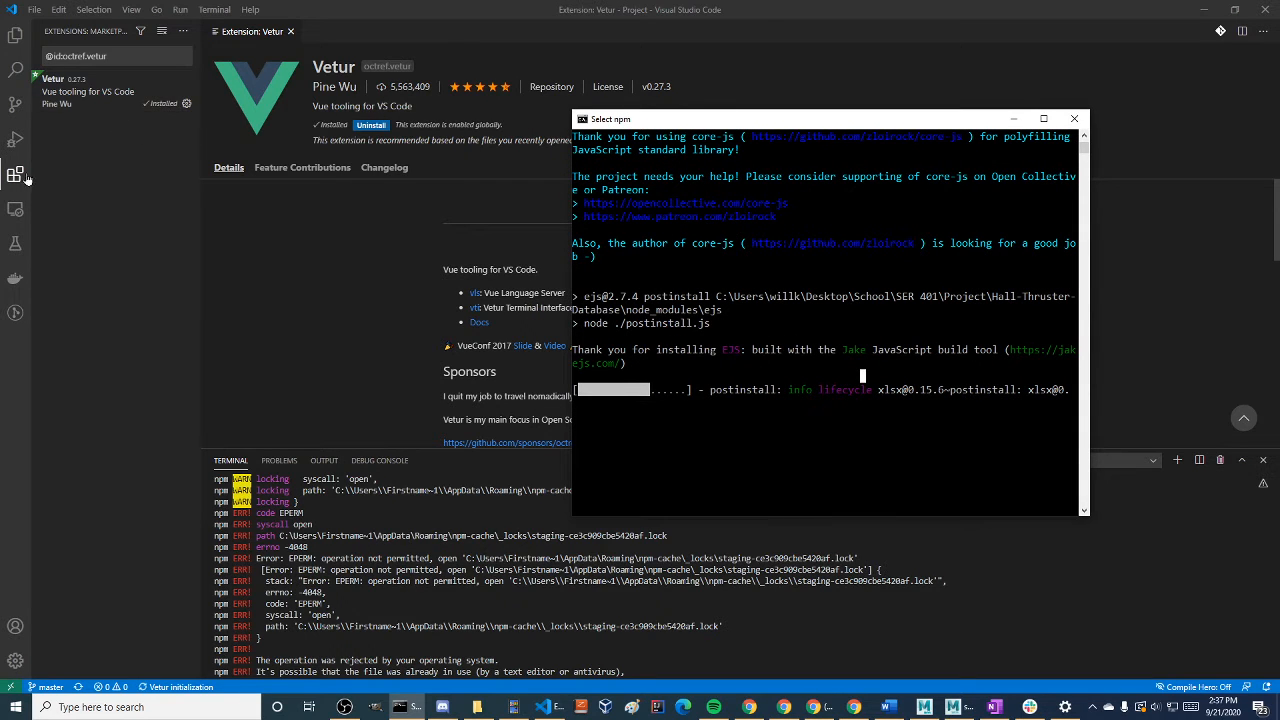
# Return to the project file explorer, minimize the npm install window and maximize the editor window
pyautogui.click(15, 35)
pyautogui.moveTo(385, 8); pyautogui.dragTo(516, 61)
pyautogui.click(875, 124)
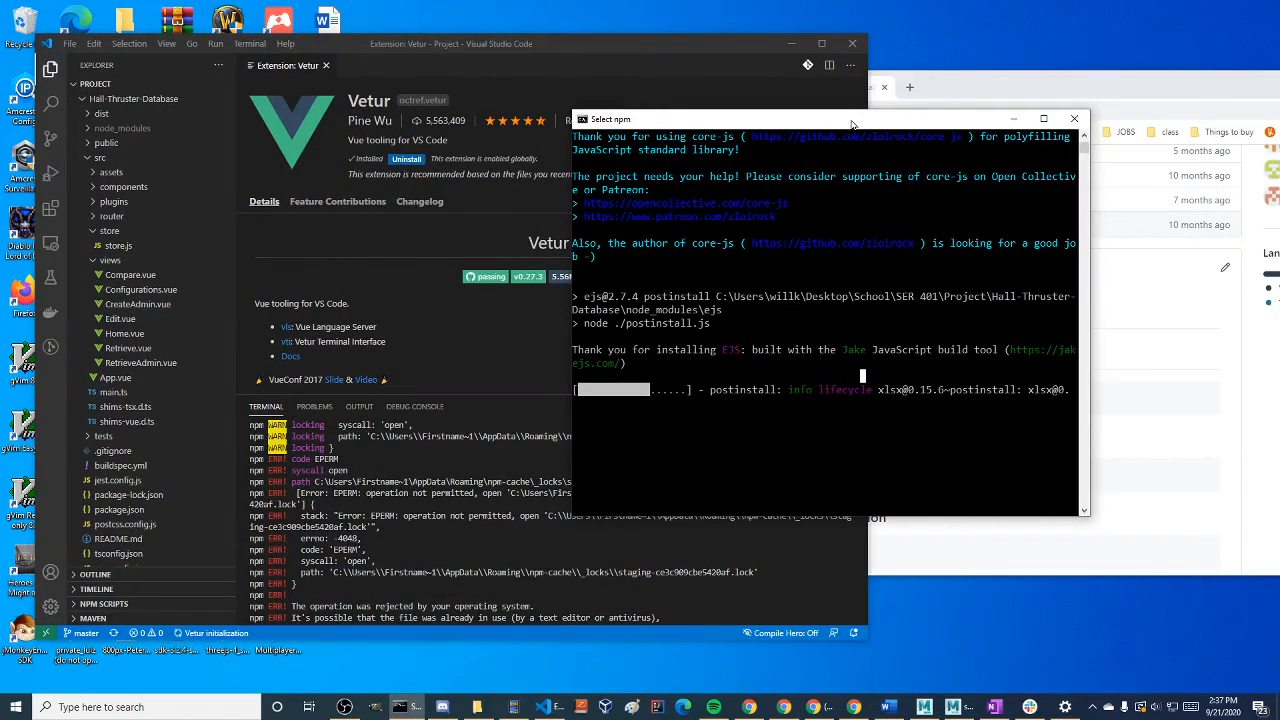
pyautogui.click(1014, 119)
pyautogui.doubleClick(629, 43)
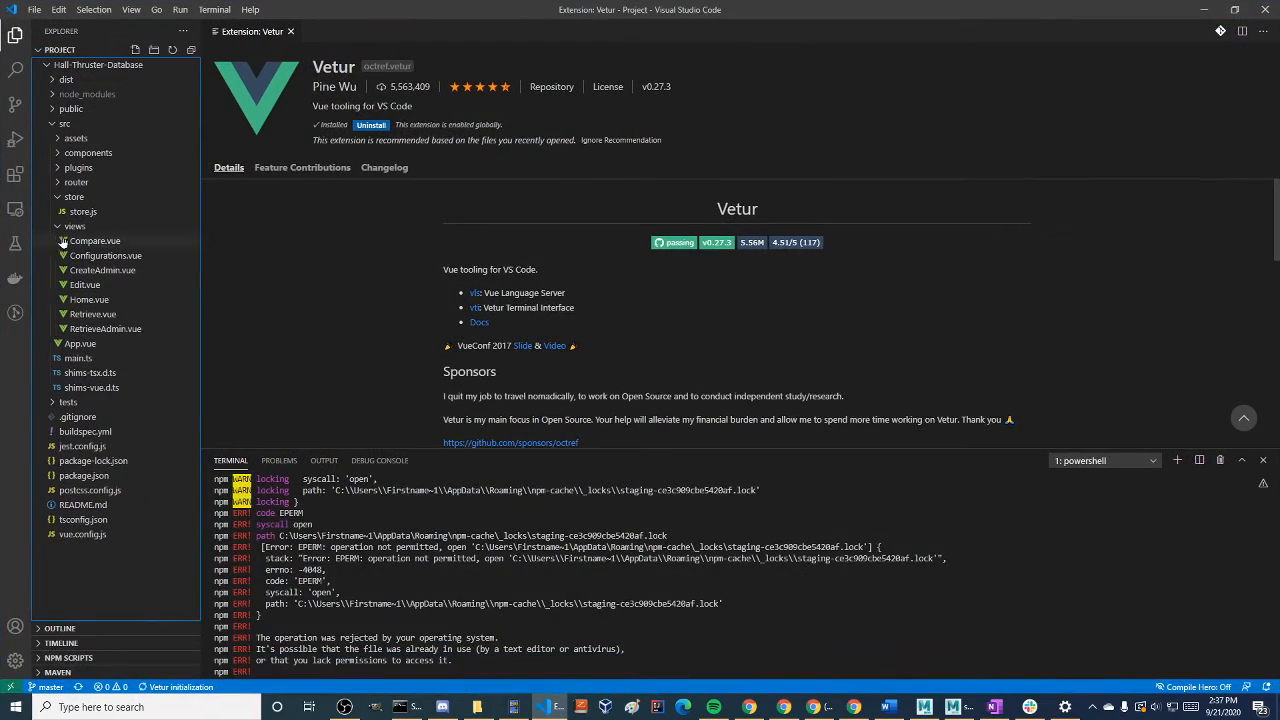
# Open Compare.vue from the views folder, fold all its code, and unfold only the outer template block
pyautogui.click(93, 243)
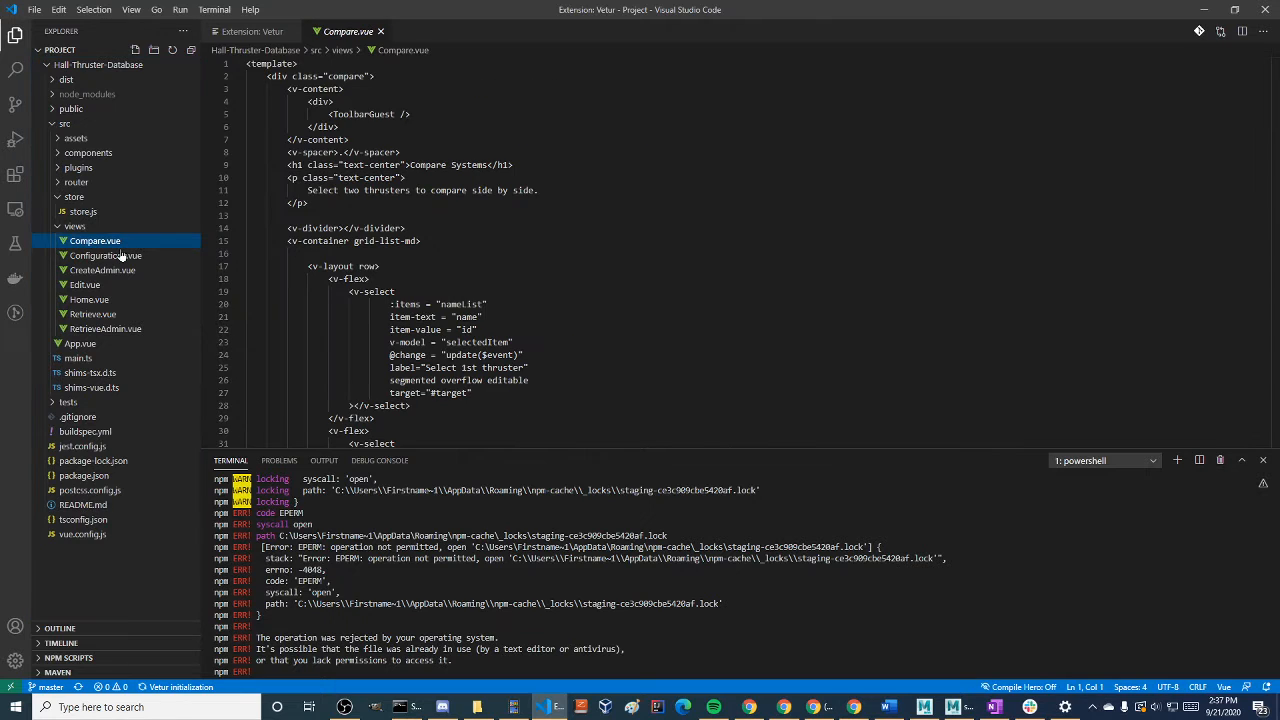
pyautogui.click(595, 241)
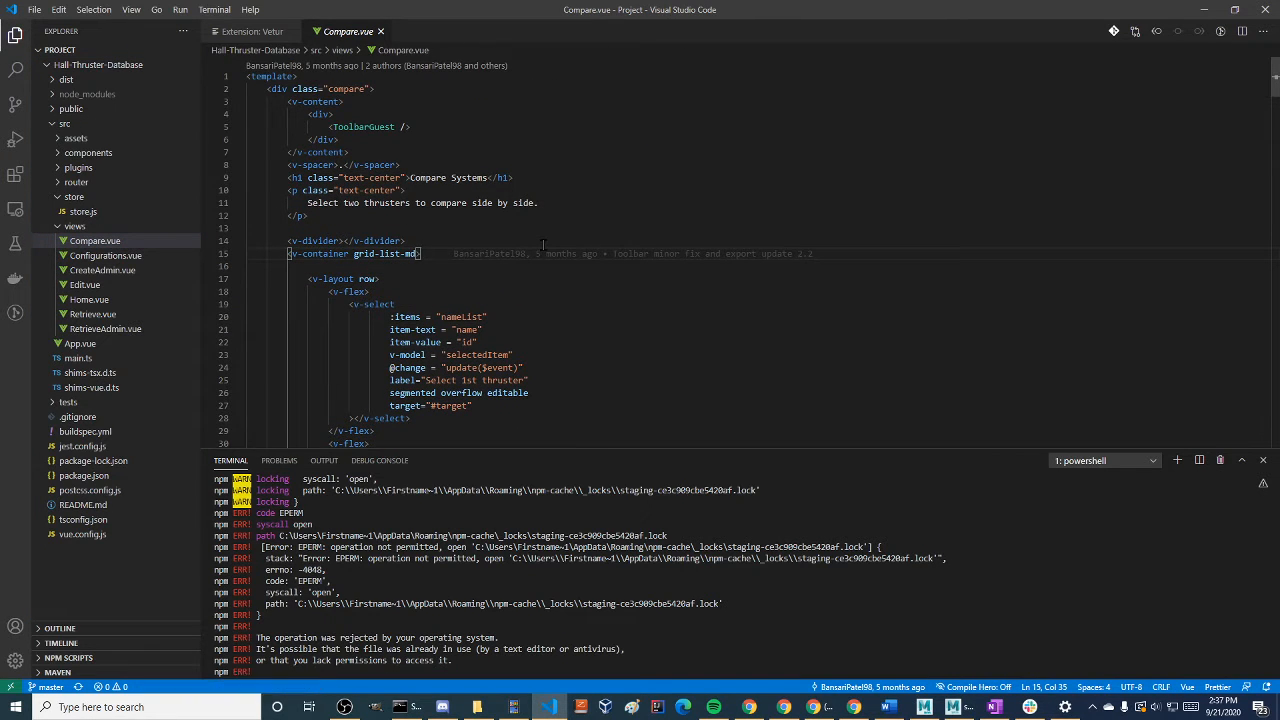
pyautogui.hotkey('ctrl', 'k')
pyautogui.hotkey('ctrl', '0')
pyautogui.click(237, 77)
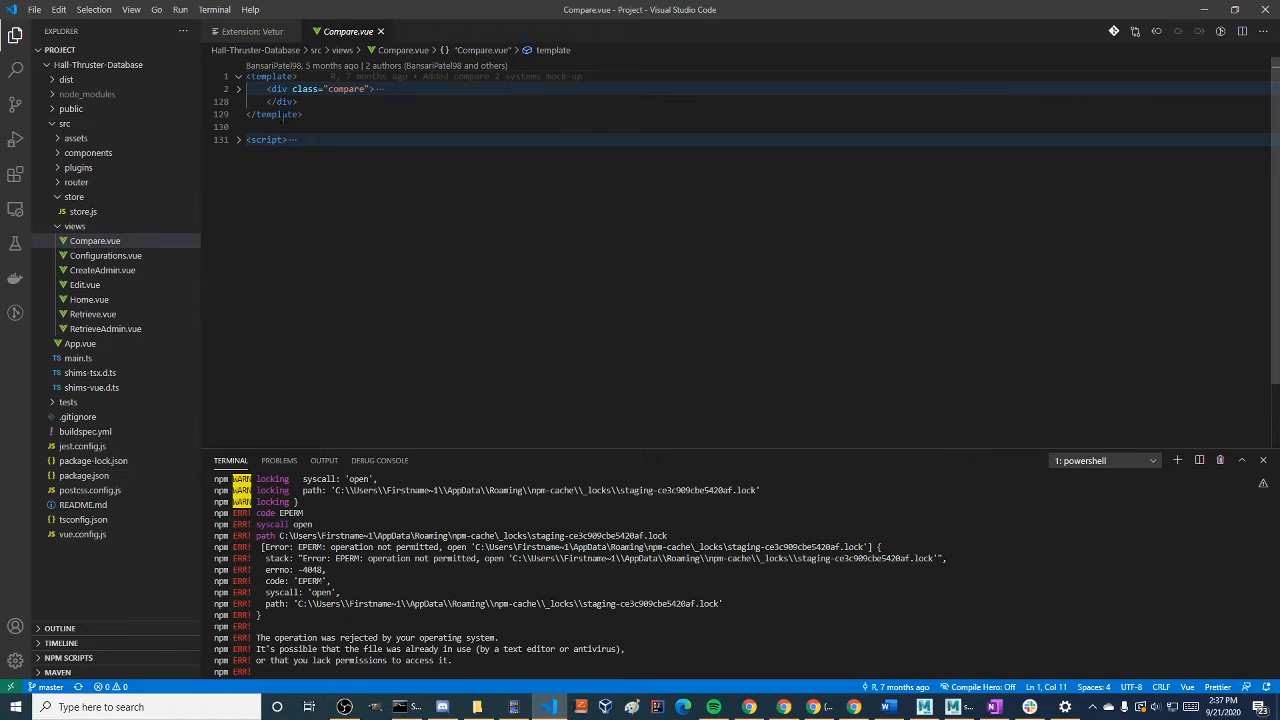
# Unfold the compare div in Compare.vue along with its v-content toolbar block and the intro paragraph
pyautogui.click(239, 90)
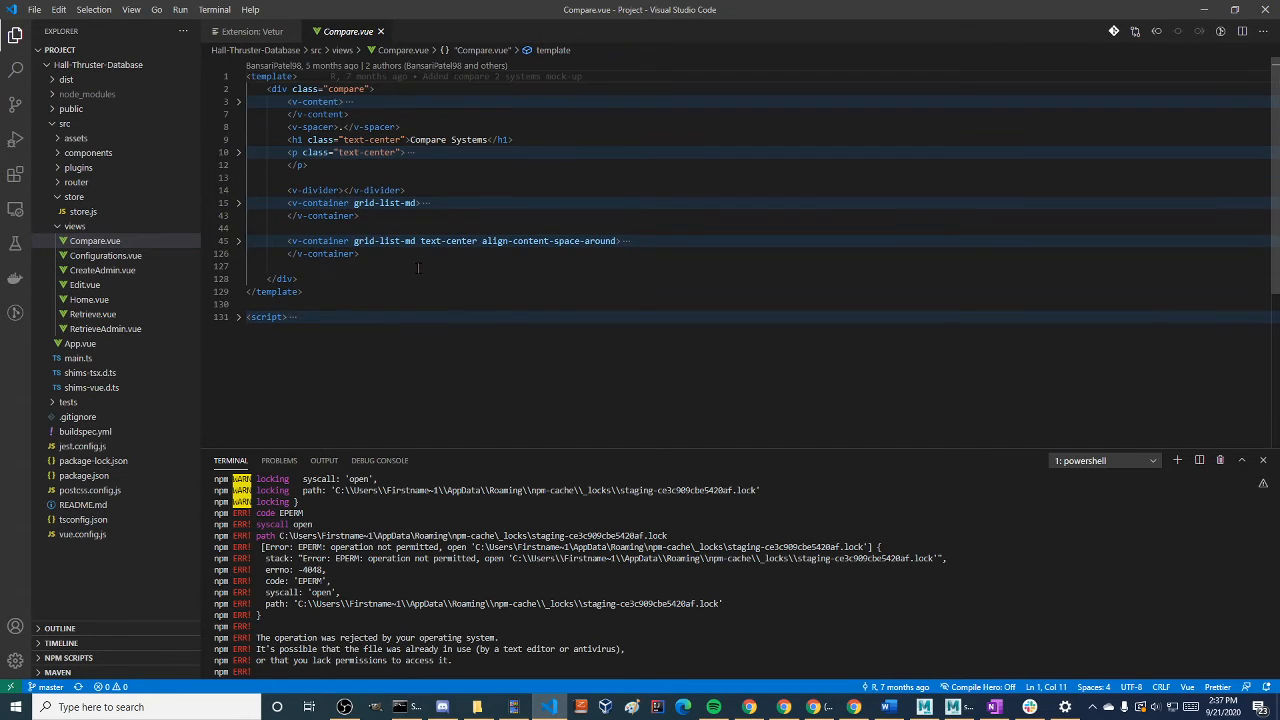
pyautogui.click(287, 316)
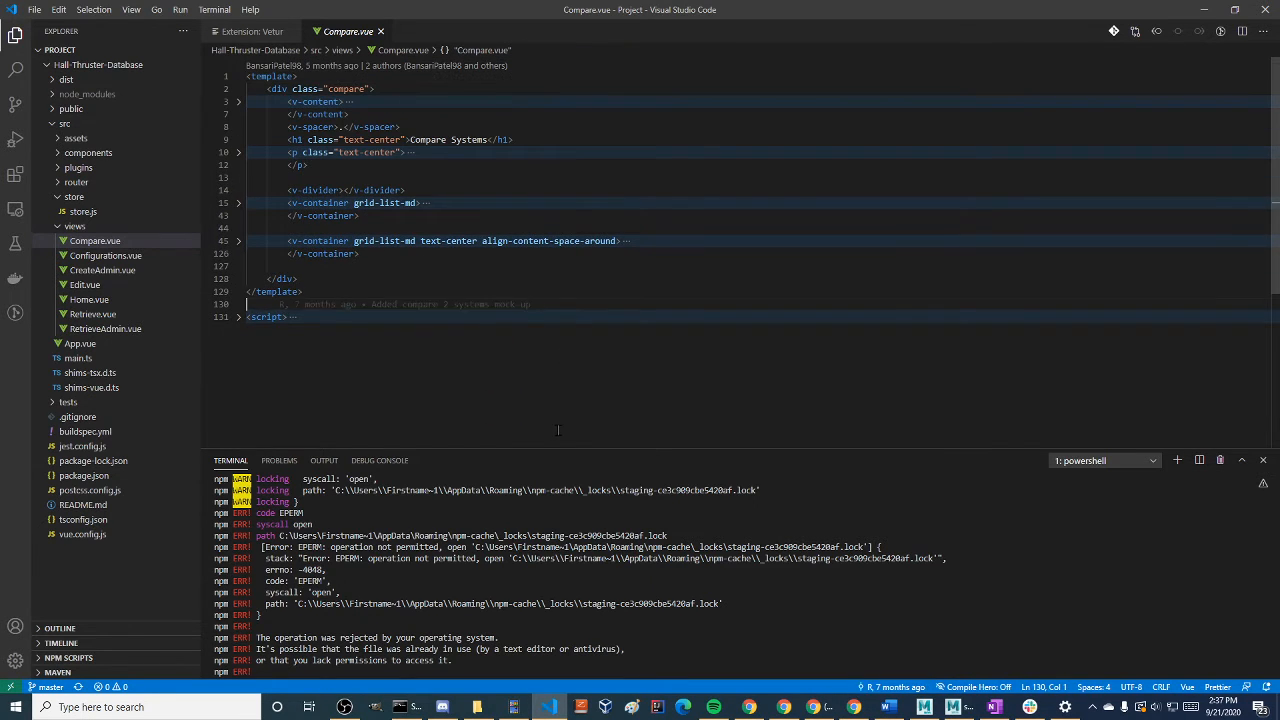
pyautogui.hotkey('ctrl', 'shift', 'Home')
pyautogui.click(454, 399)
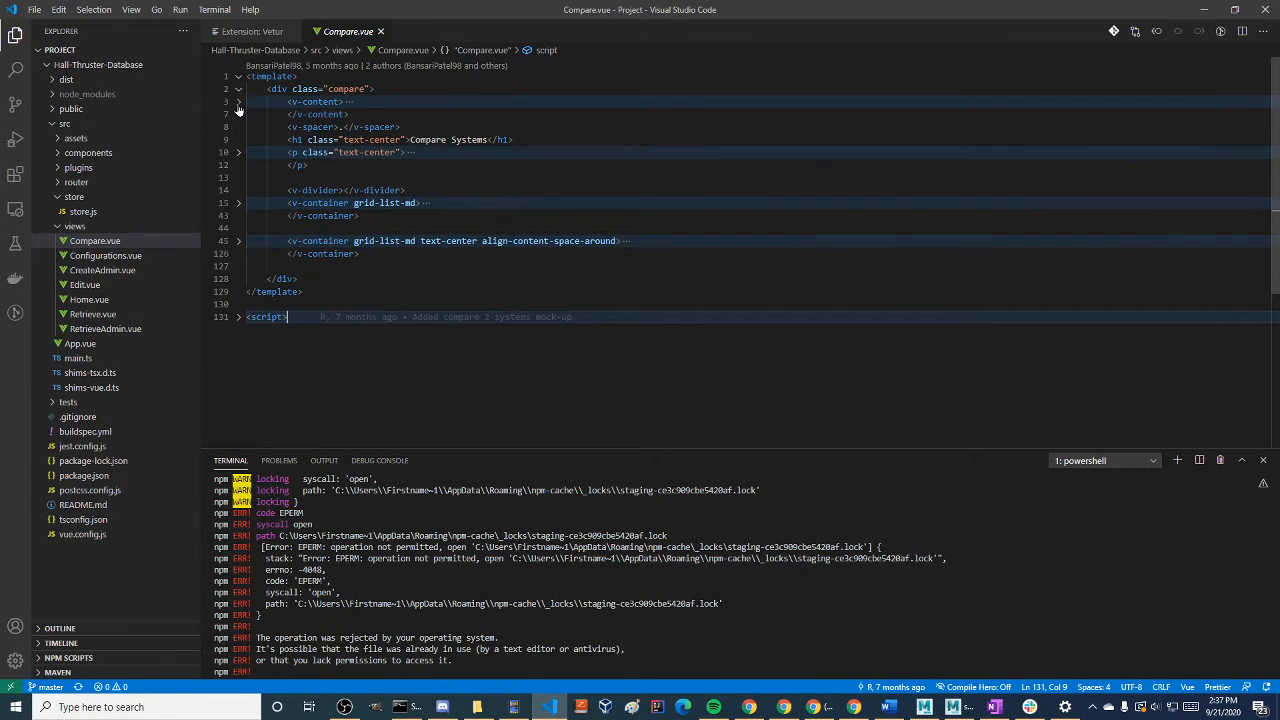
pyautogui.click(237, 102)
pyautogui.click(239, 115)
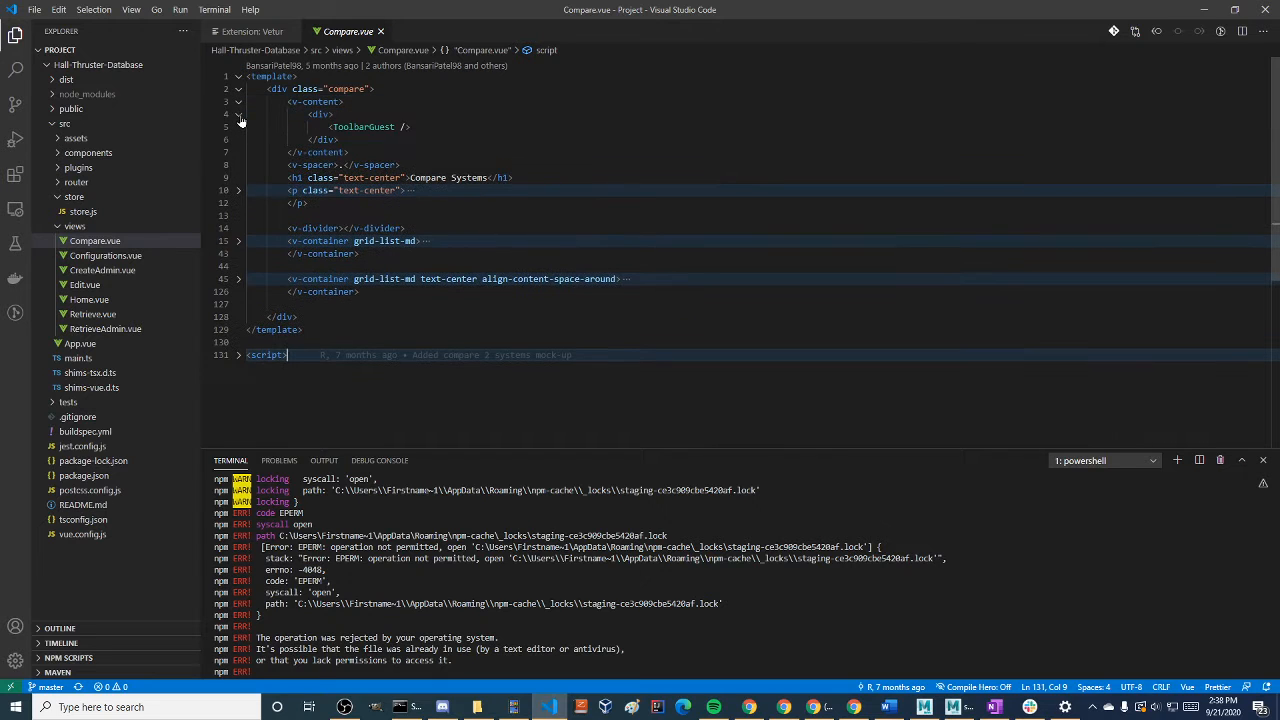
pyautogui.click(237, 191)
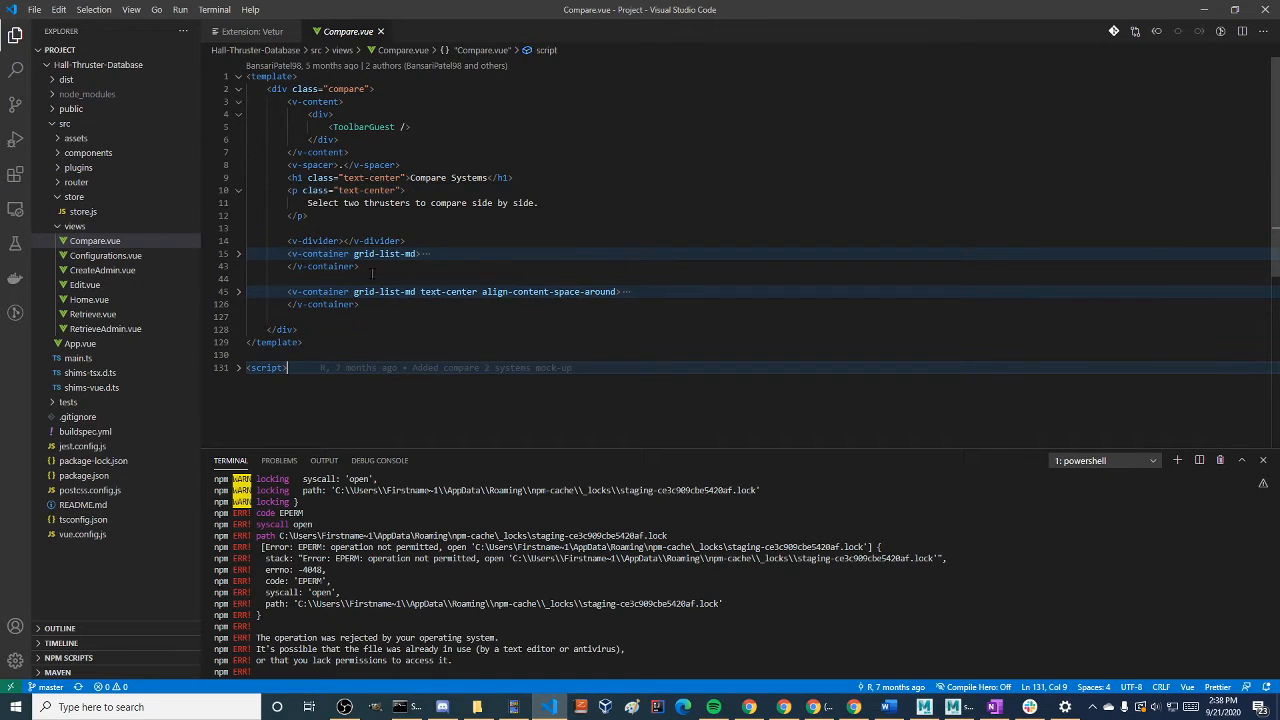
# Unfold the grid-list-md container down to the first thruster's v-select, review its attributes, and fold the container again
pyautogui.click(238, 254)
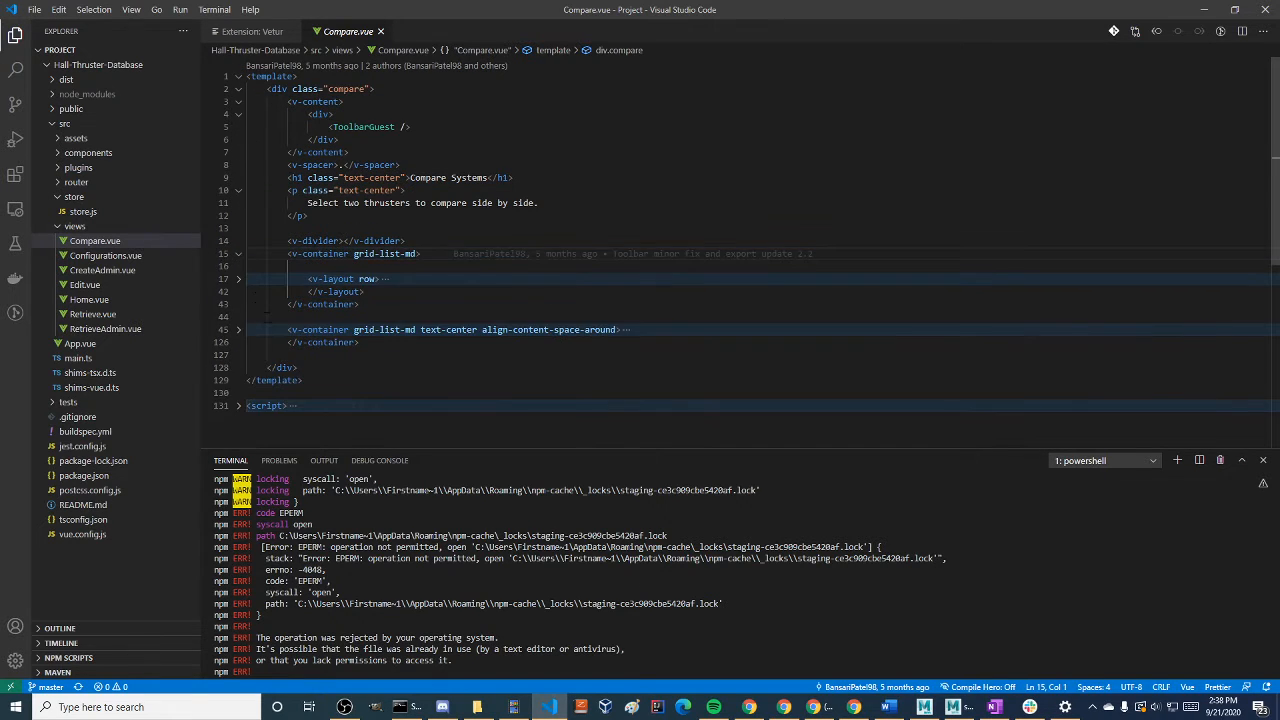
pyautogui.click(238, 279)
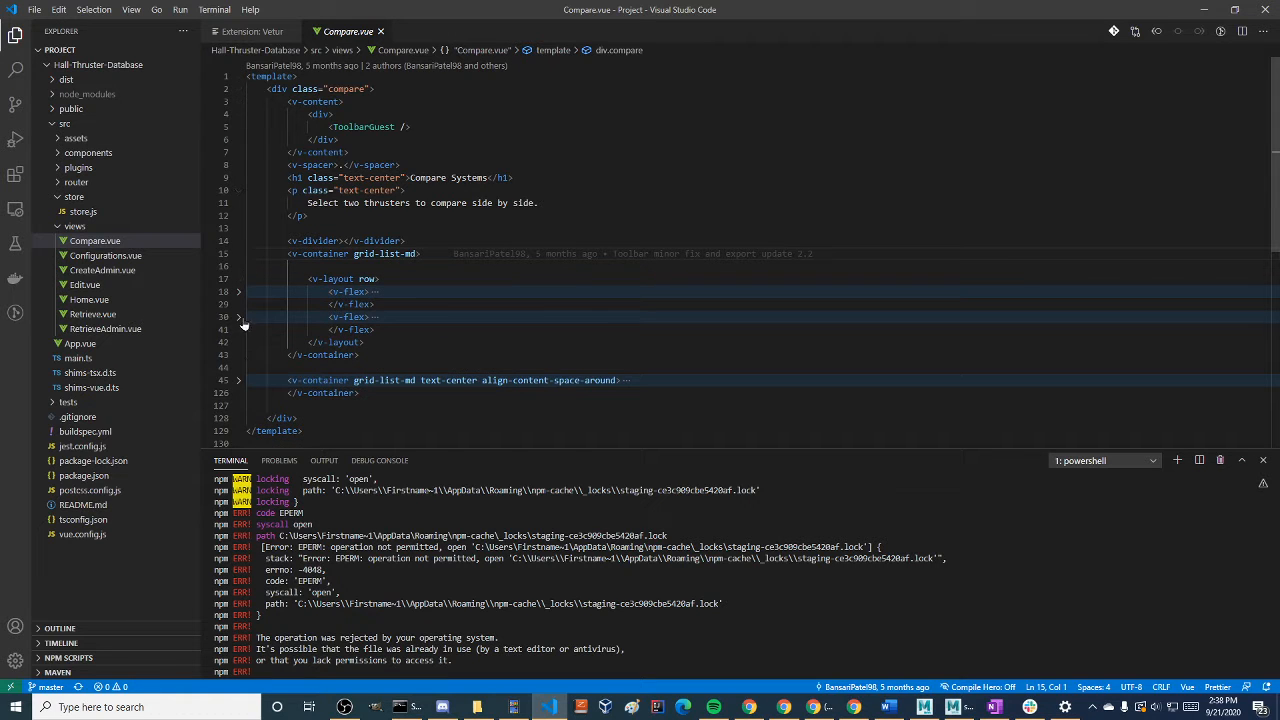
pyautogui.click(238, 317)
pyautogui.click(238, 292)
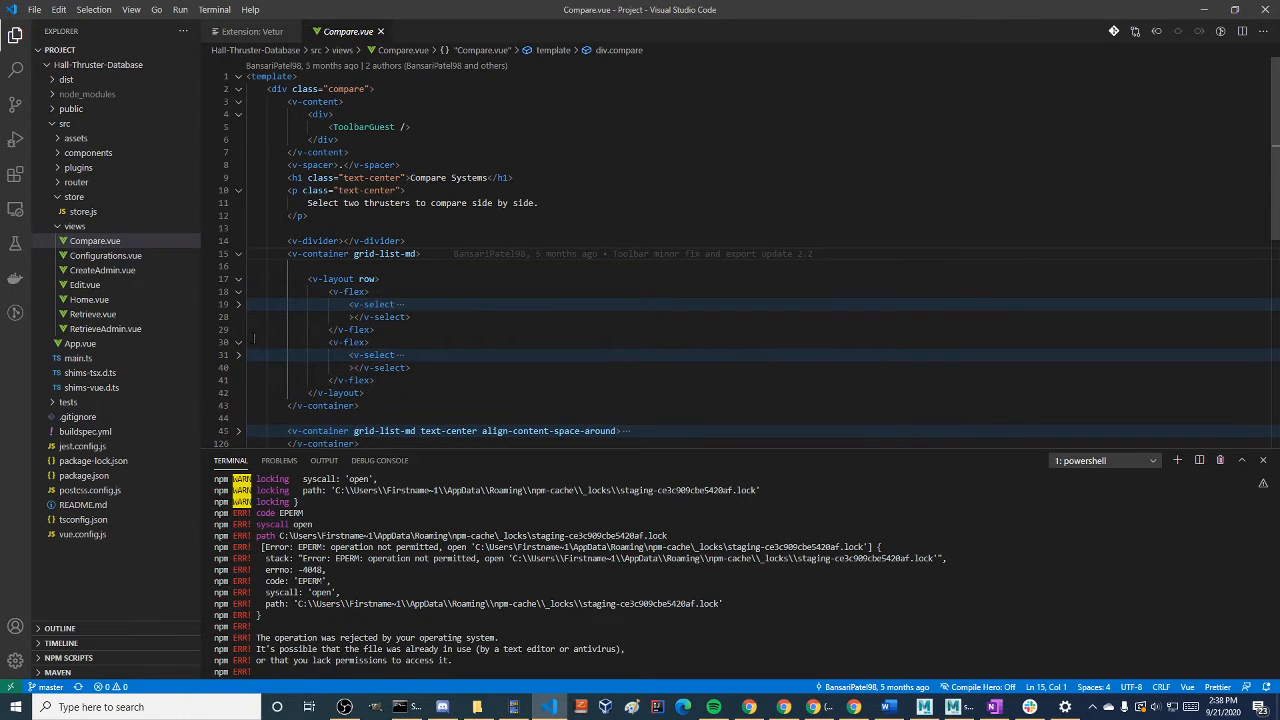
pyautogui.click(238, 304)
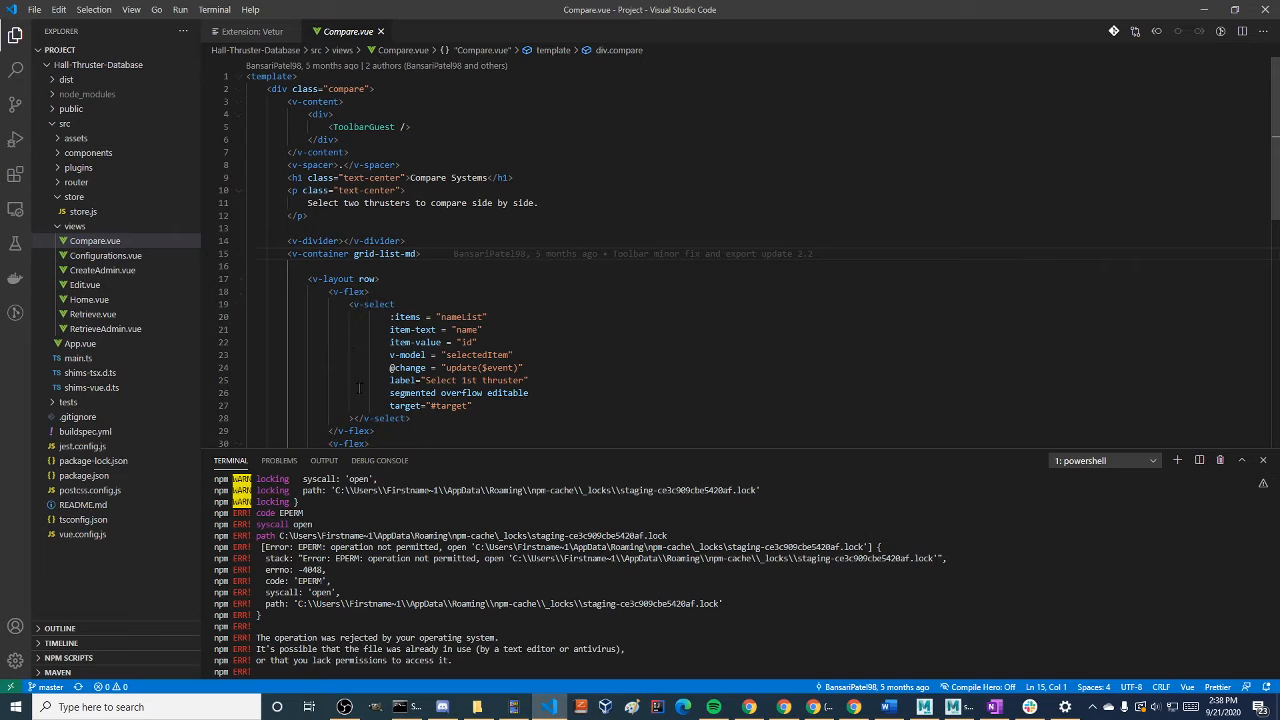
pyautogui.click(238, 294)
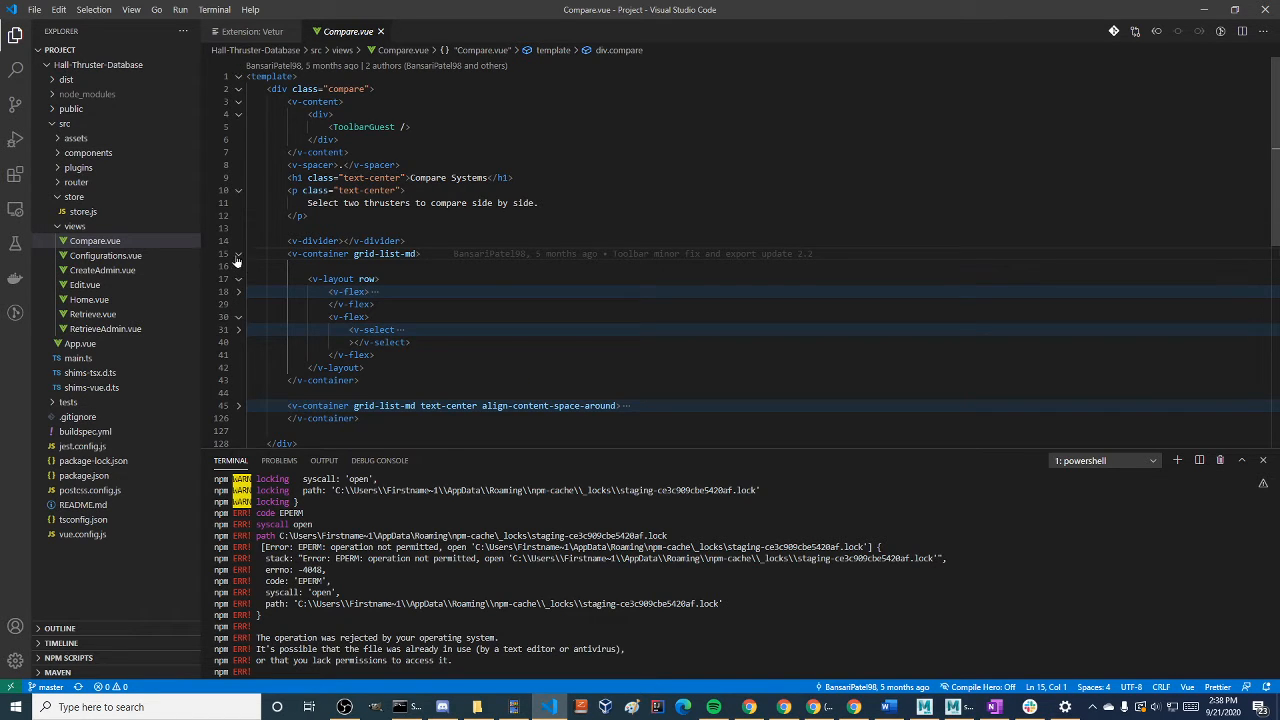
pyautogui.click(238, 254)
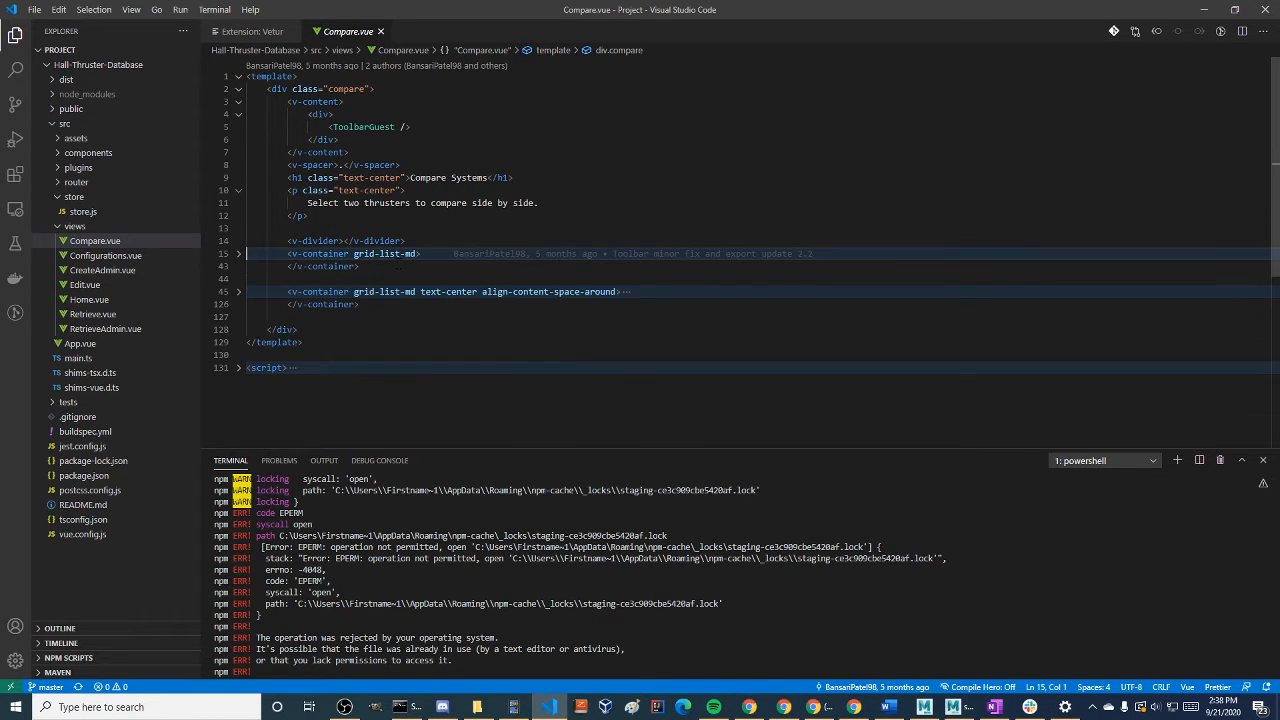
# Open Configurations.vue and CreateAdmin.vue from the views folder and skim CreateAdmin.vue through its thruster, dimensions and interfaces cards
pyautogui.click(115, 256)
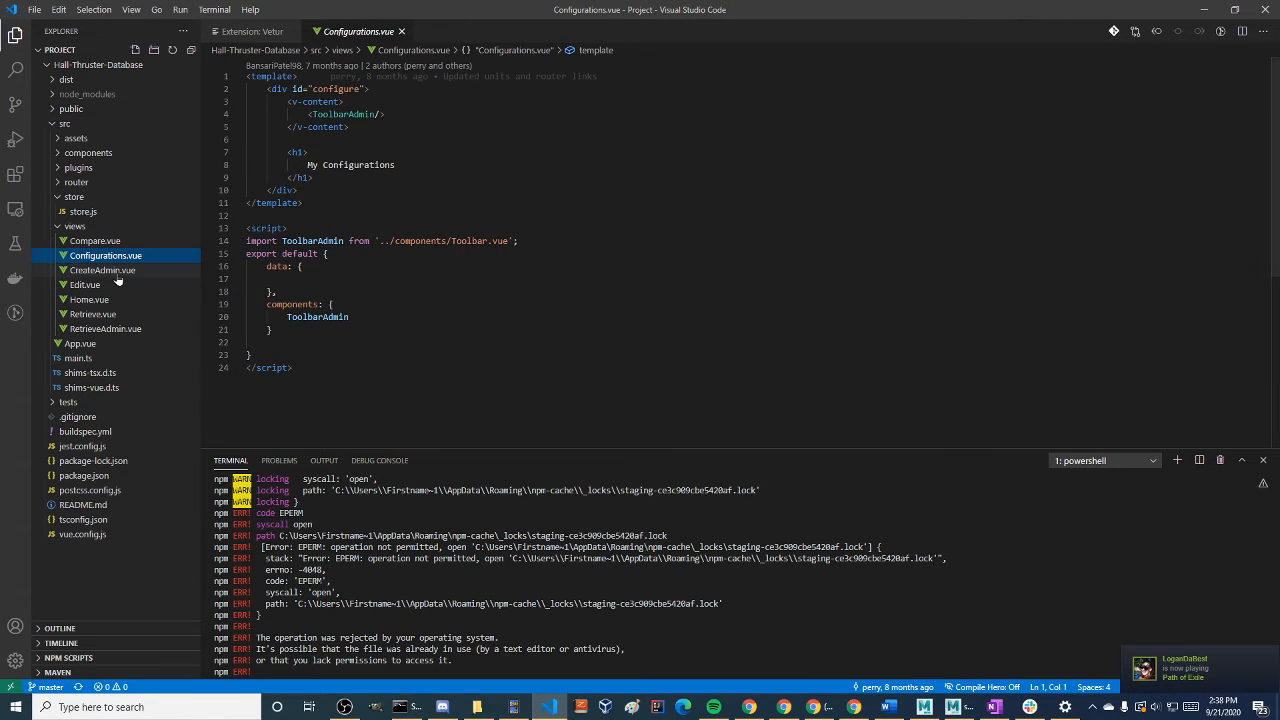
pyautogui.click(112, 271)
pyautogui.scroll(-18, 362, 337)
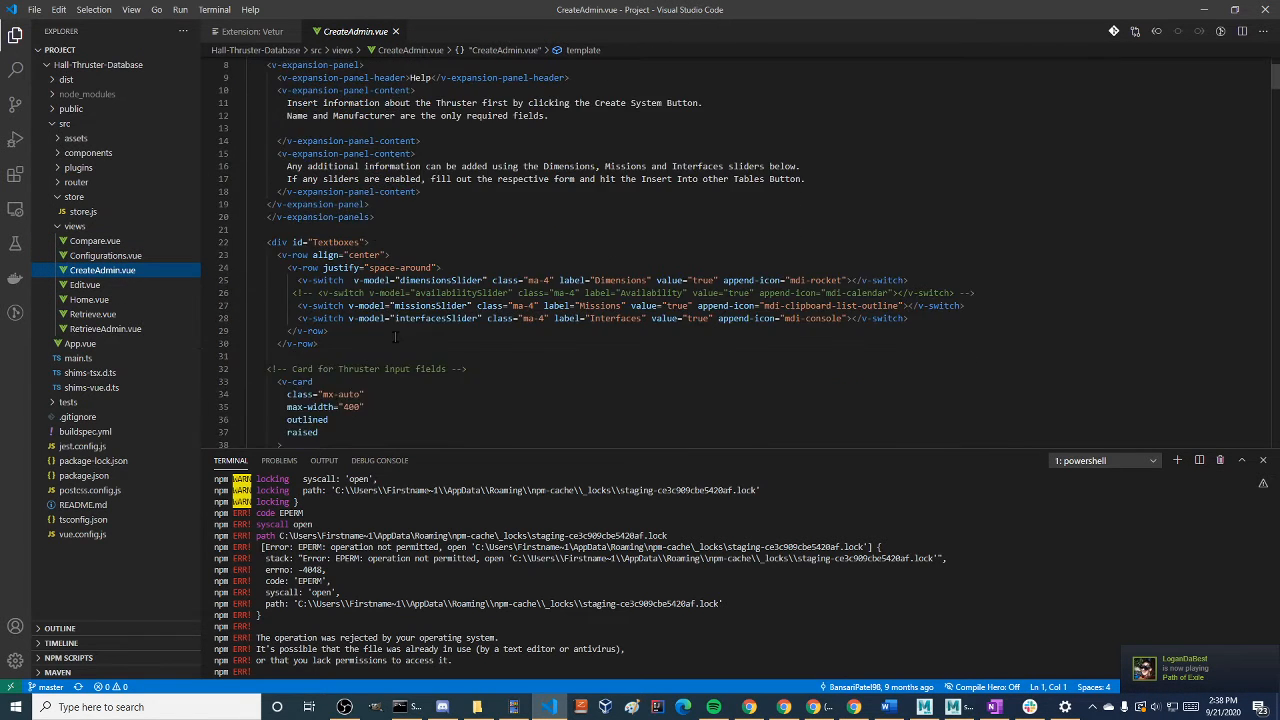
pyautogui.scroll(-20, 405, 351)
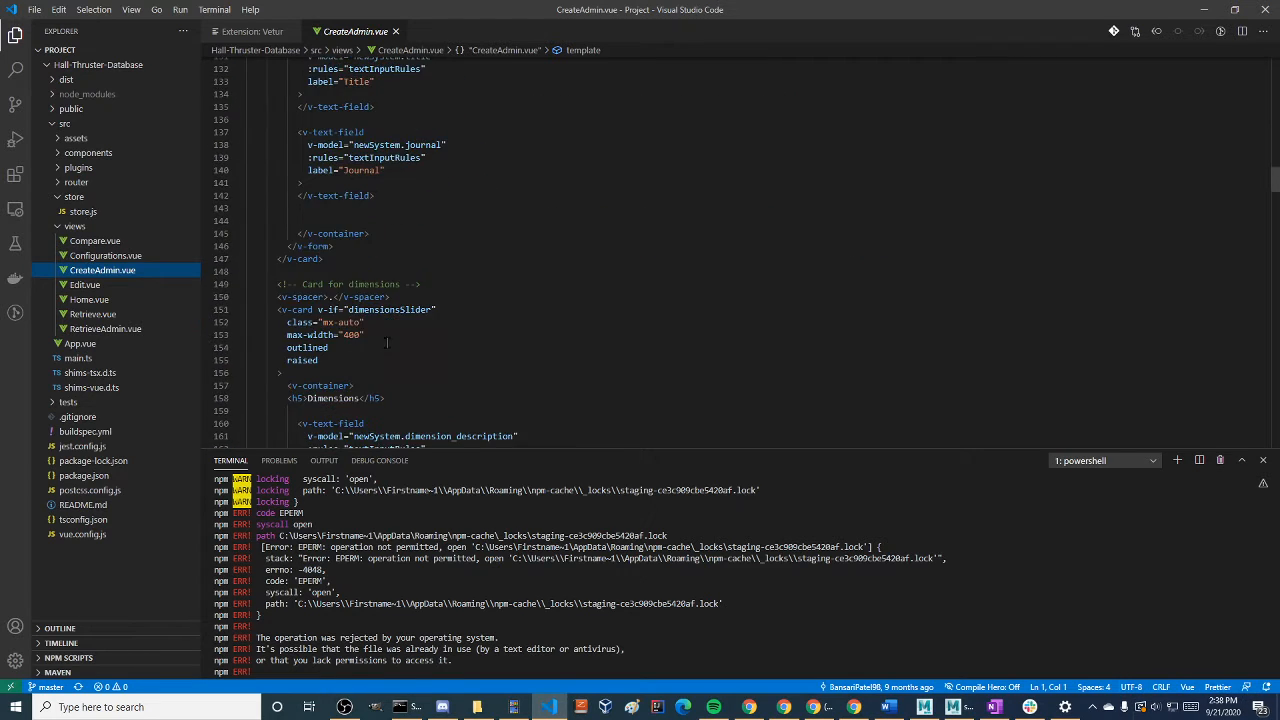
pyautogui.scroll(-20, 357, 340)
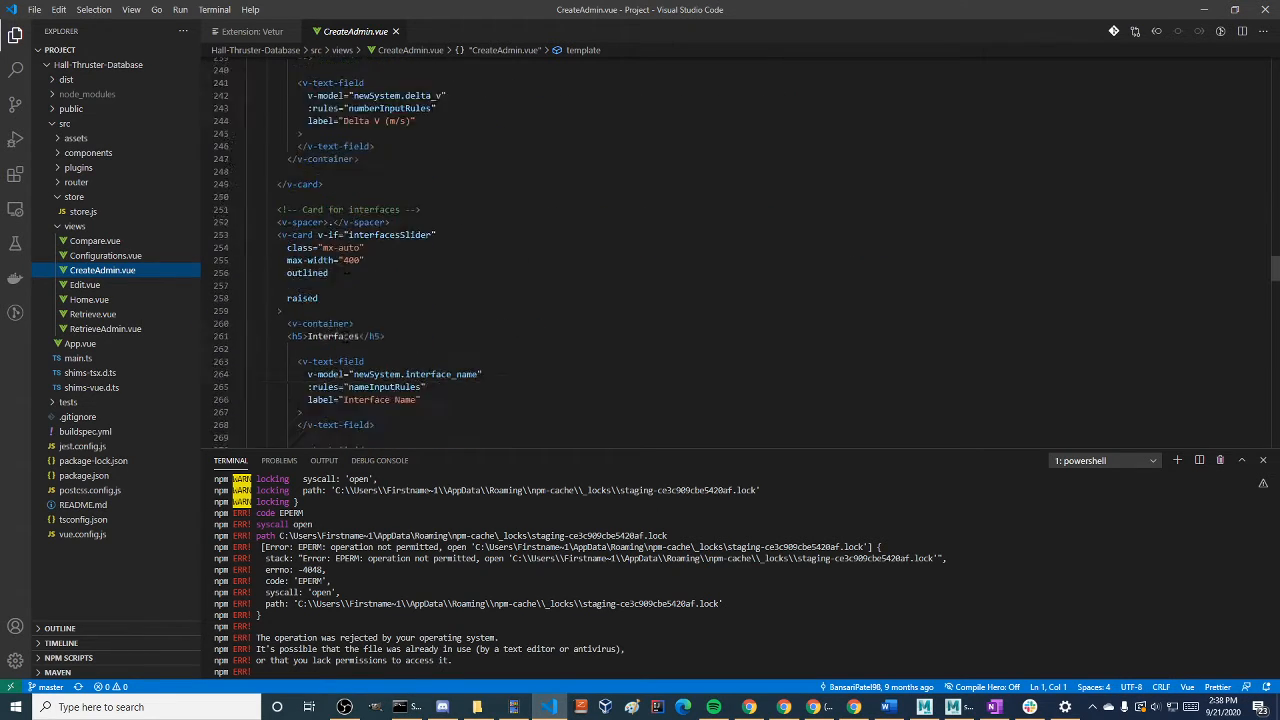
pyautogui.scroll(-3, 317, 356)
# Preview the remaining view files in order: Edit.vue, Home.vue, Retrieve.vue and RetrieveAdmin.vue
pyautogui.click(160, 285)
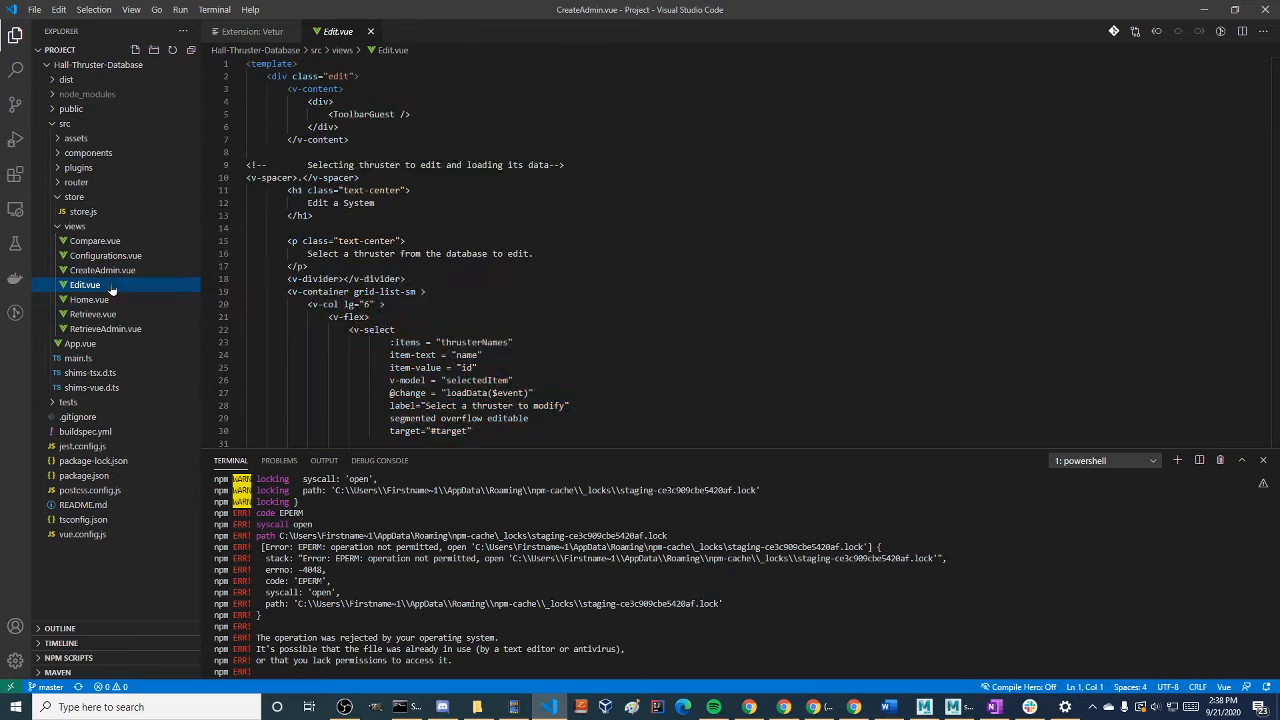
pyautogui.click(95, 300)
pyautogui.click(101, 316)
pyautogui.click(100, 329)
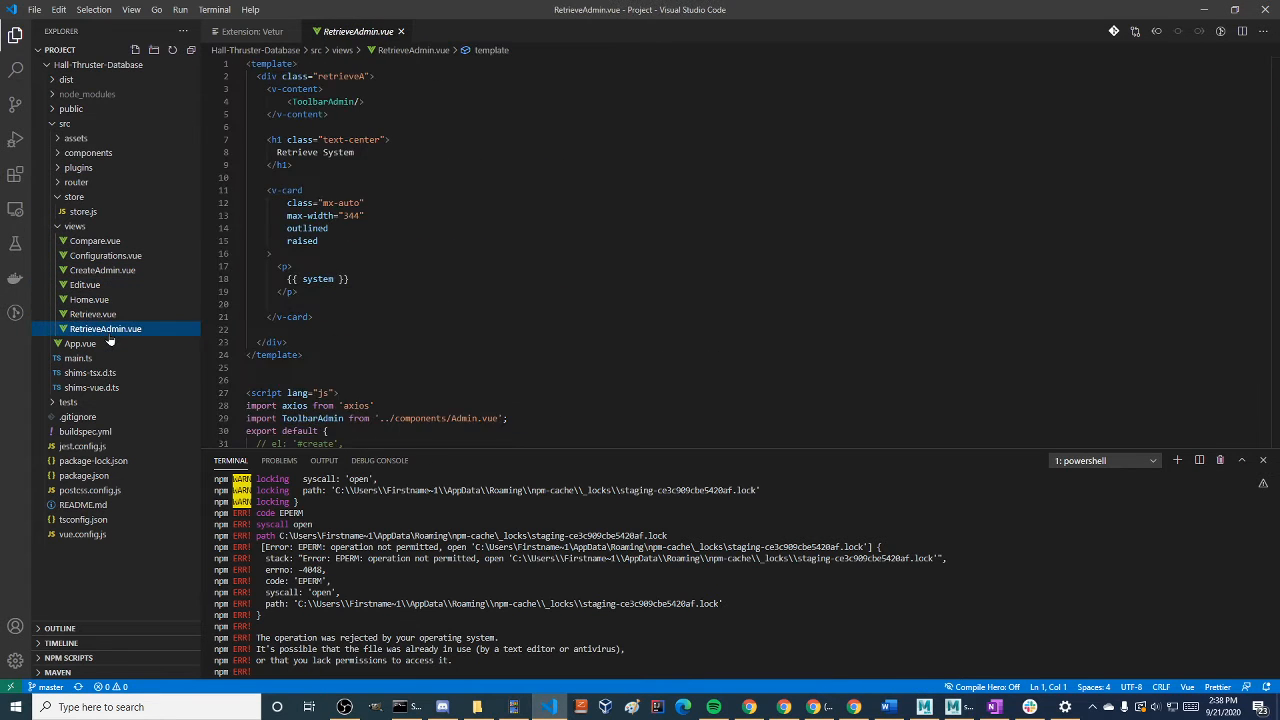
# Collapse the views and store folders, and expand the router, plugins, components and assets folders
pyautogui.click(86, 227)
pyautogui.click(100, 197)
pyautogui.click(120, 182)
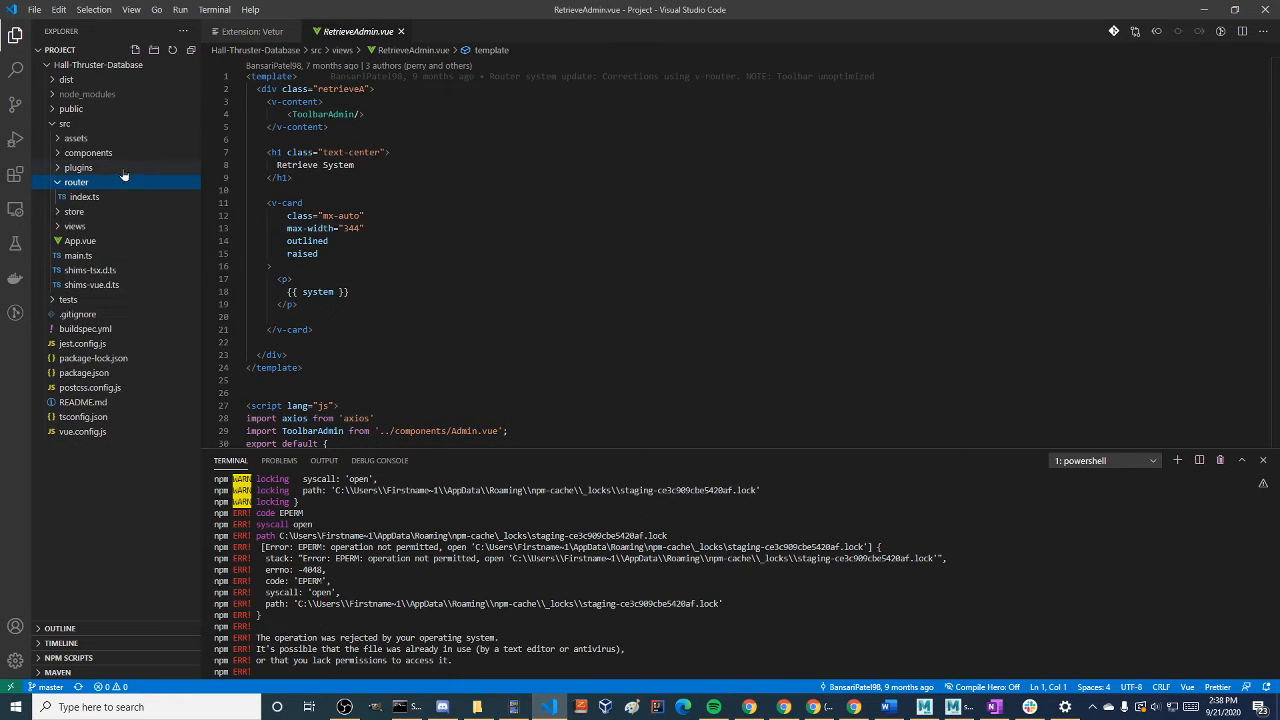
pyautogui.click(122, 167)
pyautogui.click(119, 152)
pyautogui.click(100, 138)
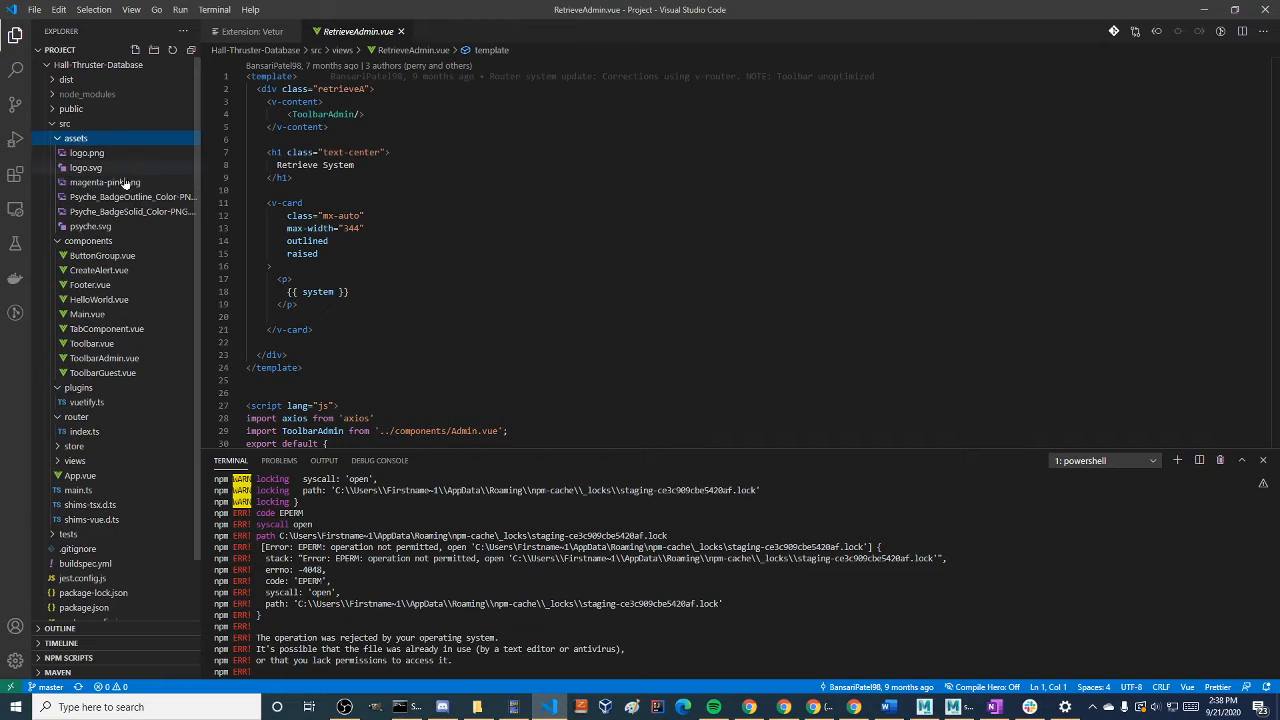
# Preview ButtonGroup.vue, CreateAlert.vue, Footer.vue and HelloWorld.vue from the components folder
pyautogui.click(130, 257)
pyautogui.click(128, 271)
pyautogui.click(100, 286)
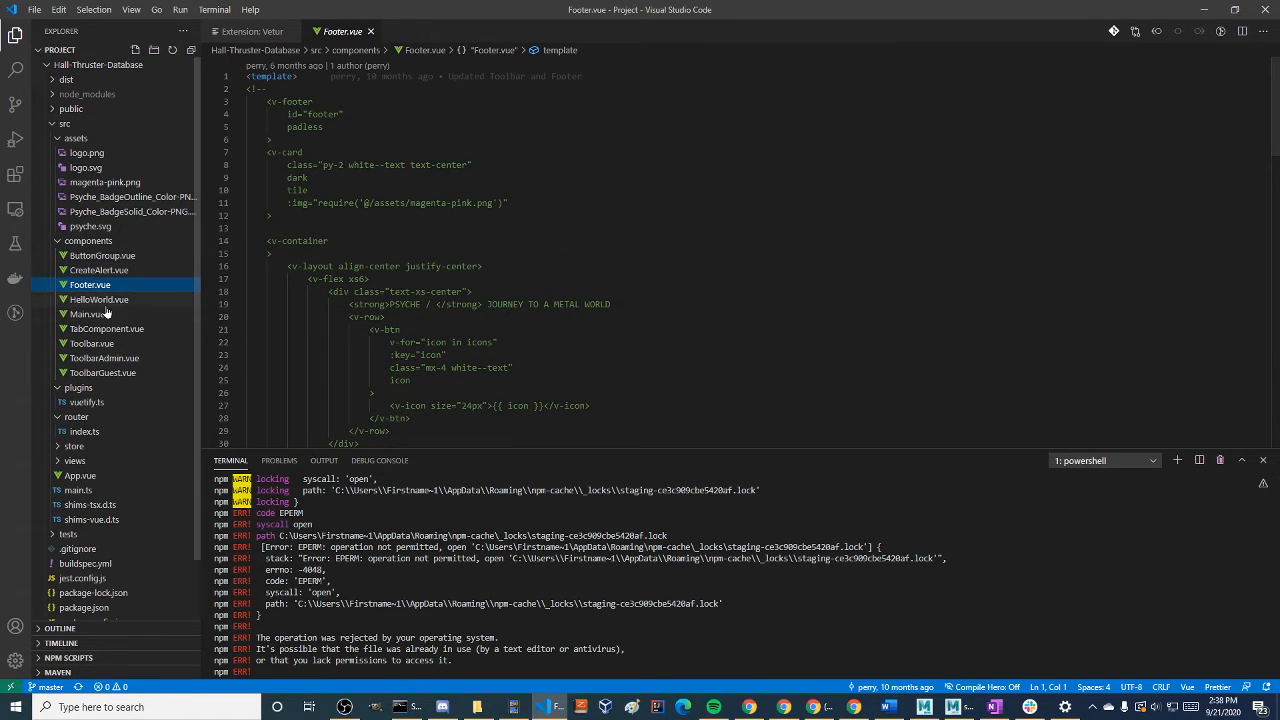
pyautogui.click(104, 300)
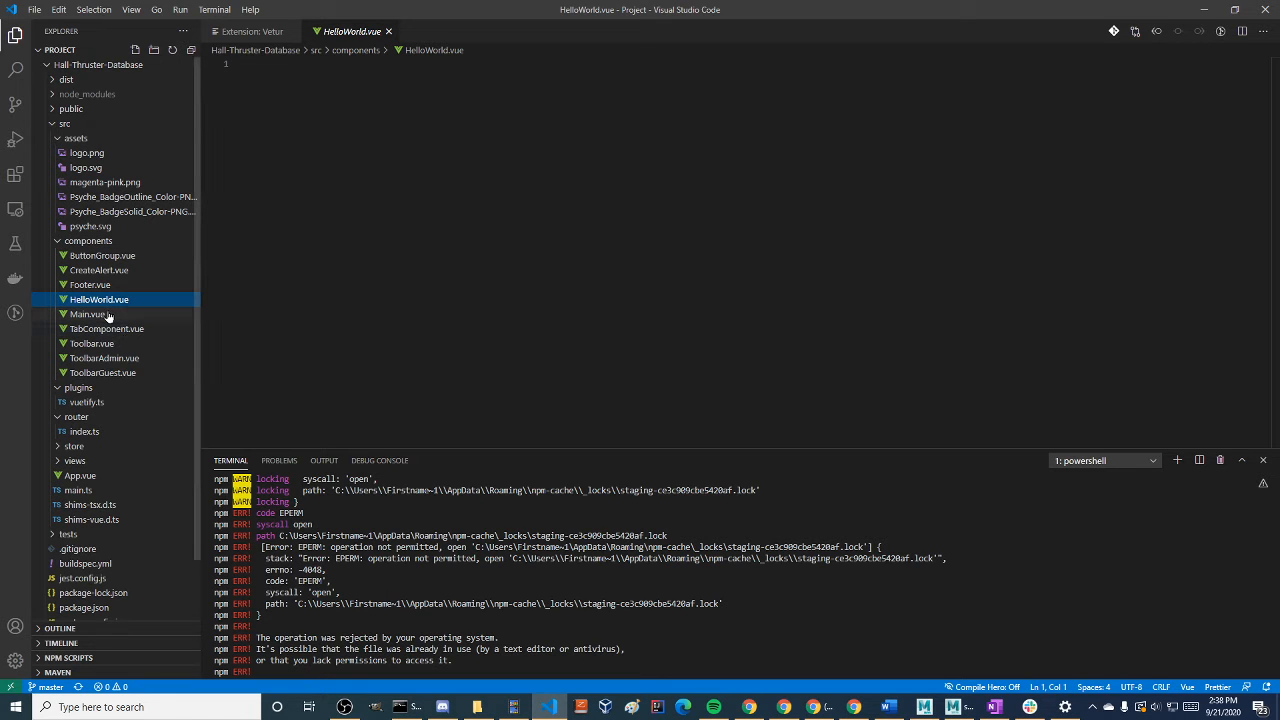
# Open Main.vue and highlight axios and its get request URL inside the mounted function
pyautogui.click(108, 315)
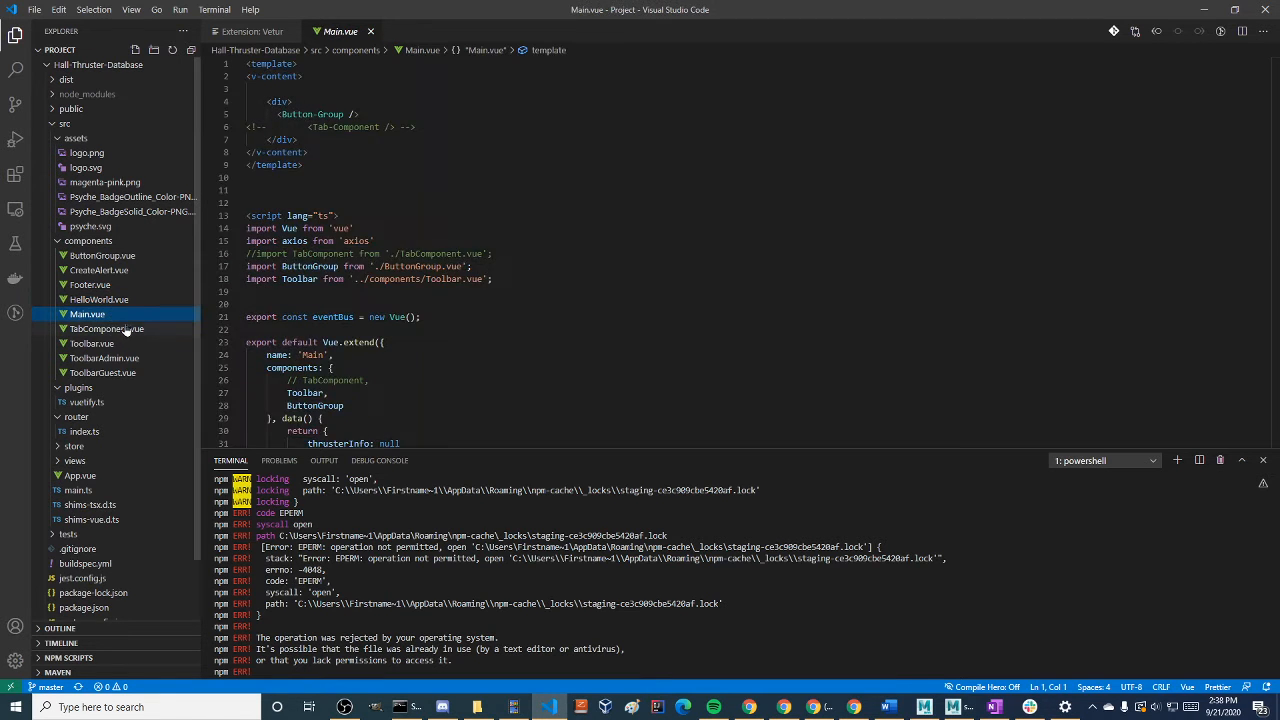
pyautogui.scroll(-5, 392, 393)
pyautogui.scroll(-1, 392, 393)
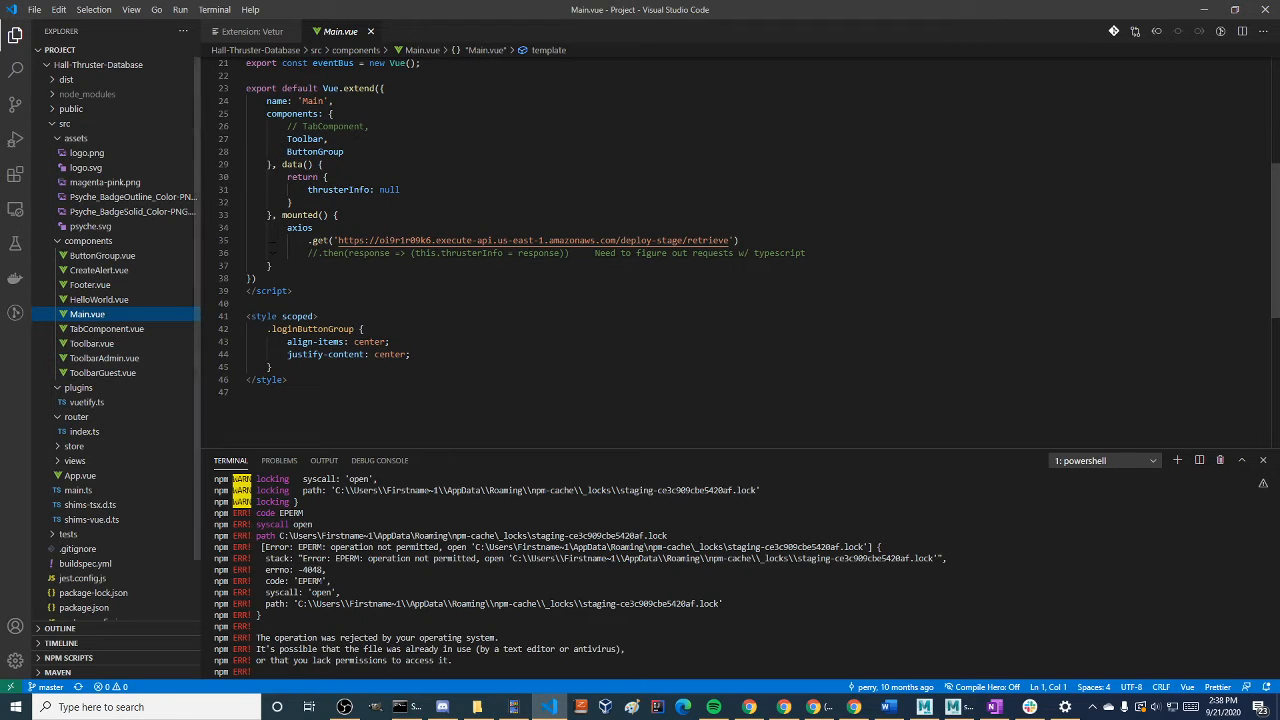
pyautogui.doubleClick(300, 228)
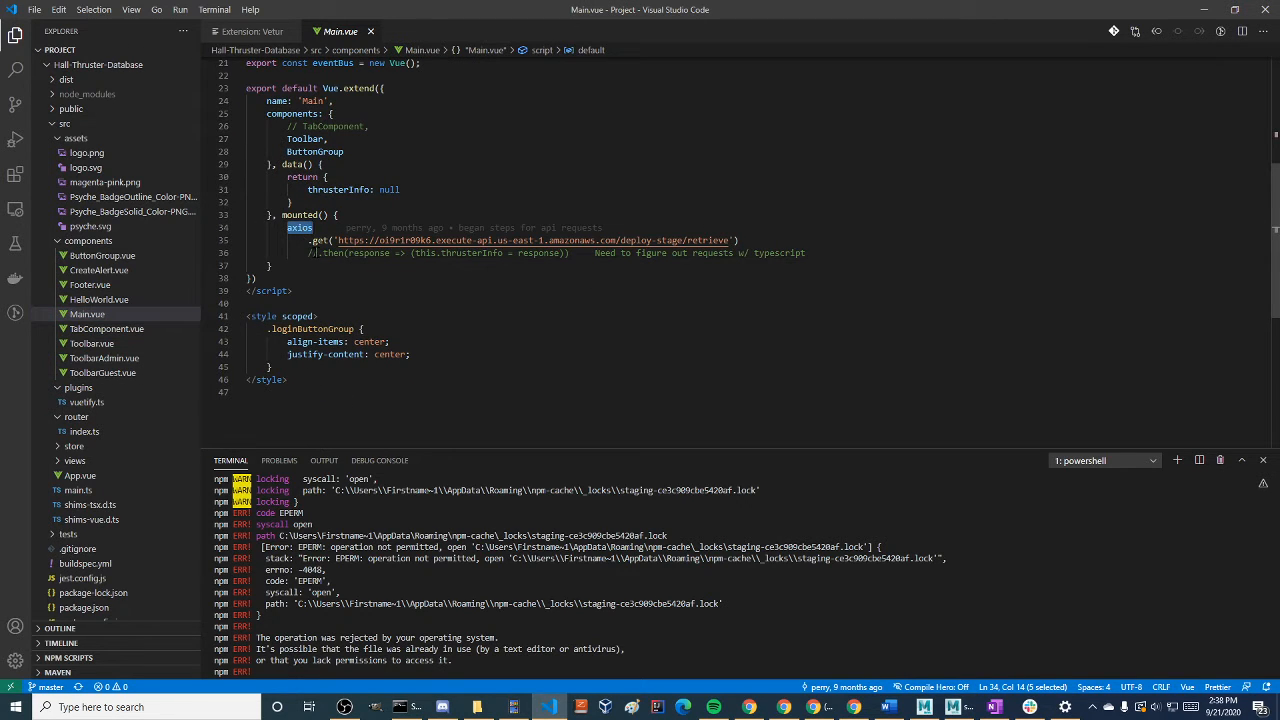
pyautogui.moveTo(372, 240); pyautogui.dragTo(694, 240)
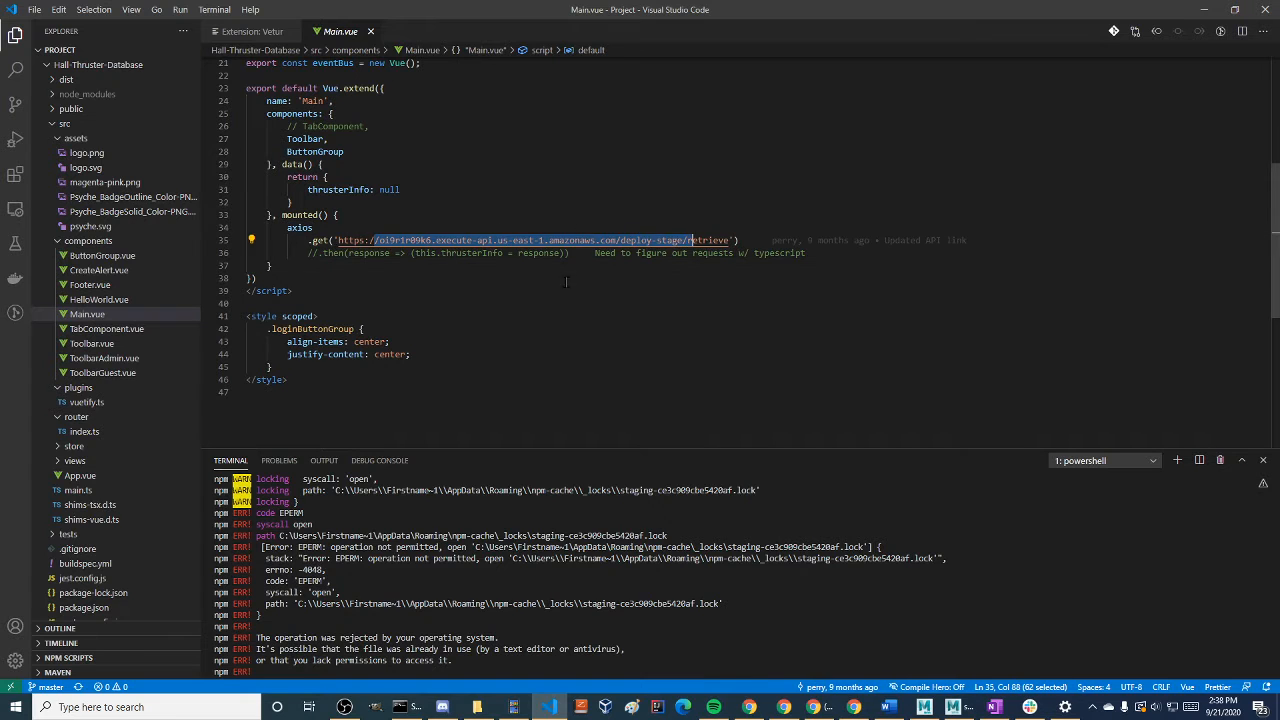
pyautogui.moveTo(313, 240); pyautogui.dragTo(519, 243)
# Highlight axios in the mounted function again and select the line importing axios in the Main.vue script
pyautogui.click(480, 279)
pyautogui.click(410, 304)
pyautogui.click(292, 229)
pyautogui.doubleClick(292, 229)
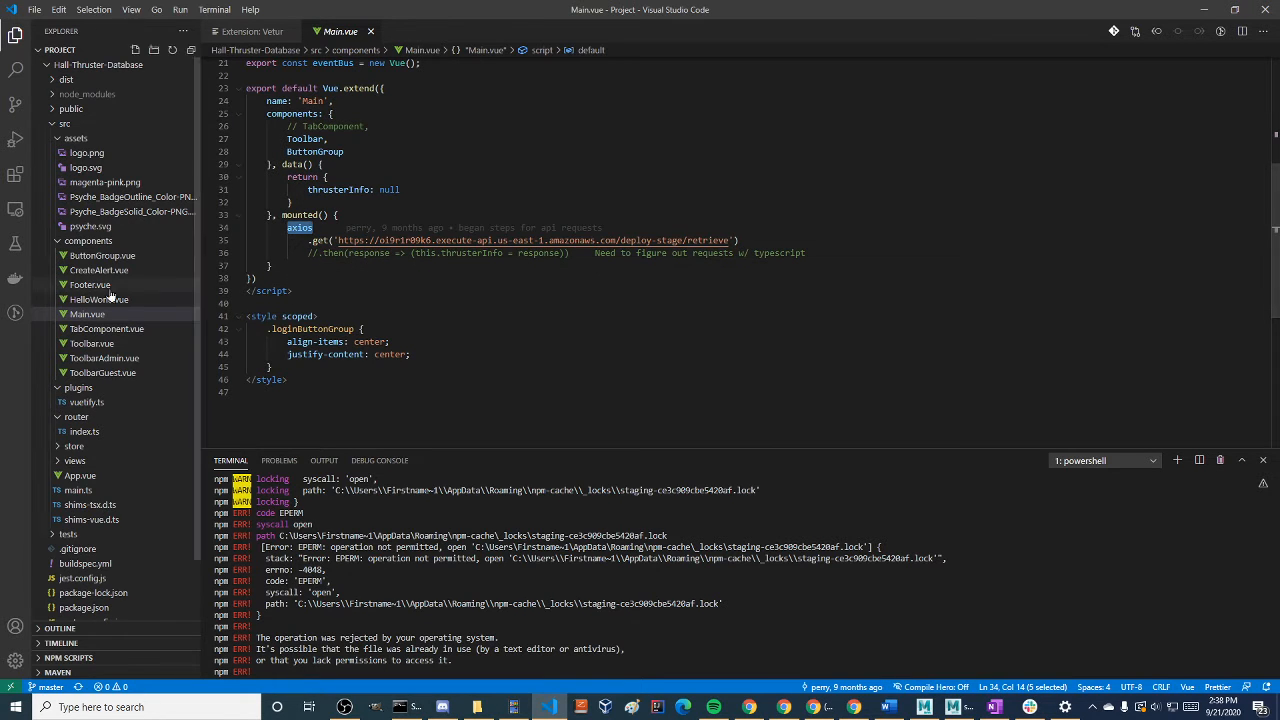
pyautogui.scroll(7, 431, 357)
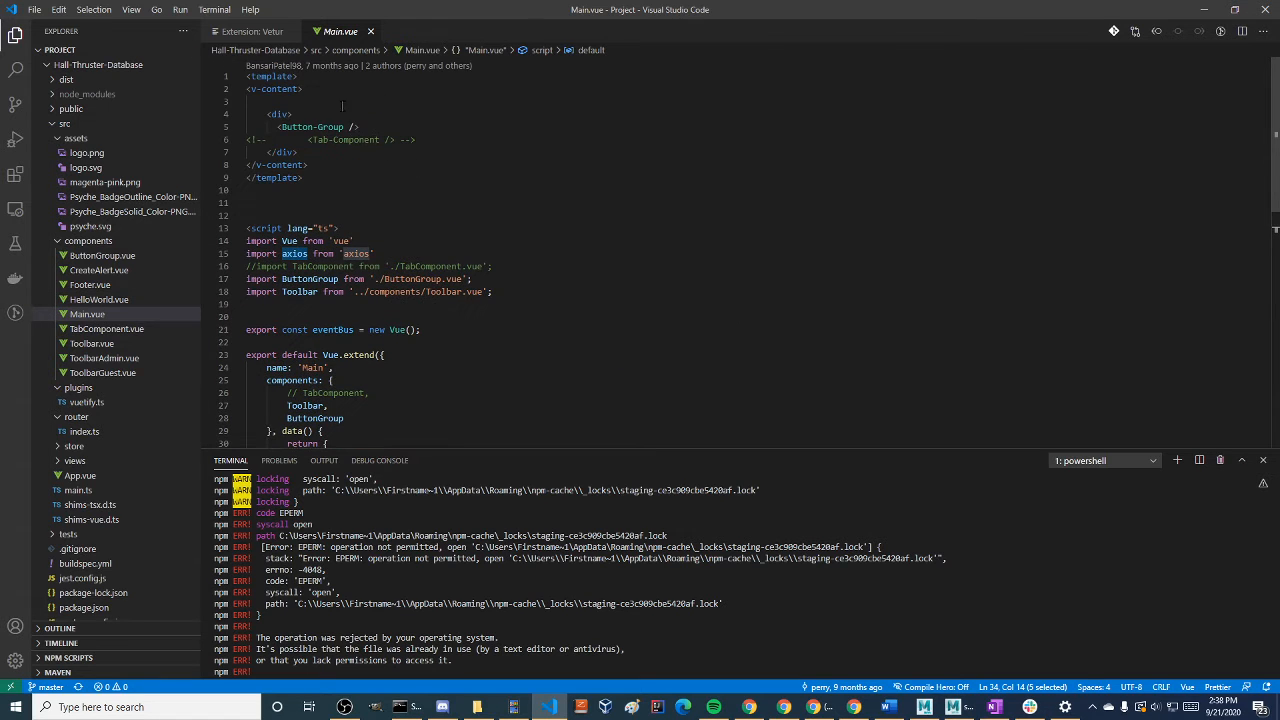
pyautogui.moveTo(374, 254); pyautogui.dragTo(226, 257)
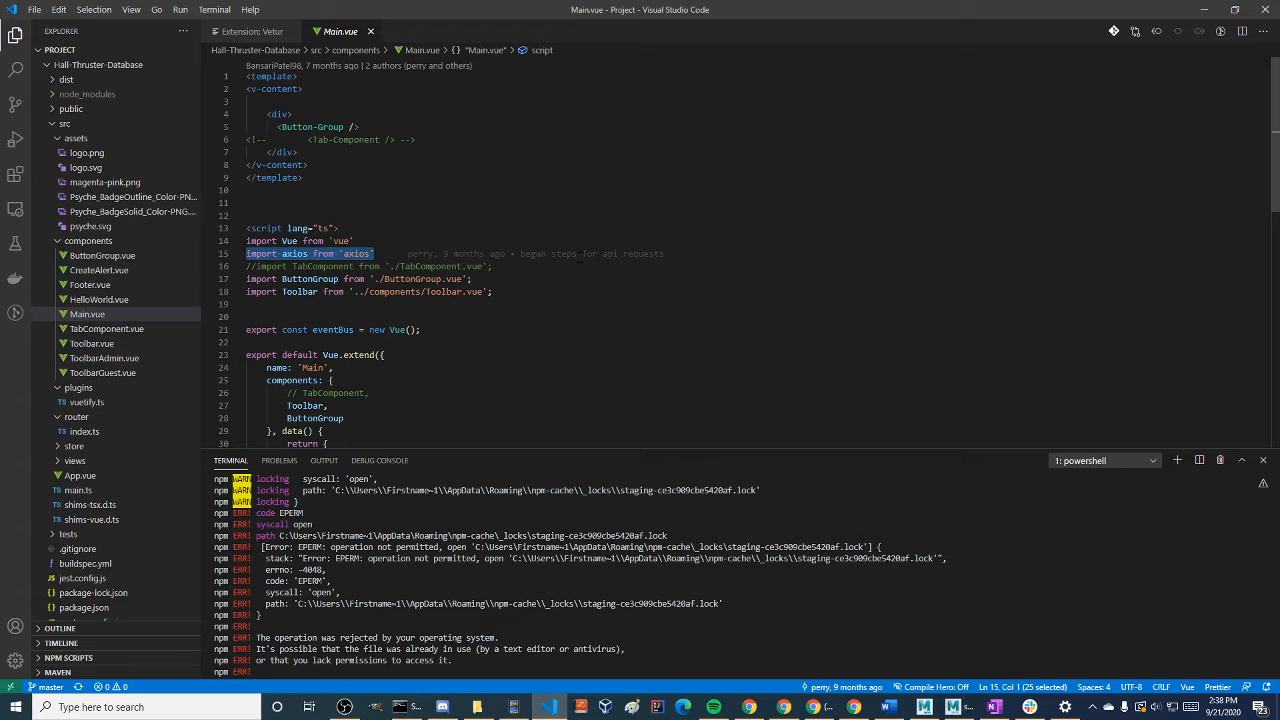
# Switch to the Chrome browser, search Google for "node pacakges", and open the npm website
pyautogui.hotkey('alt', 'Tab')
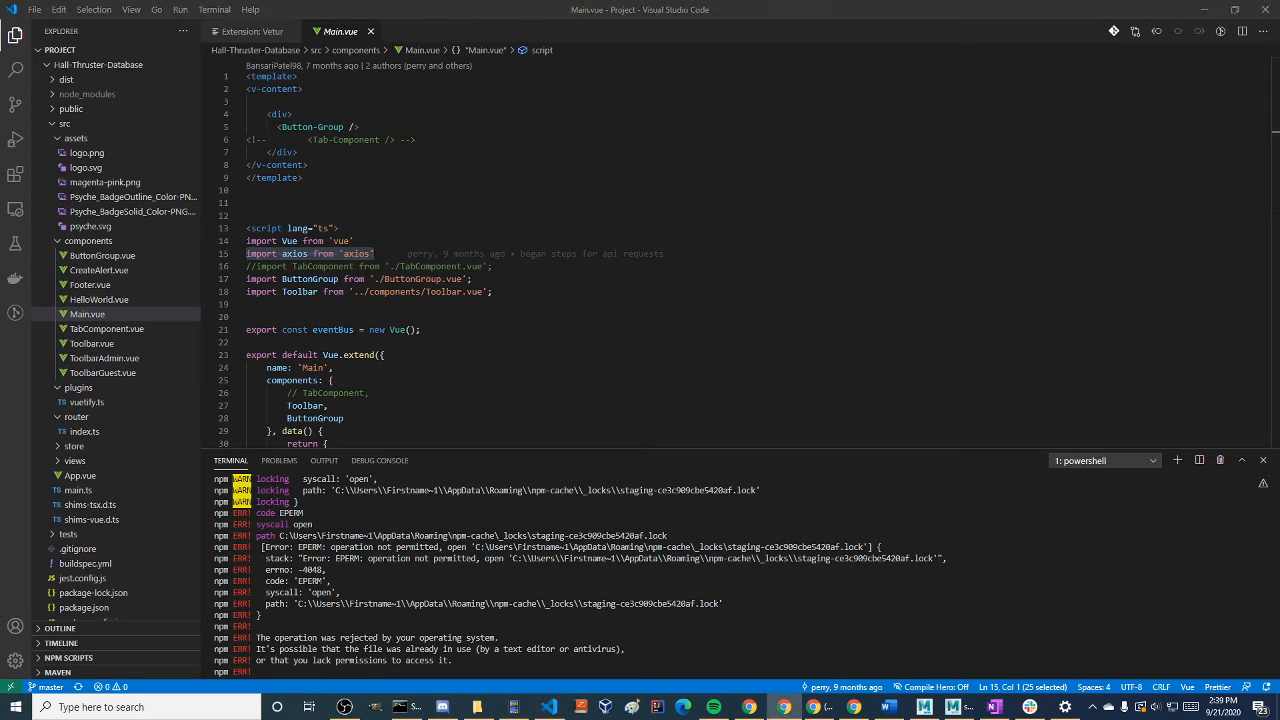
pyautogui.write('node')
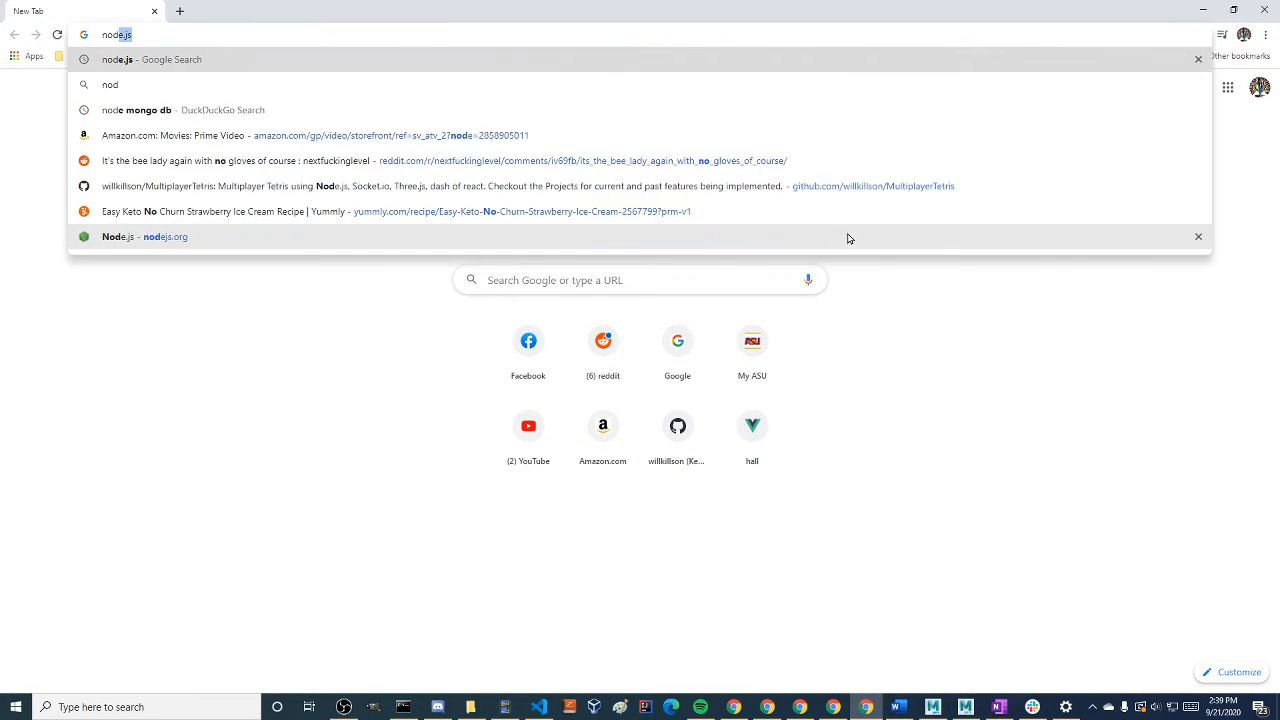
pyautogui.write(' pacakges')
pyautogui.press('Return')
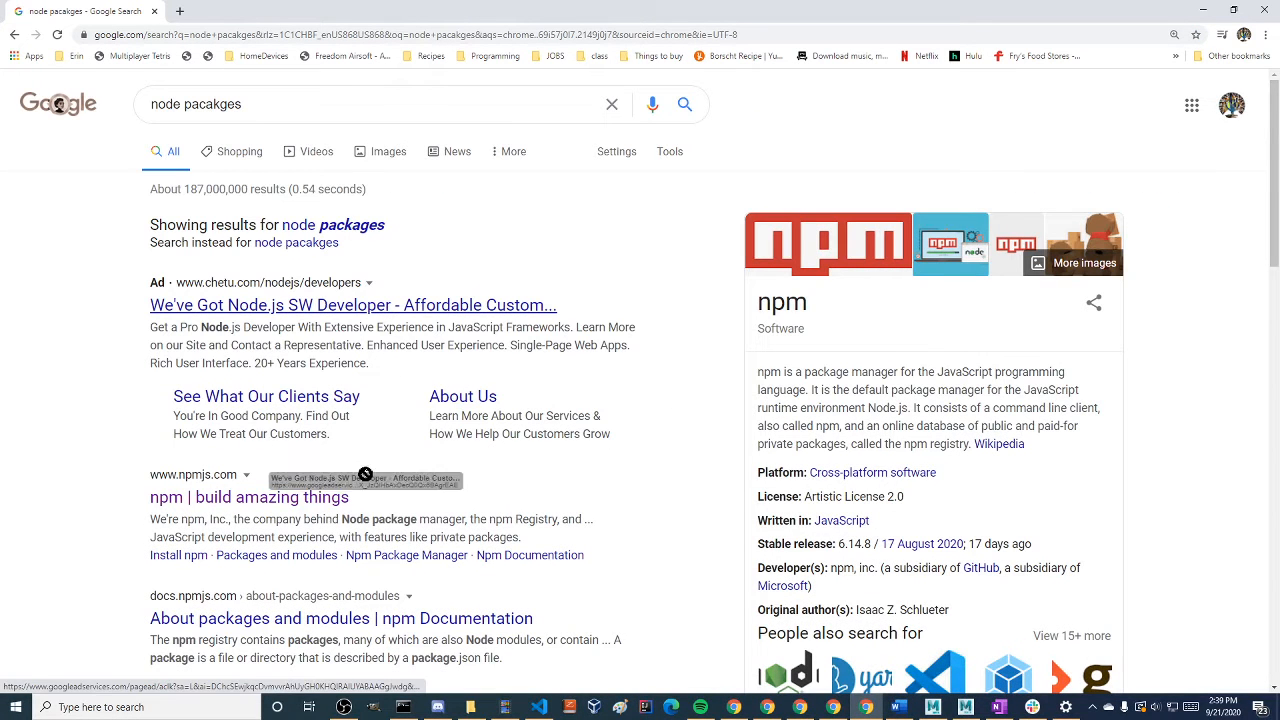
pyautogui.click(232, 500)
# Search npm for axios and open the page of the exactly matching package
pyautogui.click(340, 184)
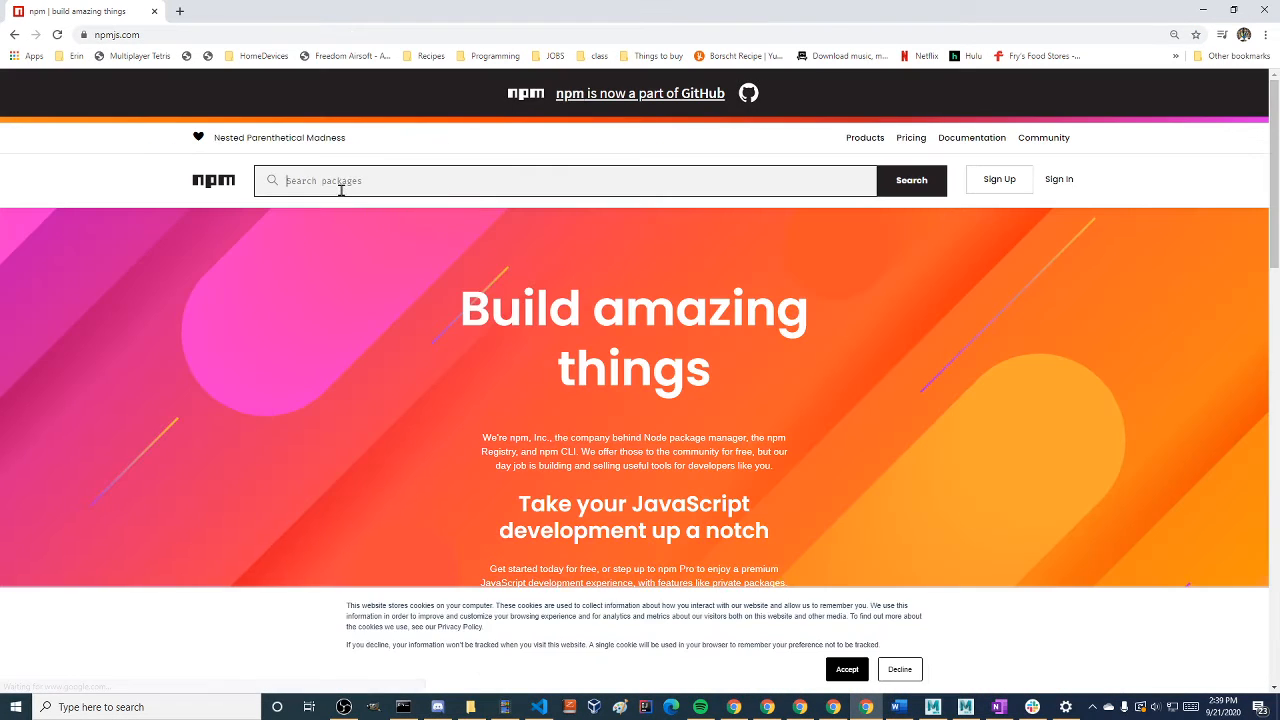
pyautogui.write('axios')
pyautogui.press('Return')
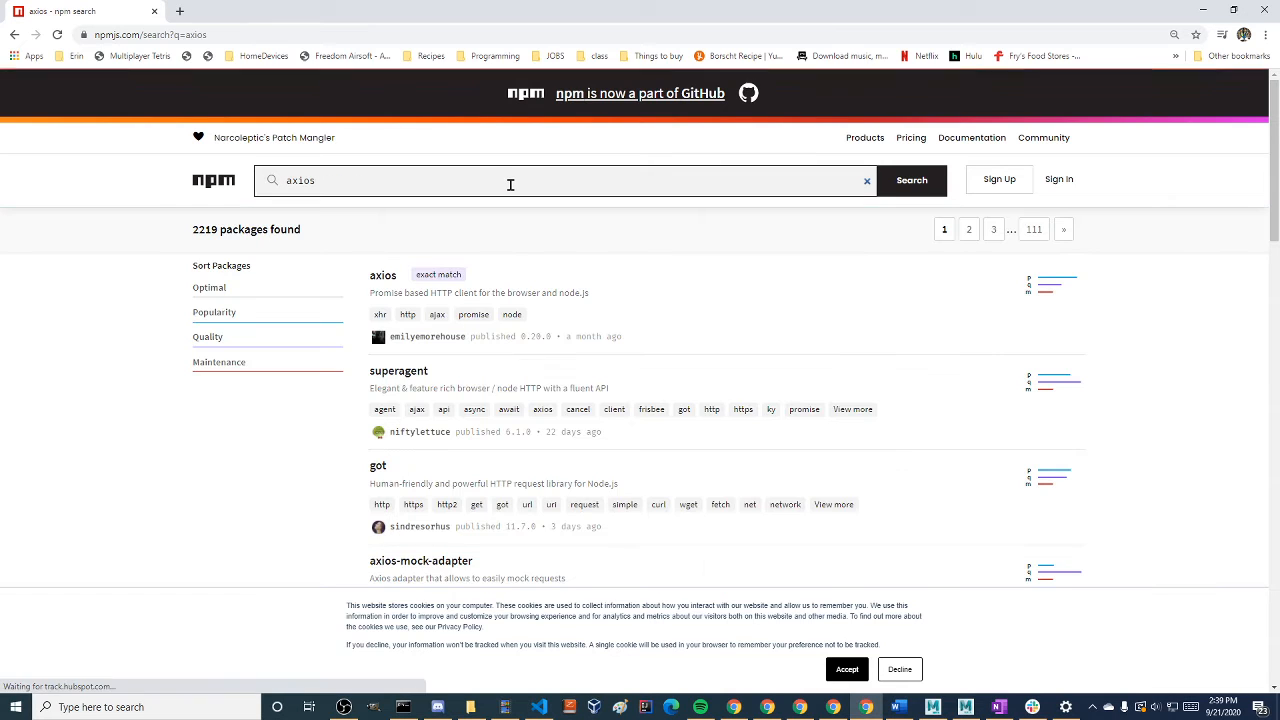
pyautogui.click(386, 276)
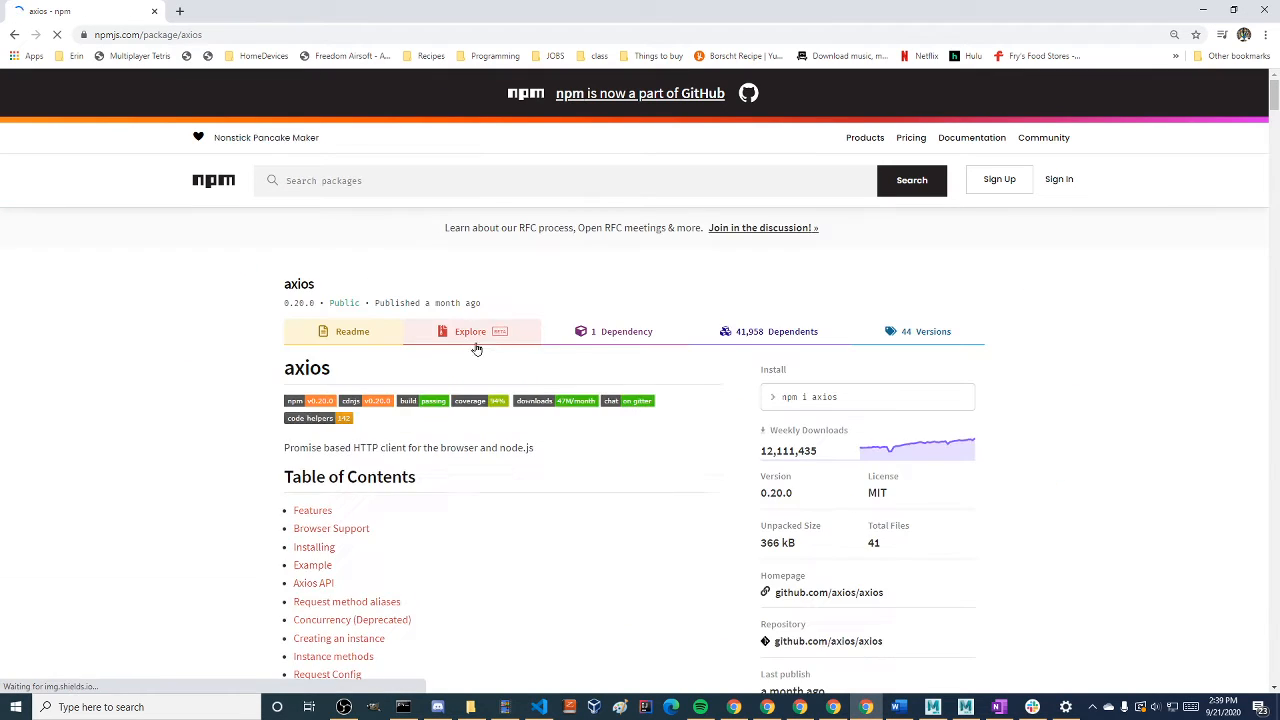
# Examine the axios readme's Example section, including how a GET request is performed
pyautogui.scroll(-15, 400, 355)
pyautogui.scroll(-5, 362, 352)
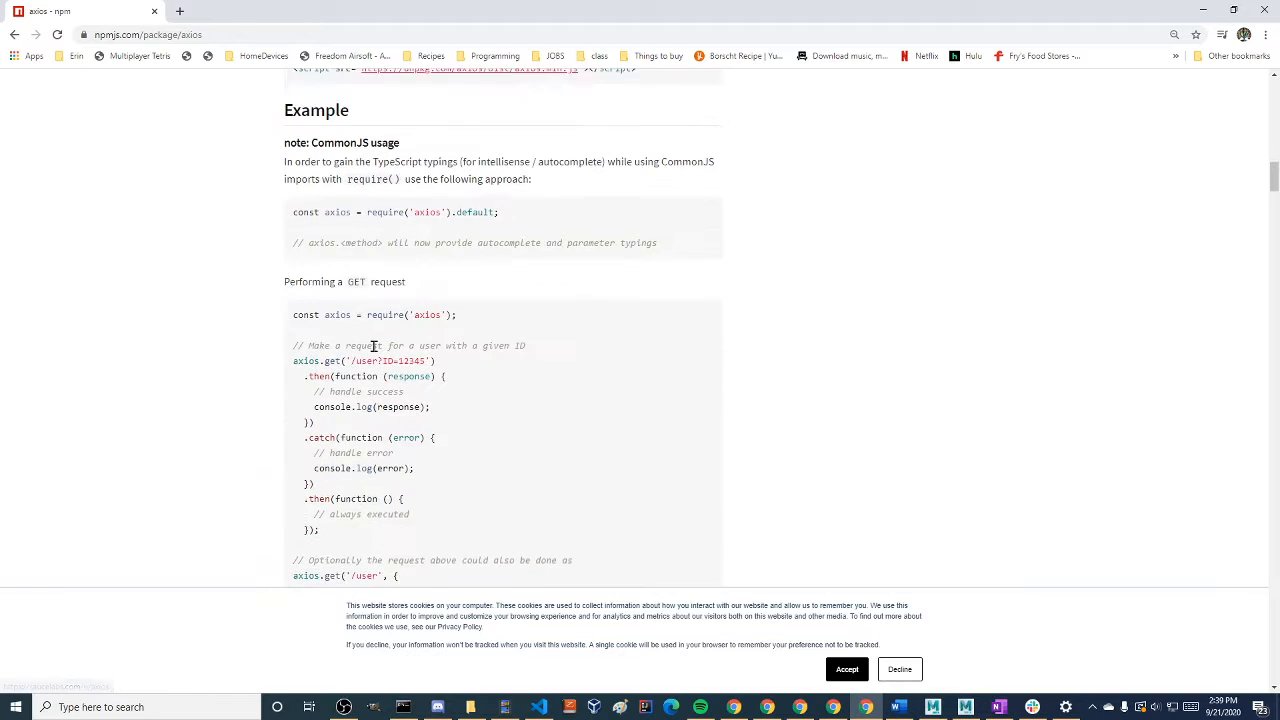
pyautogui.scroll(5, 371, 340)
pyautogui.scroll(-2, 176, 390)
pyautogui.scroll(-6, 176, 390)
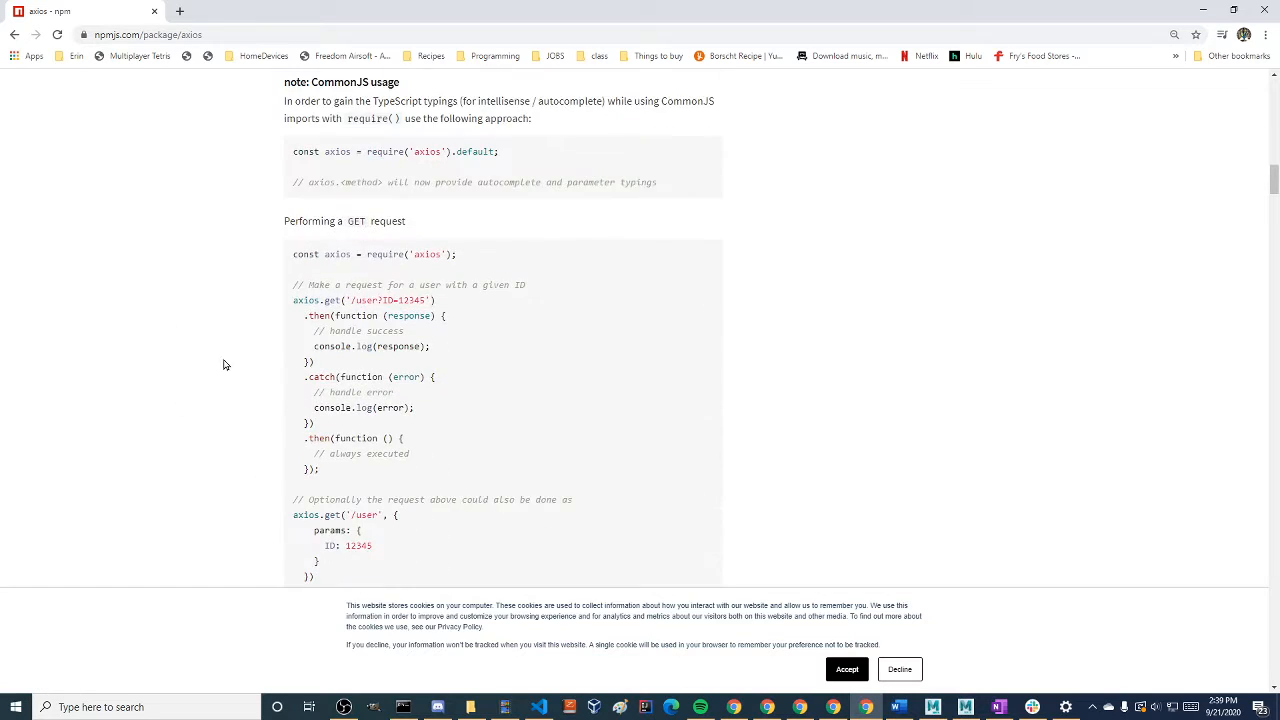
# Examine the GET and POST request examples, the instance methods and the Request Config section in the axios readme
pyautogui.scroll(2, 246, 351)
pyautogui.scroll(-1, 254, 354)
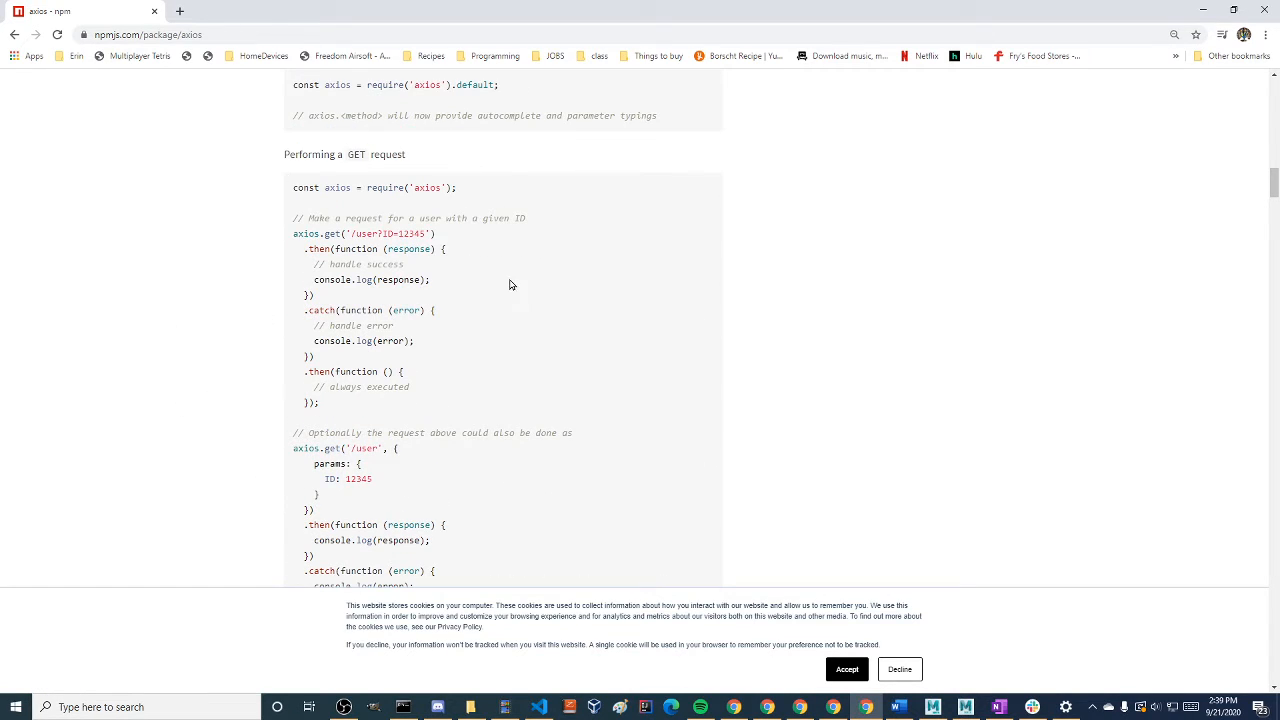
pyautogui.scroll(-8, 334, 366)
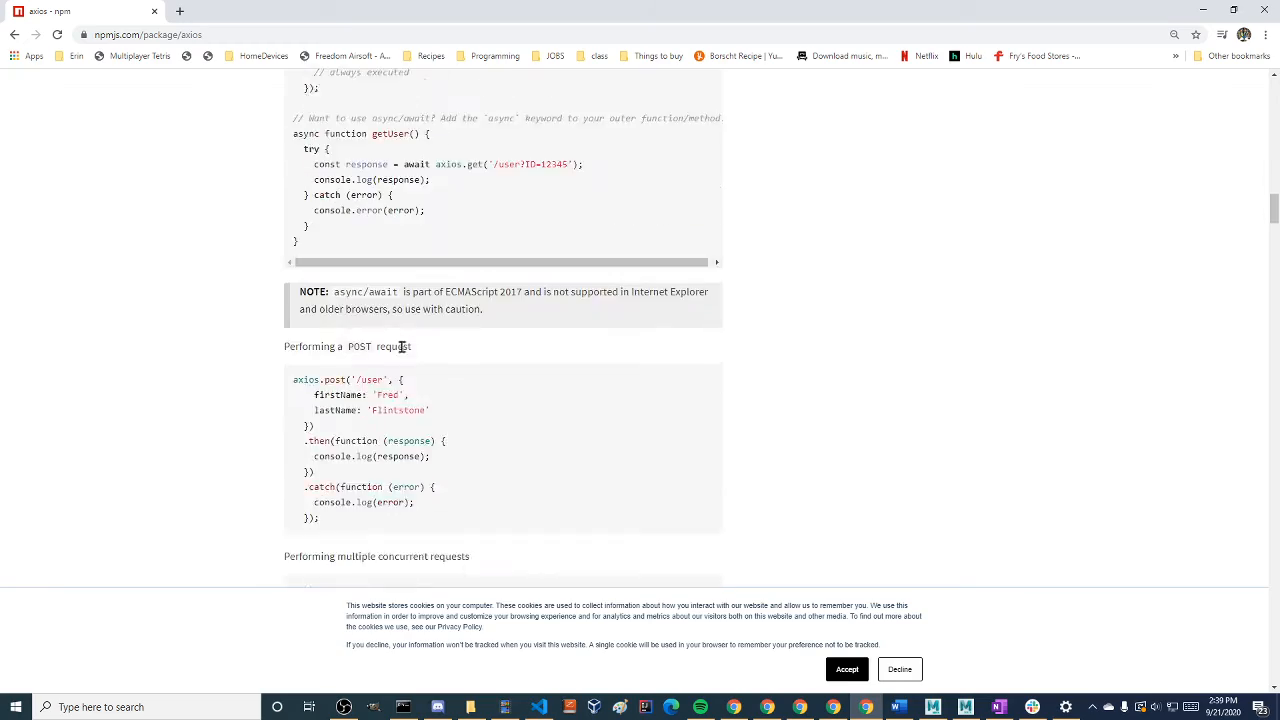
pyautogui.scroll(-18, 280, 378)
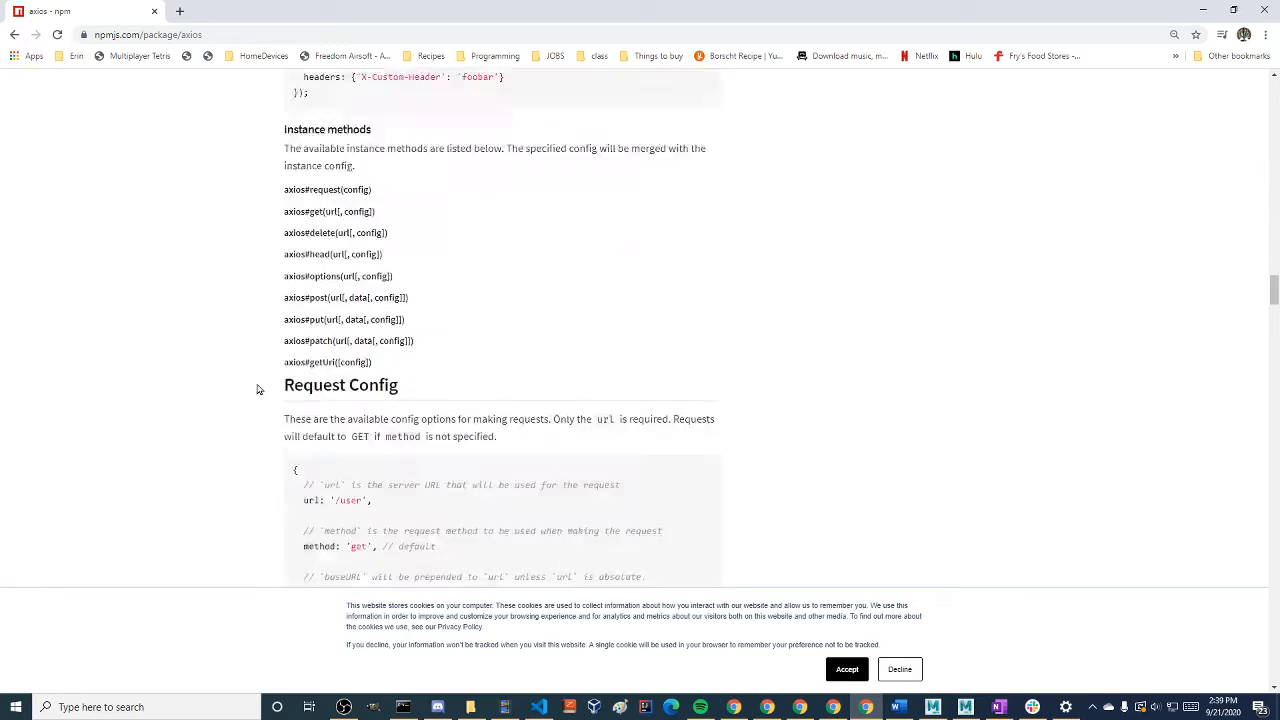
pyautogui.scroll(-6, 250, 390)
pyautogui.scroll(20, 236, 398)
# Shrink the browser window, return to the npm home page and search for "file directory" packages
pyautogui.moveTo(294, 16); pyautogui.dragTo(510, 138)
pyautogui.click(289, 313)
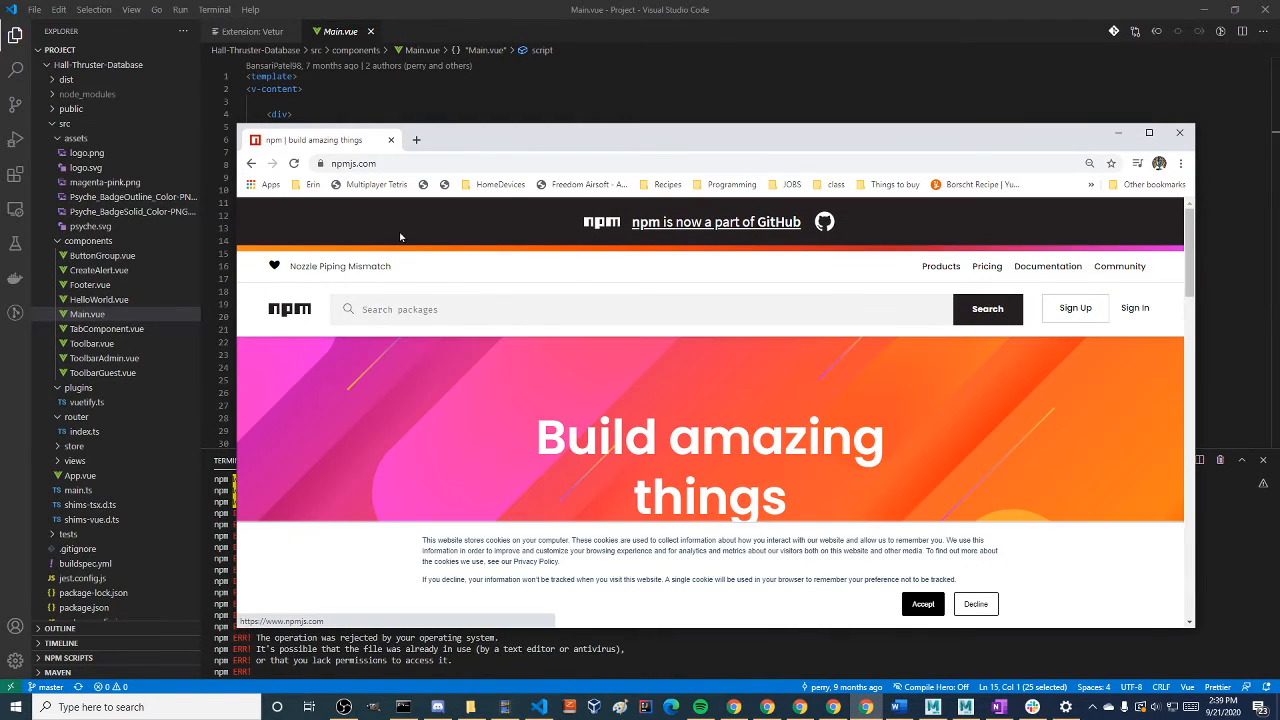
pyautogui.click(371, 314)
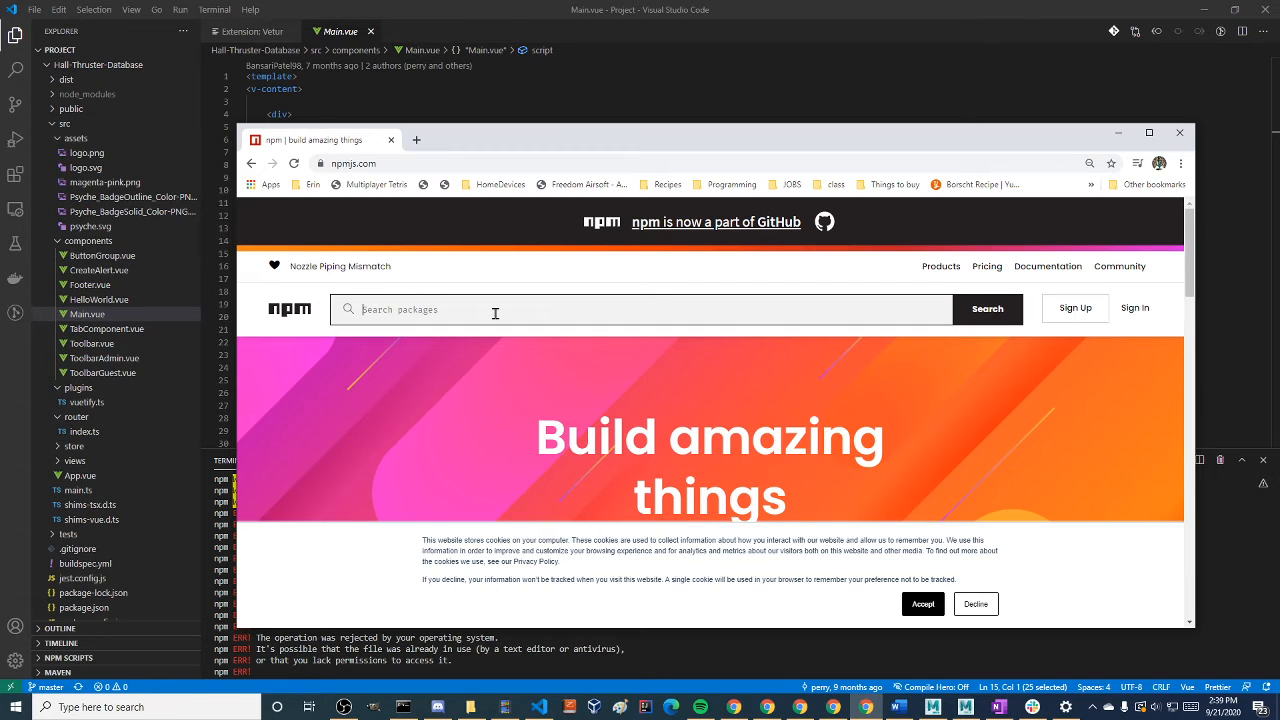
pyautogui.write('file director')
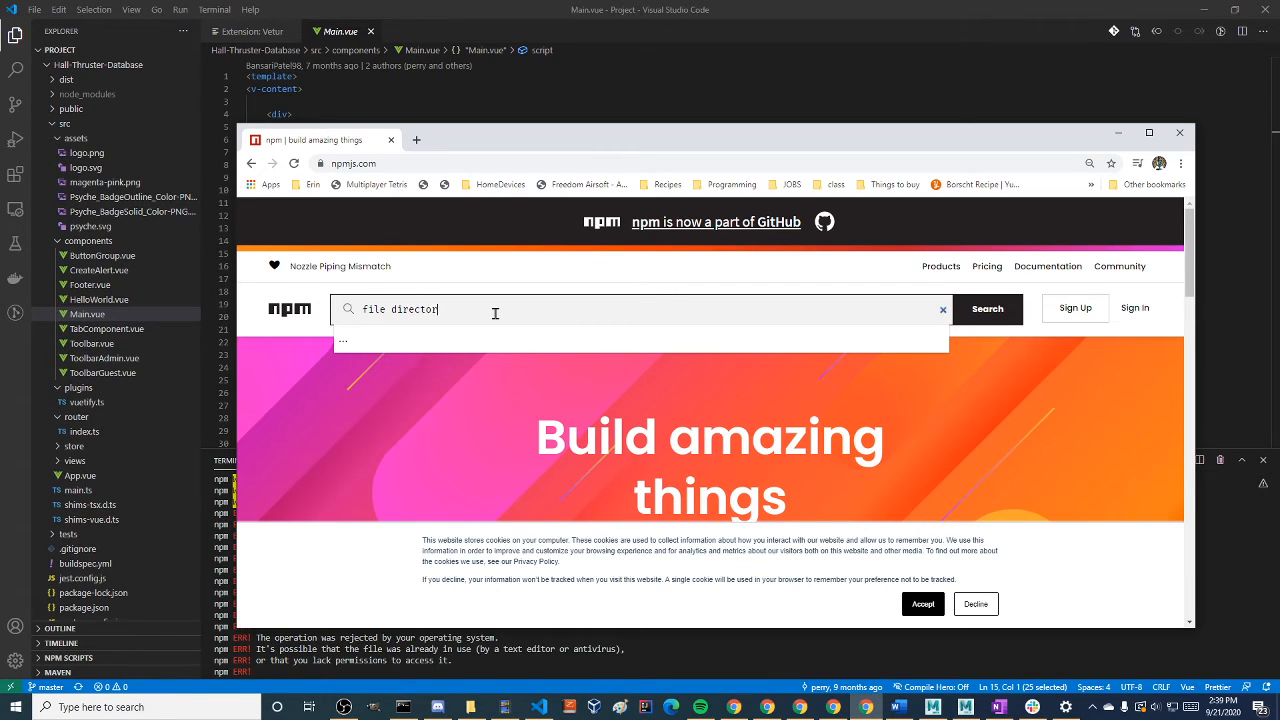
pyautogui.write('y')
pyautogui.press('Return')
pyautogui.scroll(-1, 467, 397)
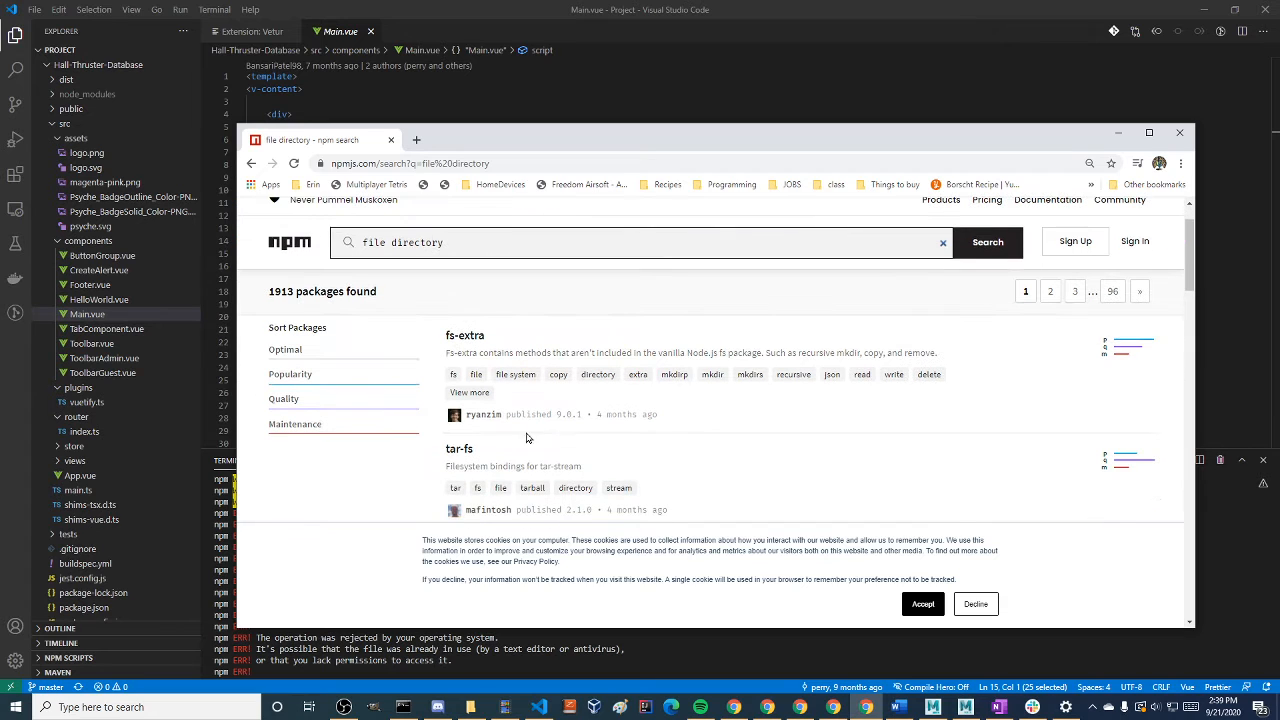
# Highlight the fs-extra description in the results, open that package's page and maximize the browser window
pyautogui.moveTo(503, 353); pyautogui.dragTo(957, 361)
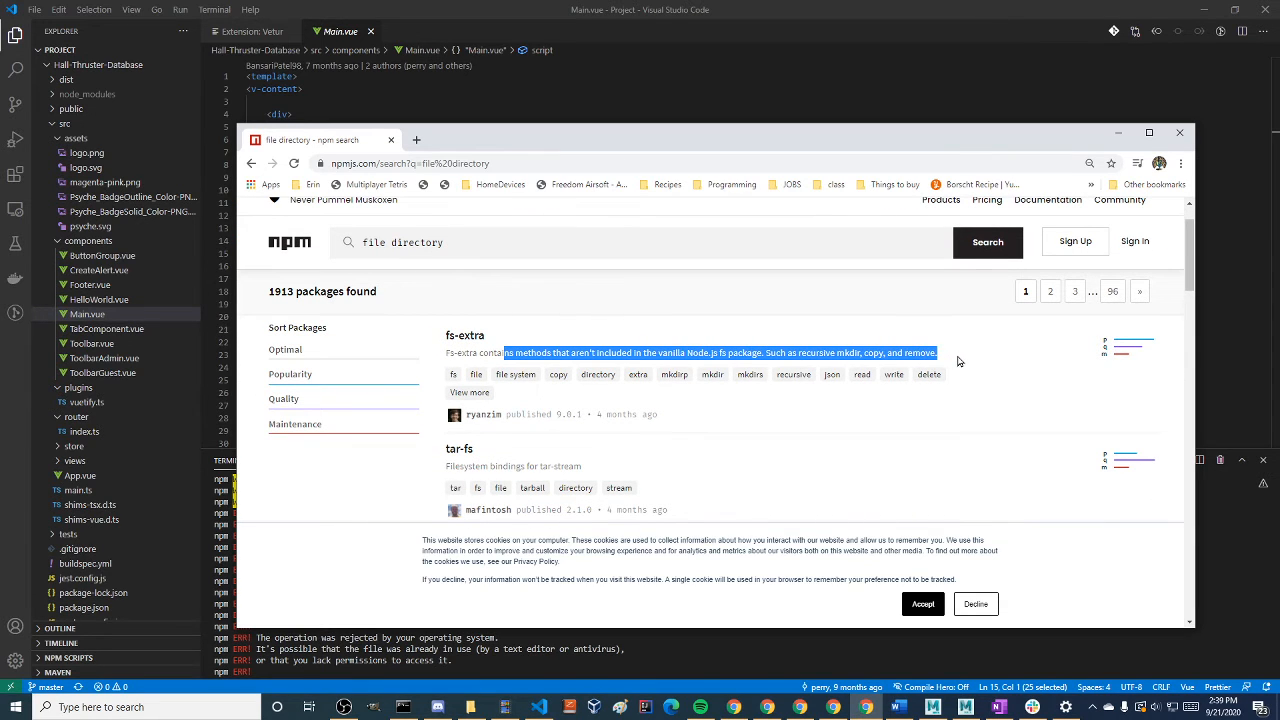
pyautogui.click(848, 354)
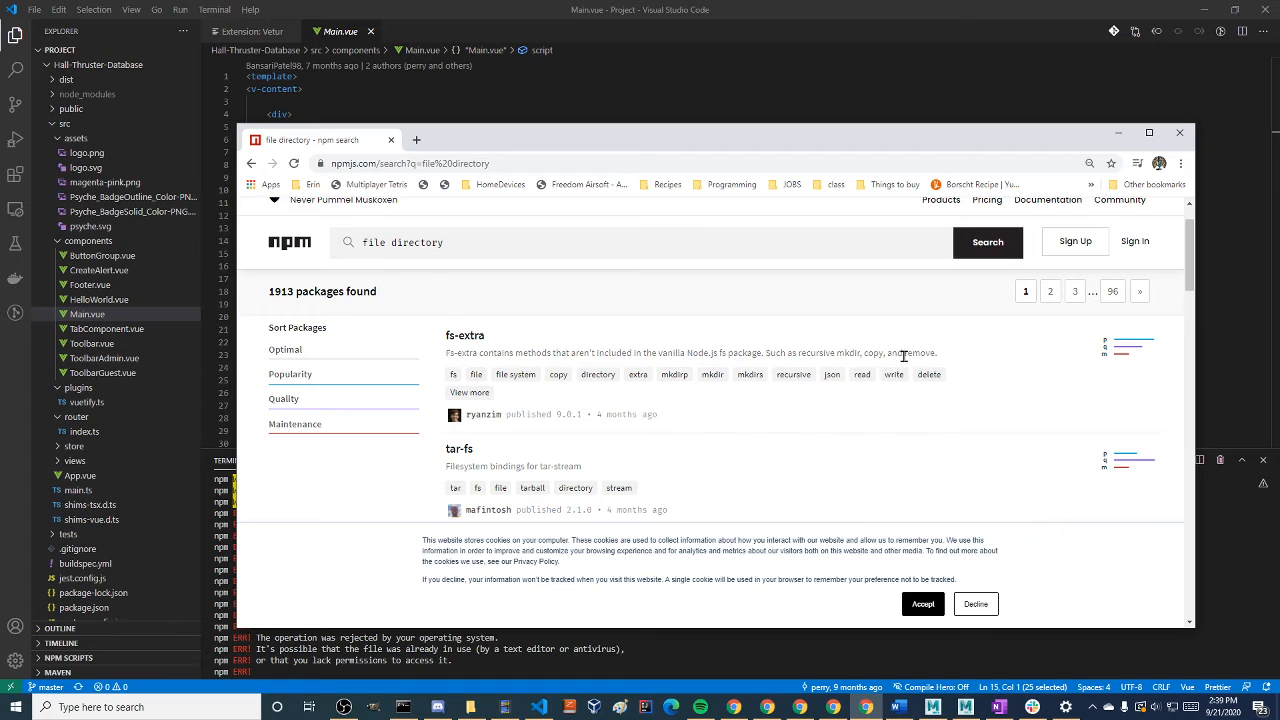
pyautogui.click(469, 338)
pyautogui.doubleClick(650, 141)
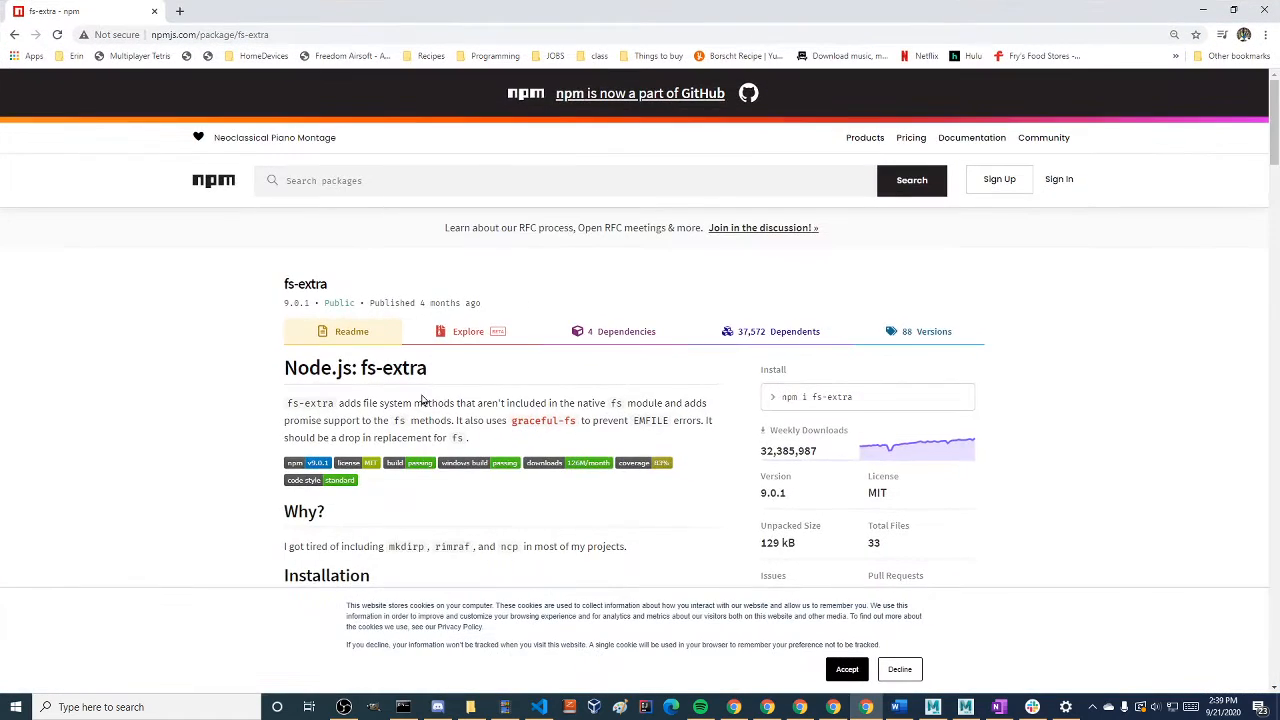
# Examine the fs-extra readme's usage examples, and restore the browser to a smaller window over the editor
pyautogui.scroll(-15, 449, 437)
pyautogui.scroll(5, 514, 486)
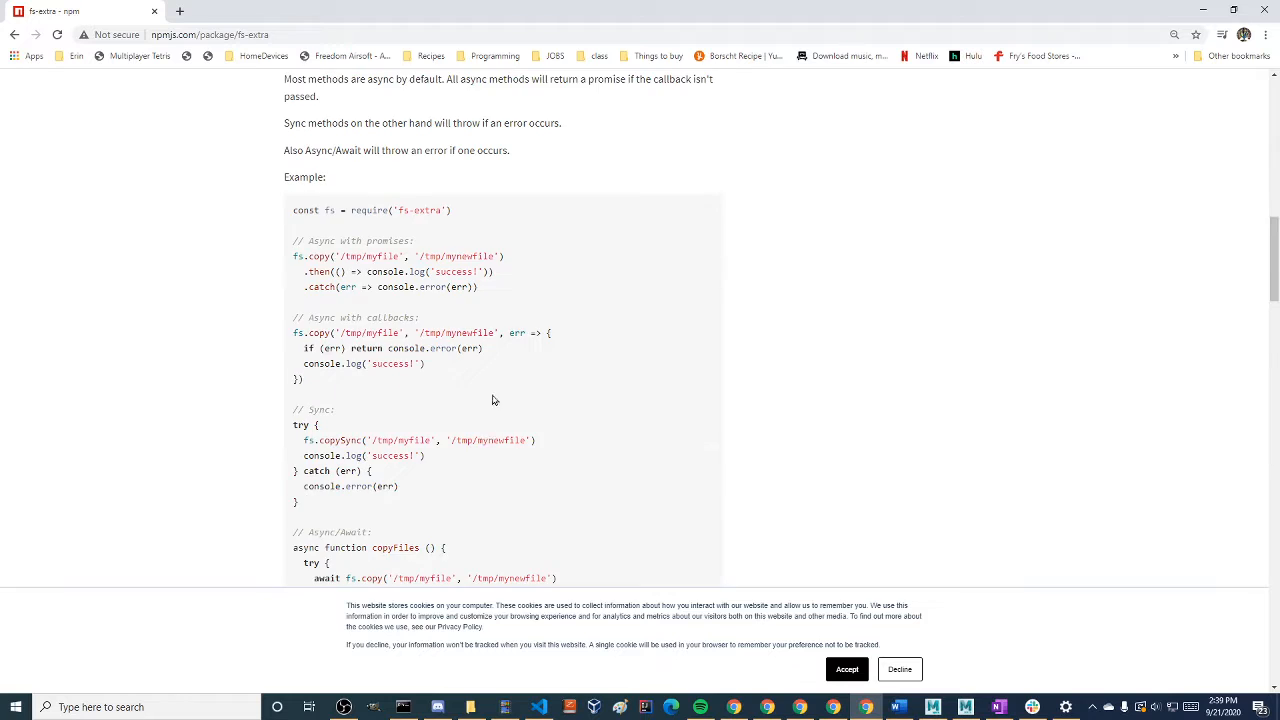
pyautogui.scroll(11, 492, 400)
pyautogui.moveTo(350, 11); pyautogui.dragTo(550, 90)
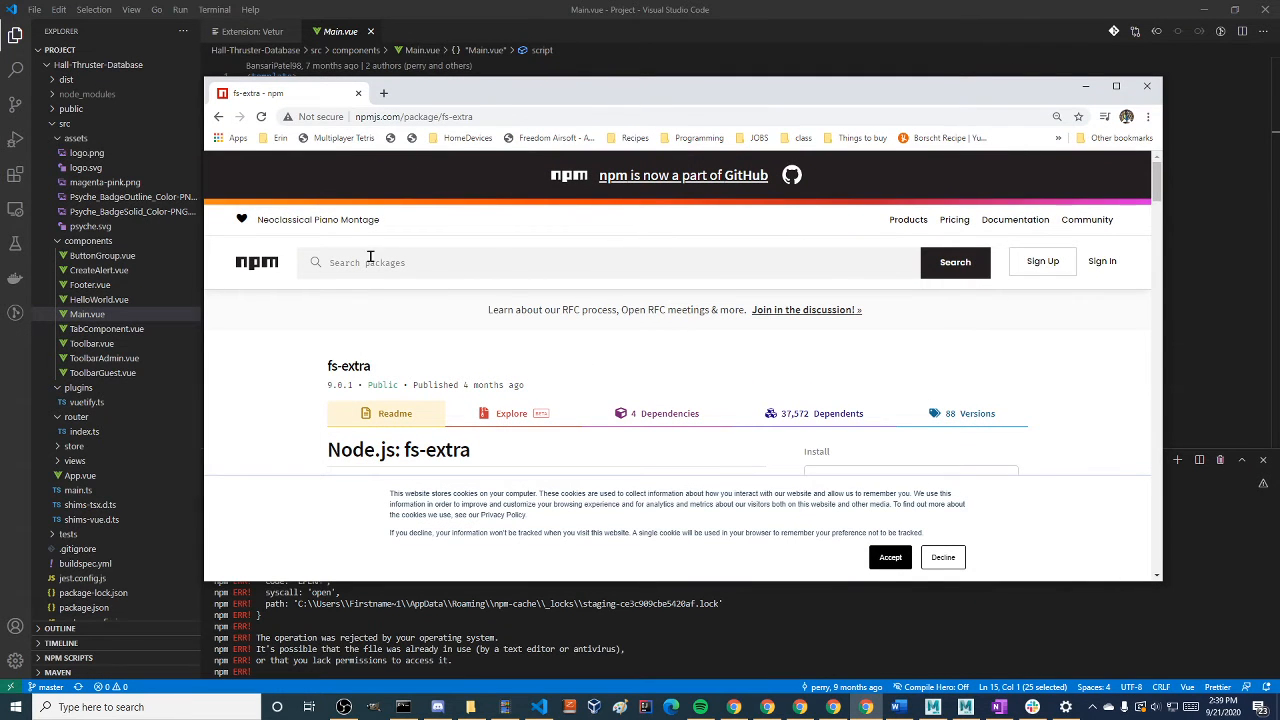
# Switch to the Command Prompt running the package installation, place it over VS Code and widen its window
pyautogui.click(445, 6)
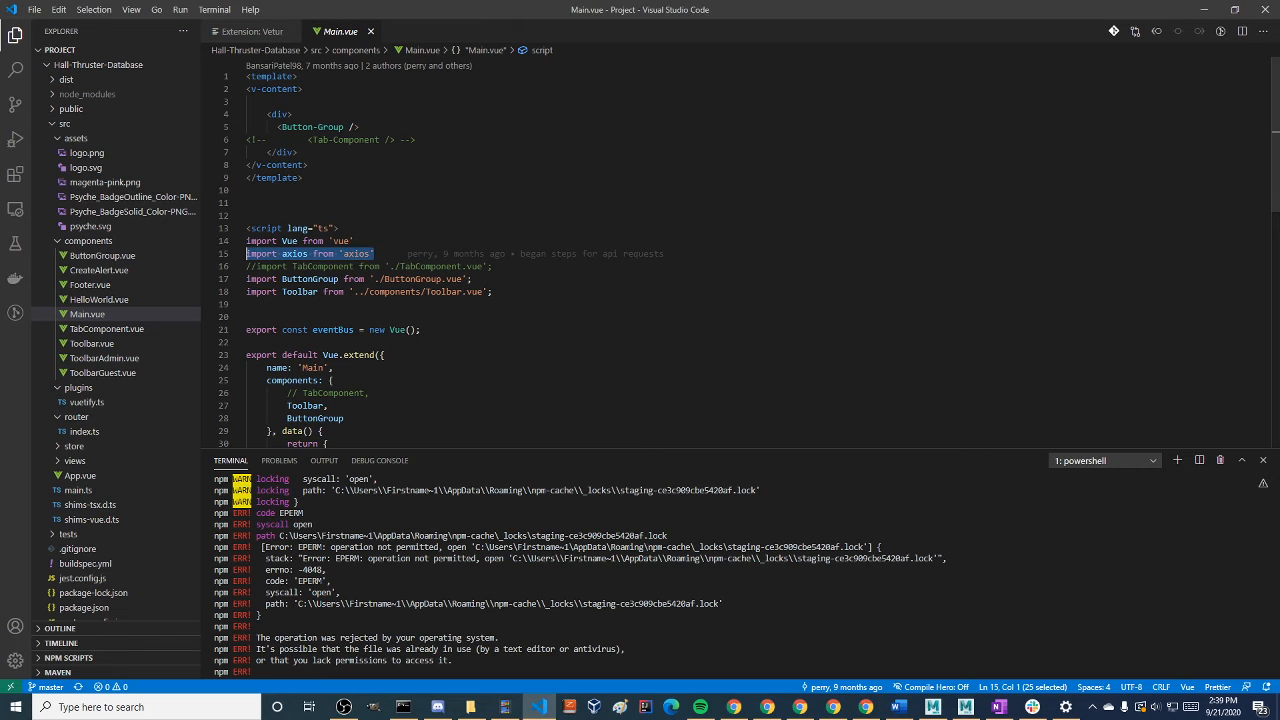
pyautogui.hotkey('alt', 'Tab')
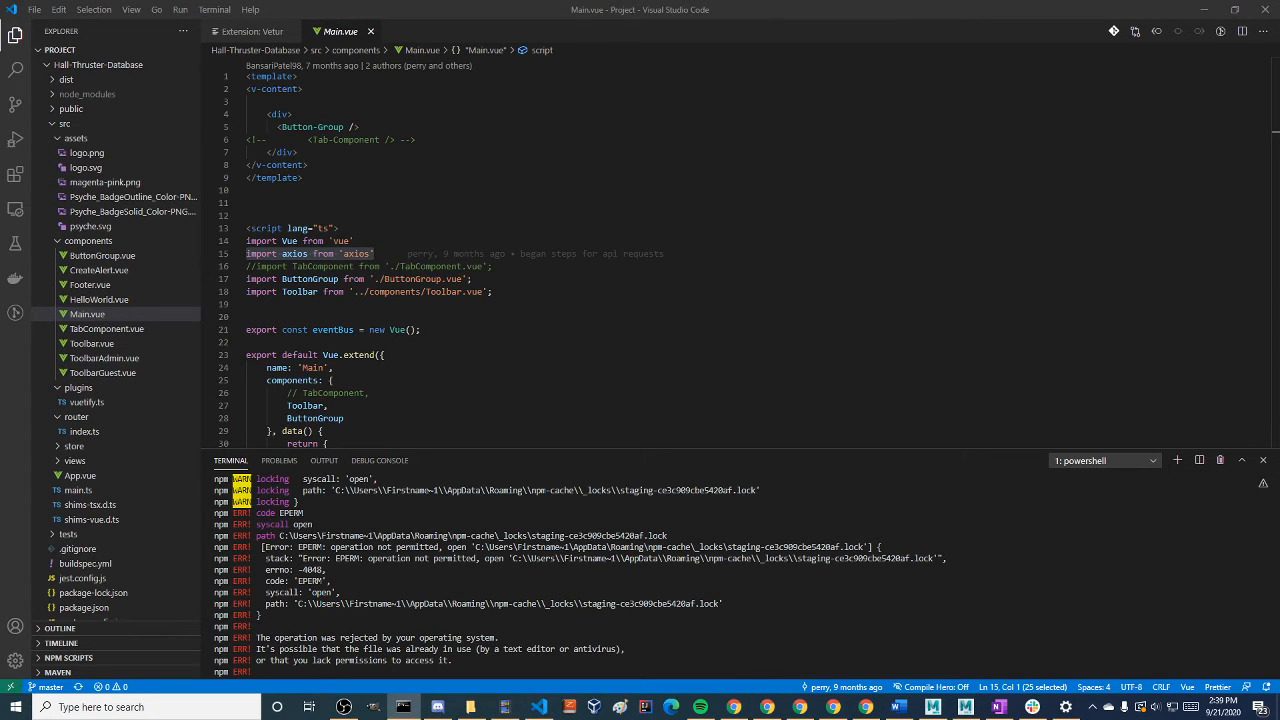
pyautogui.moveTo(1279, 164); pyautogui.dragTo(809, 188)
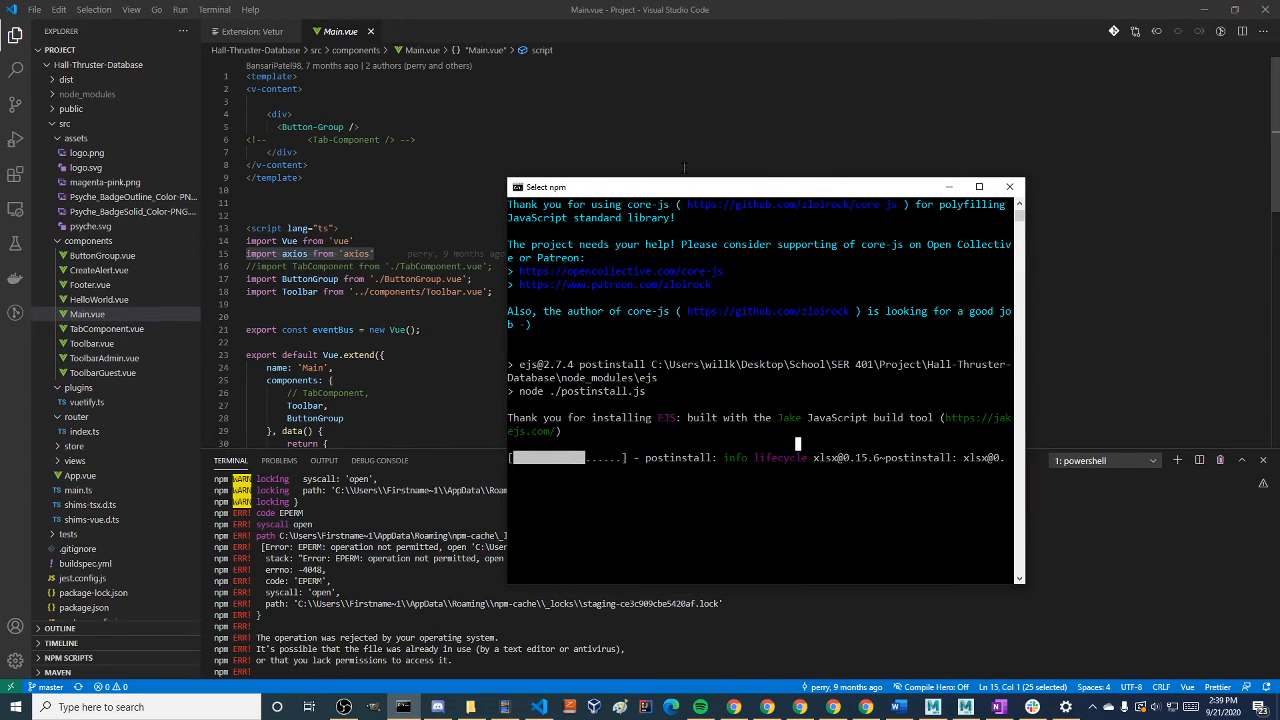
pyautogui.moveTo(1024, 371); pyautogui.dragTo(1144, 369)
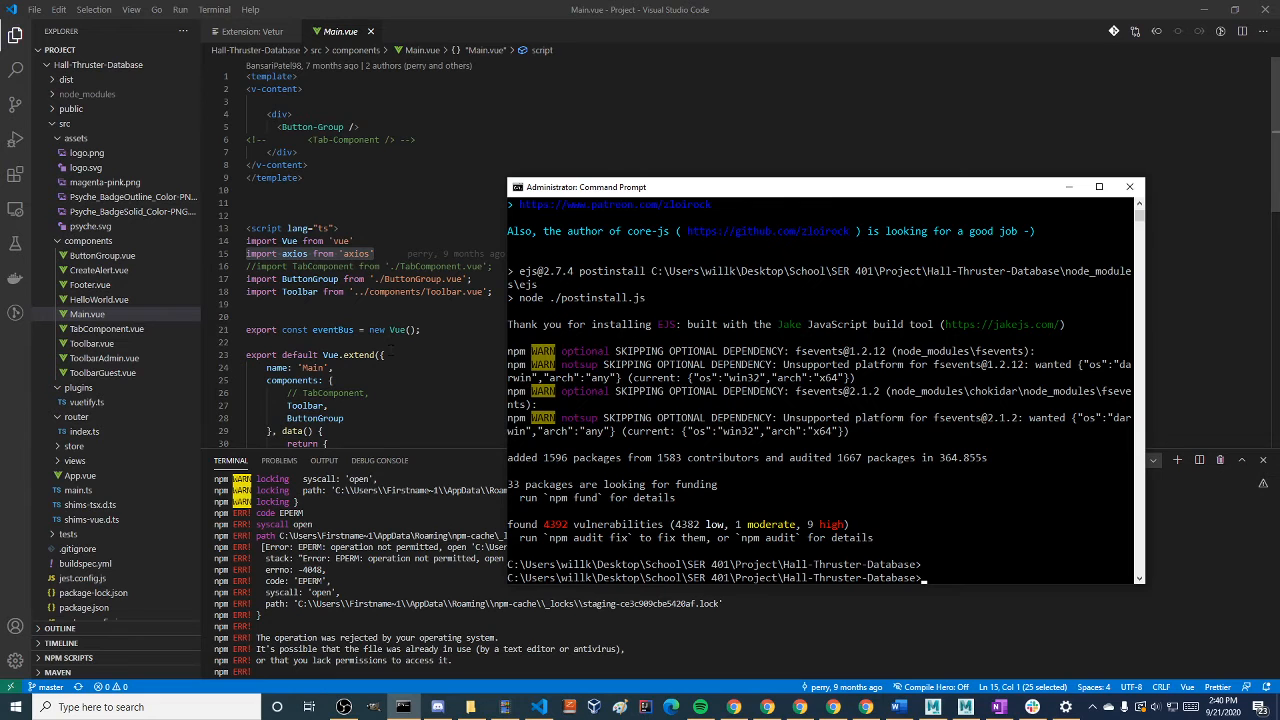
# Switch to the Hall-Thruster-Database GitHub page and highlight the npm install and npm run serve commands in the README
pyautogui.hotkey('alt', 'Tab')
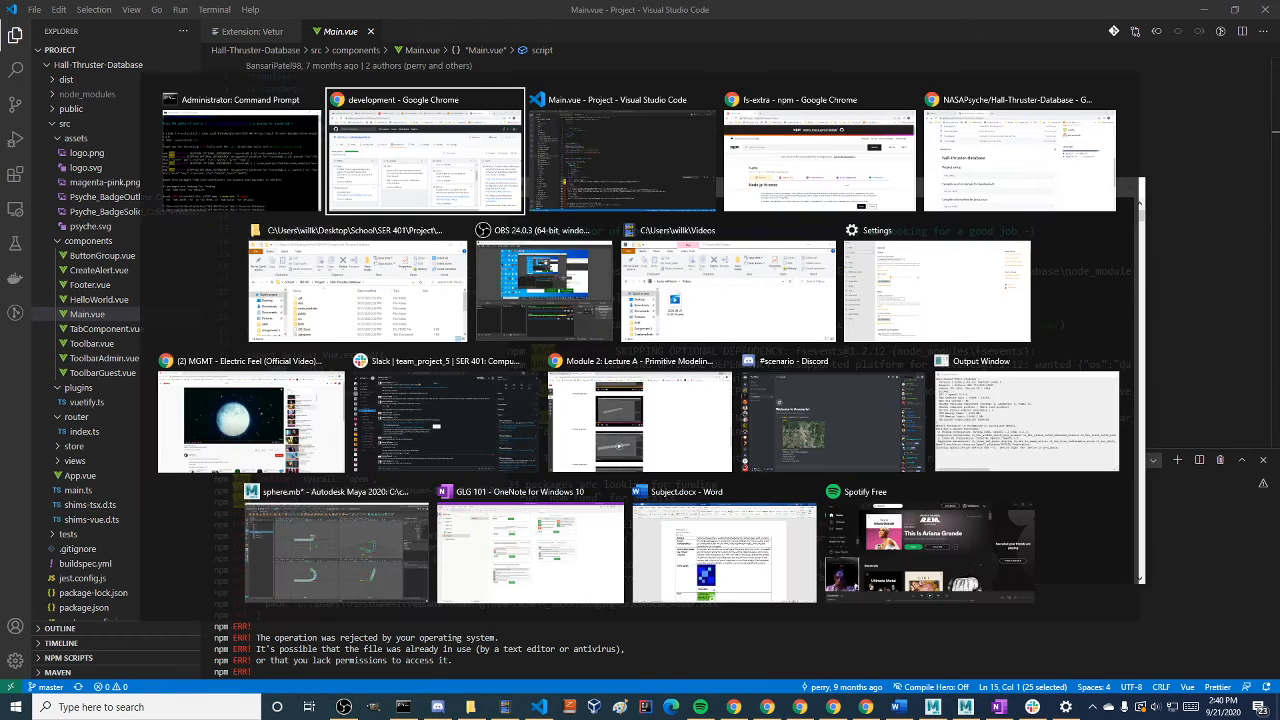
pyautogui.hotkey('alt', 'Tab')
pyautogui.hotkey('alt', 'Tab')
pyautogui.hotkey('alt', 'Tab')
pyautogui.moveTo(737, 473); pyautogui.dragTo(717, 474)
pyautogui.moveTo(735, 404); pyautogui.dragTo(655, 401)
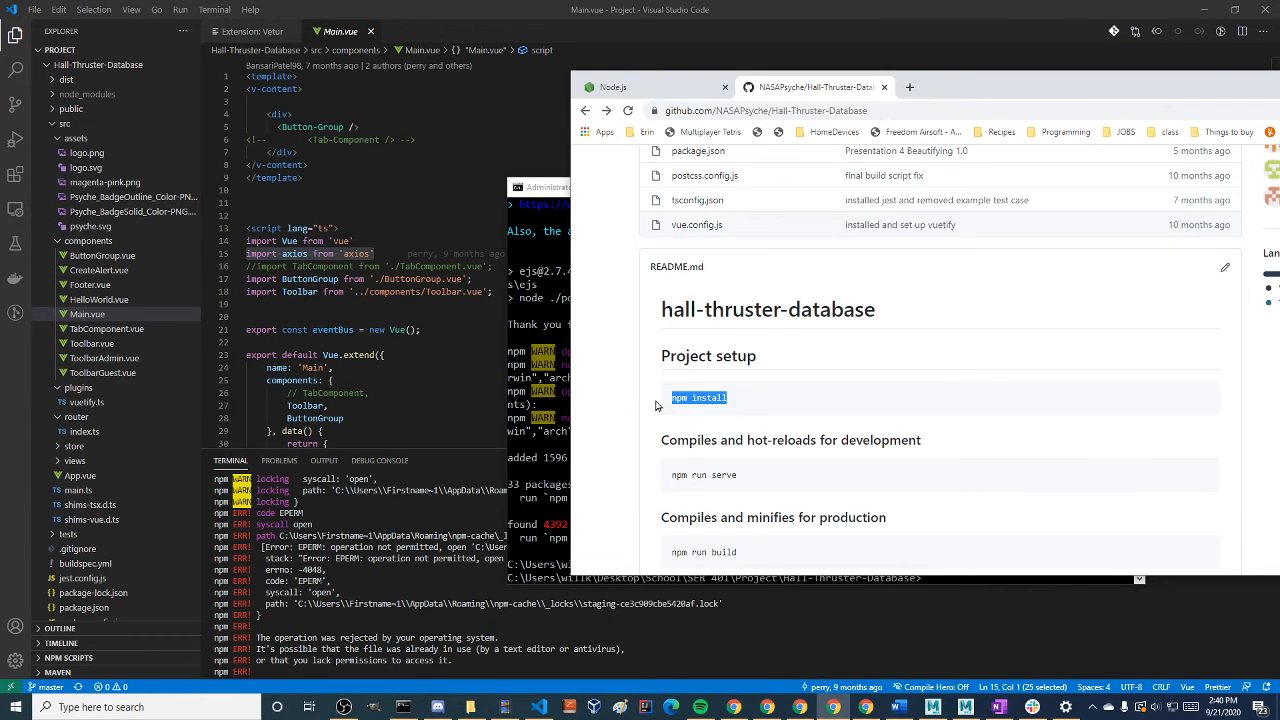
pyautogui.moveTo(806, 474); pyautogui.dragTo(660, 472)
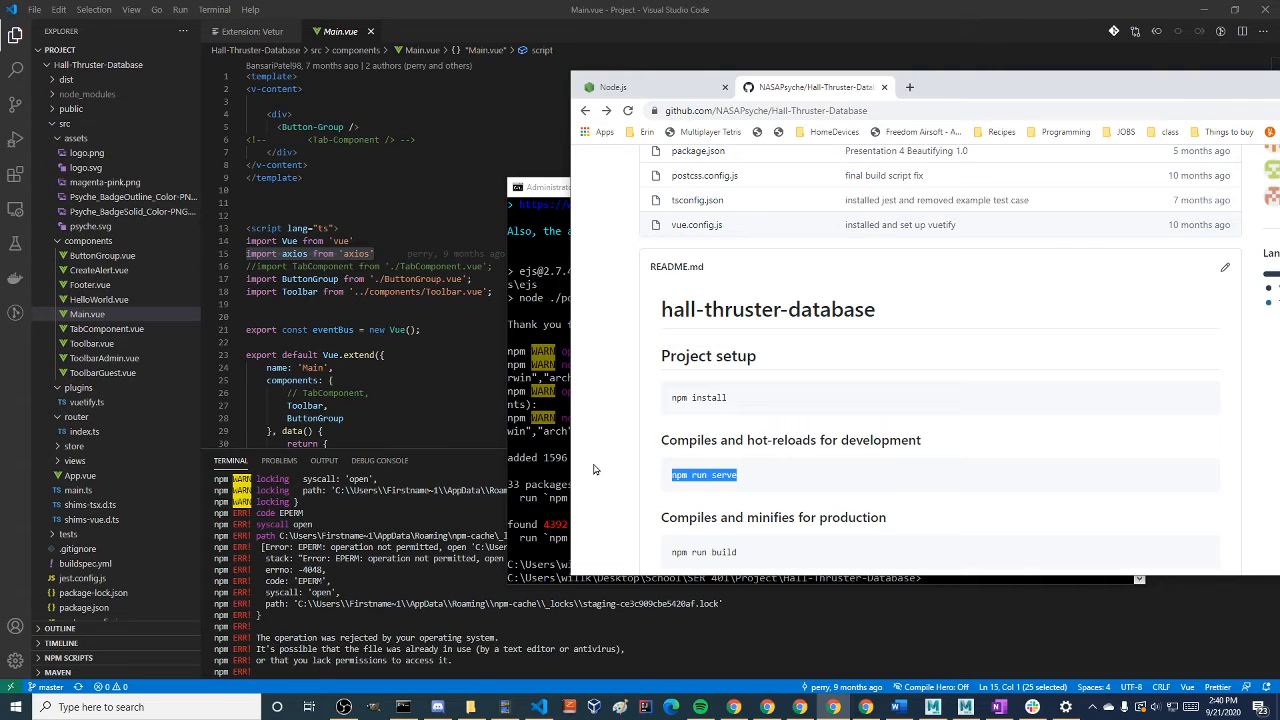
# Place the Command Prompt beside the README and highlight part of the "Compiles and hot-reloads for development" heading
pyautogui.moveTo(568, 184); pyautogui.dragTo(47, 57)
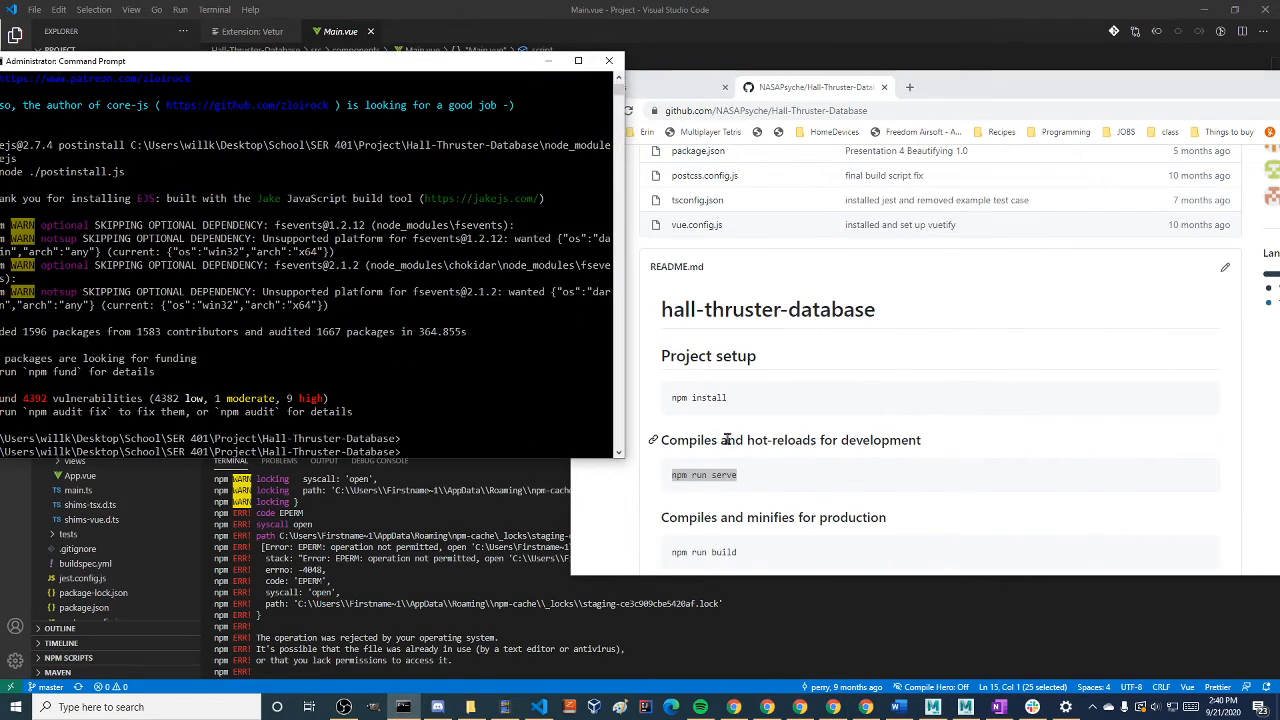
pyautogui.moveTo(724, 440); pyautogui.dragTo(888, 437)
pyautogui.click(824, 487)
pyautogui.click(322, 371)
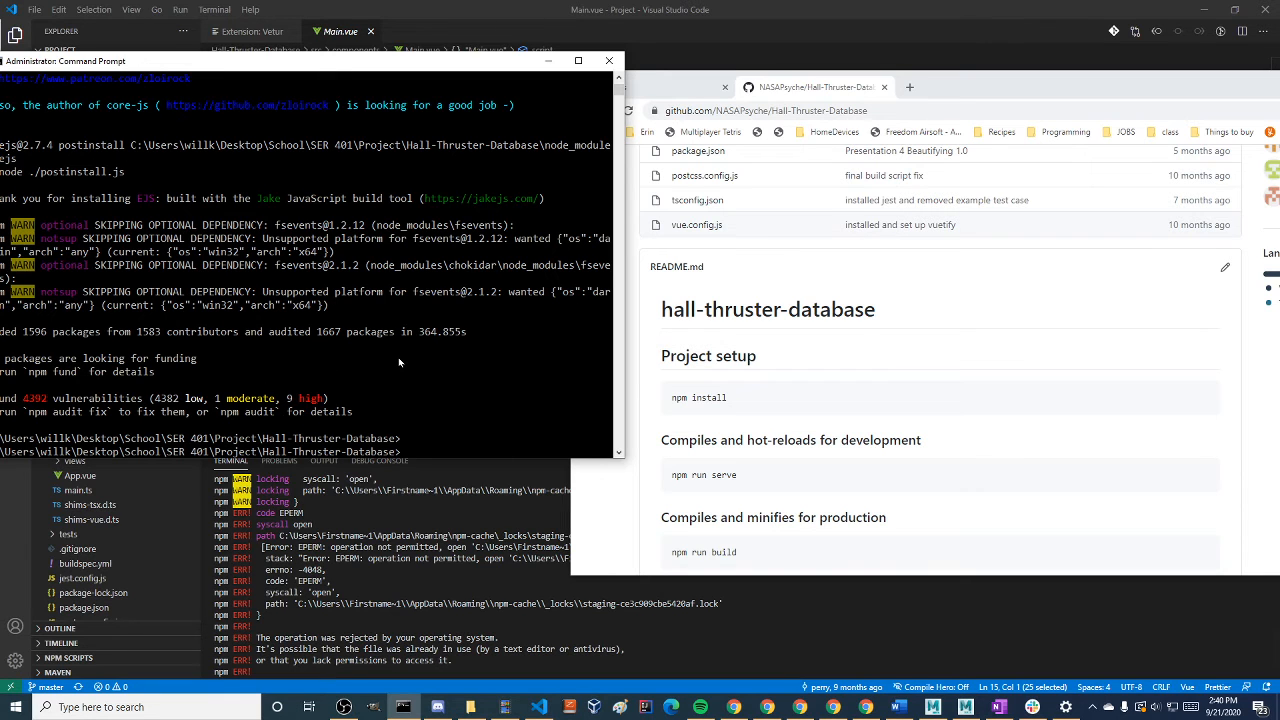
# Reposition the Command Prompt and run npm run serve in the Hall-Thruster-Database folder
pyautogui.moveTo(126, 60); pyautogui.dragTo(546, 263)
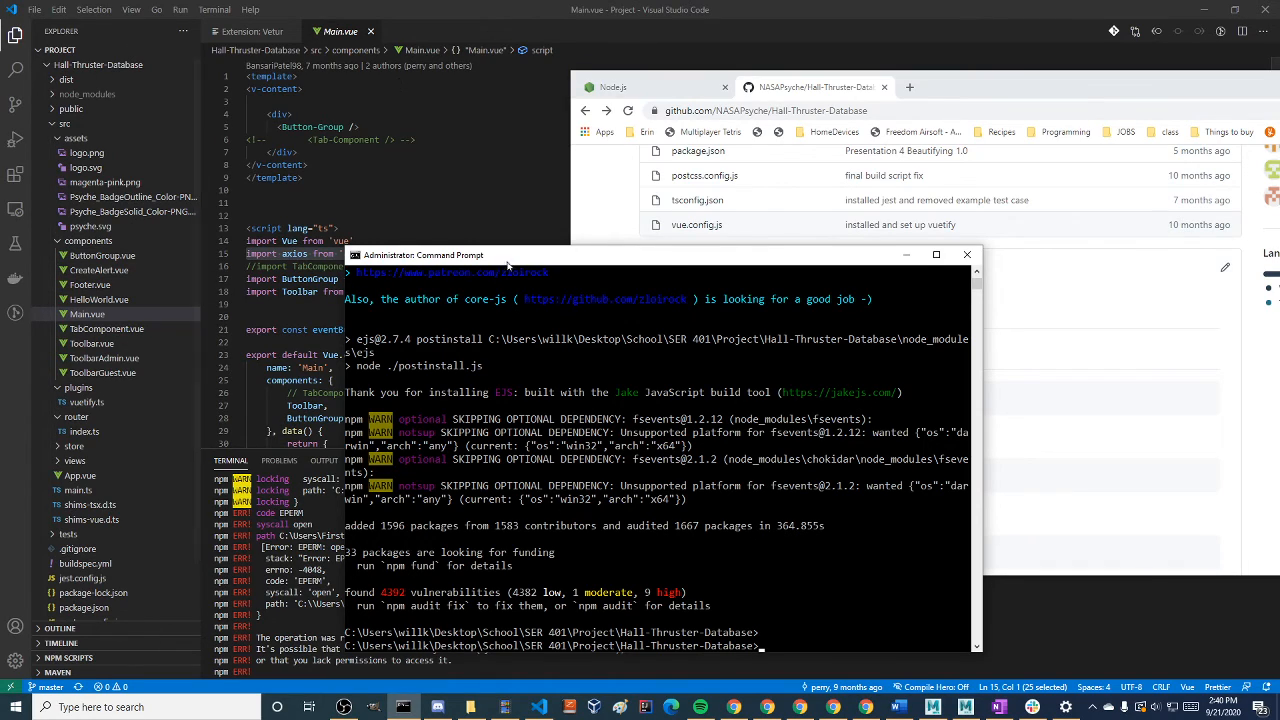
pyautogui.moveTo(512, 256); pyautogui.dragTo(353, 57)
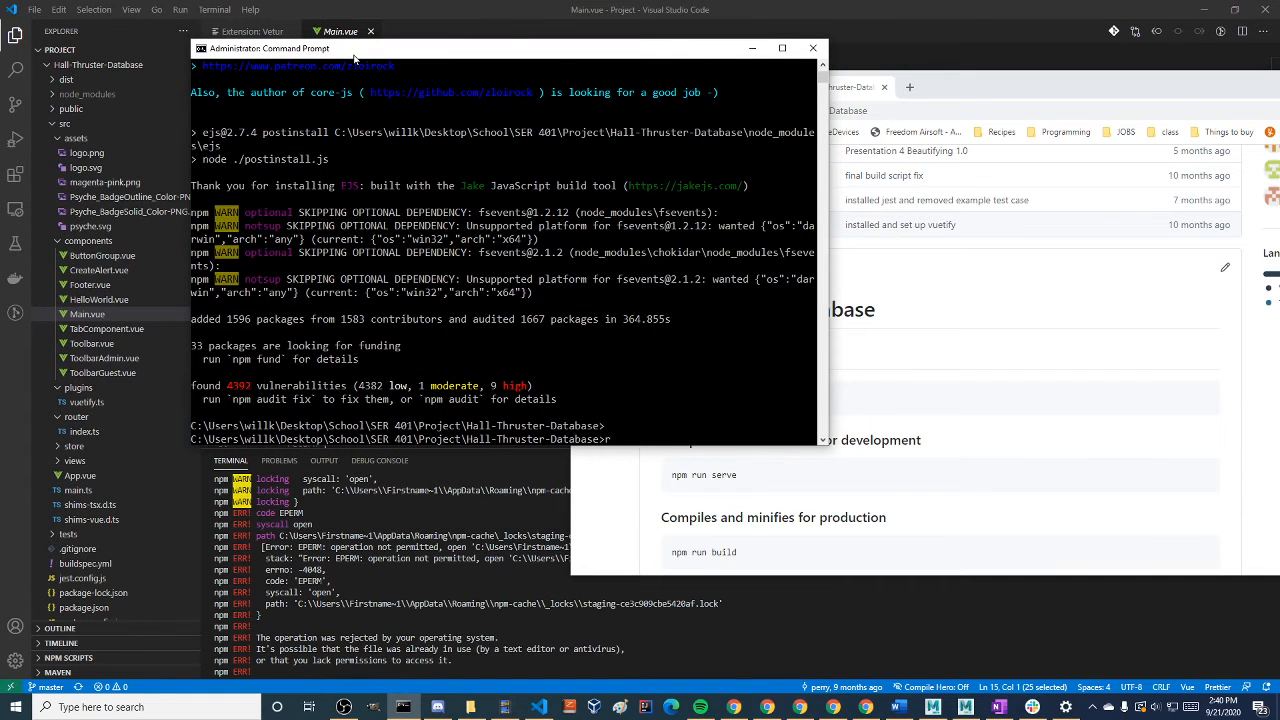
pyautogui.write('npm run serve')
pyautogui.press('Return')
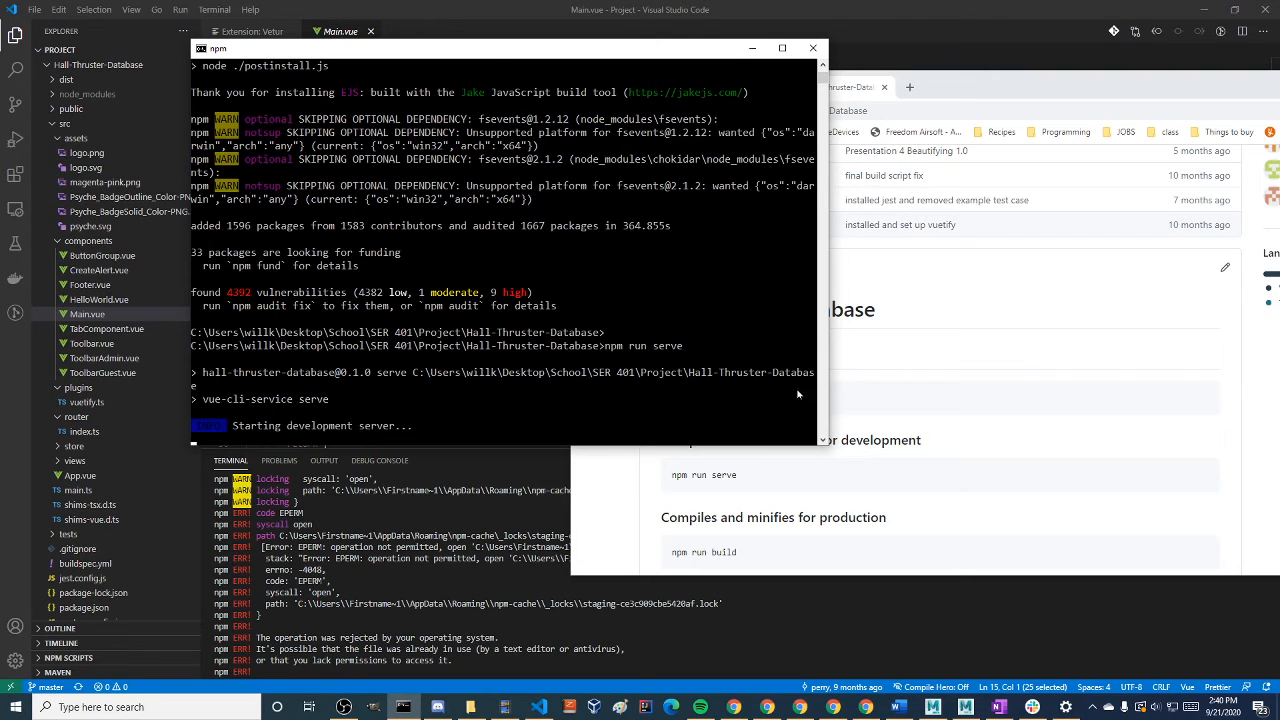
# Review the README's npm commands and the serve script in package.json, checking the server's build progress in the Command Prompt
pyautogui.click(958, 400)
pyautogui.scroll(-1, 958, 400)
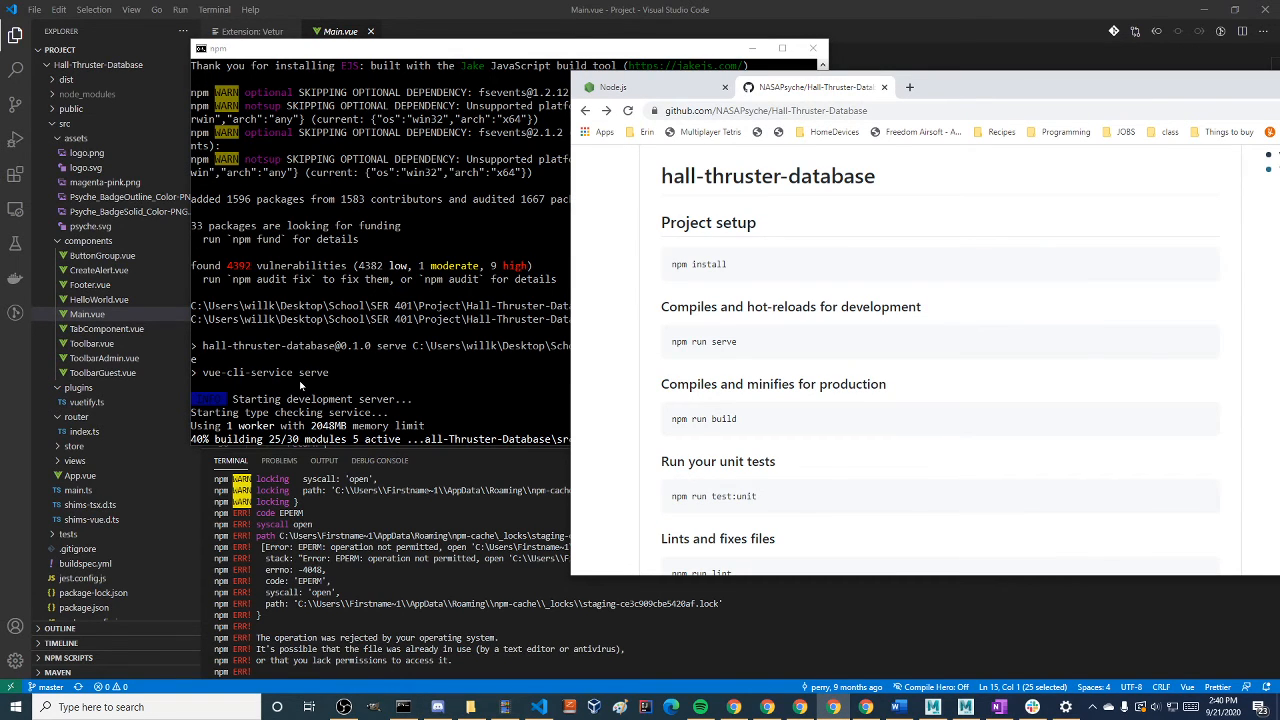
pyautogui.scroll(1, 382, 301)
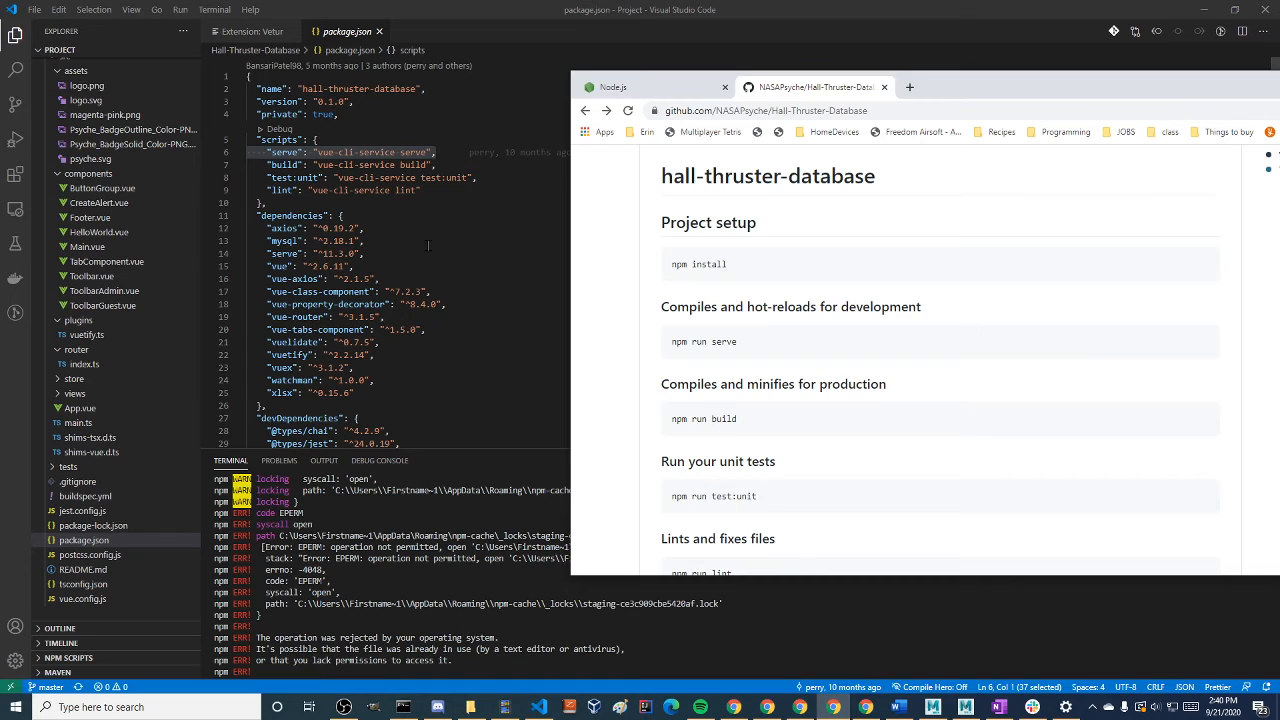
pyautogui.hotkey('alt', 'Tab')
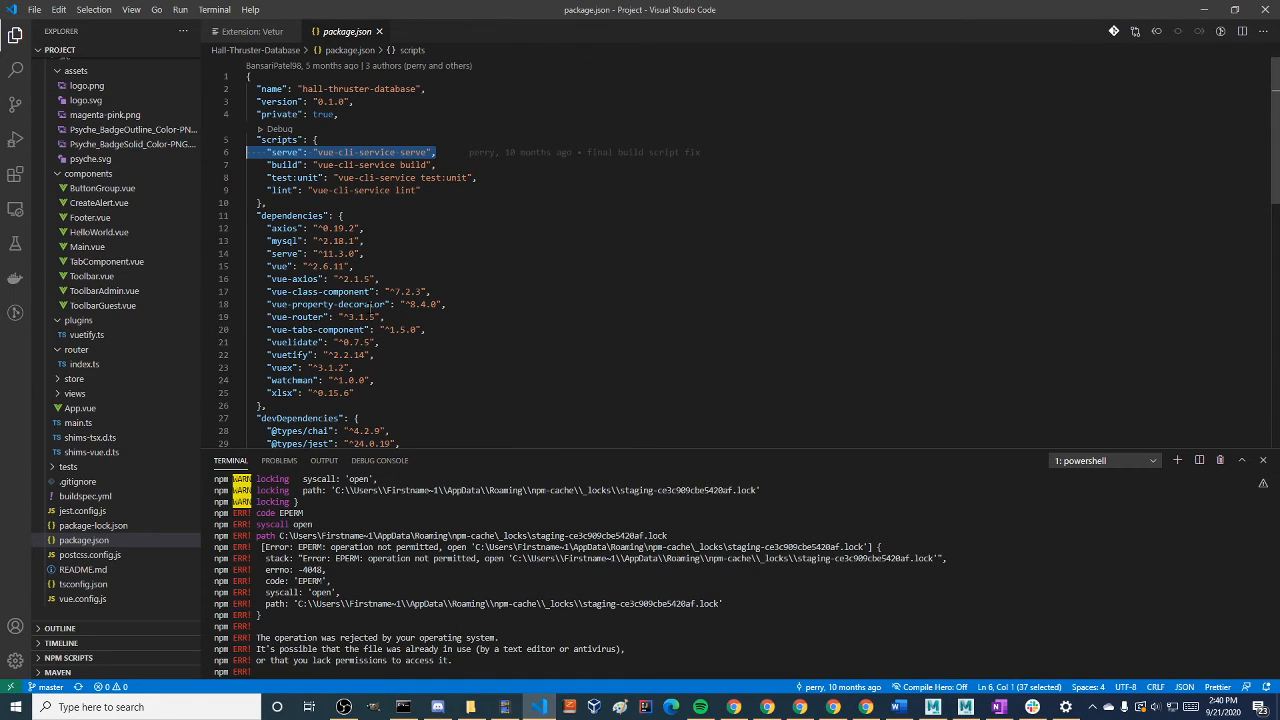
pyautogui.hotkey('alt', 'Tab')
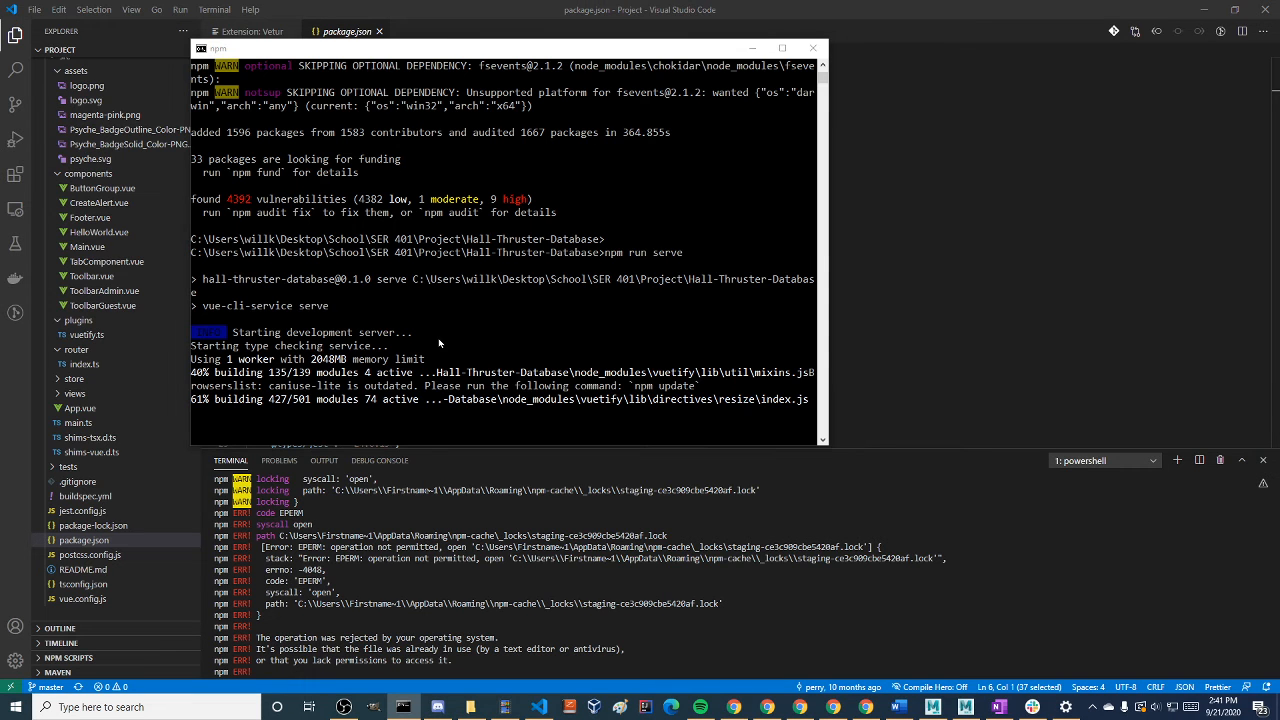
pyautogui.hotkey('alt', 'Tab')
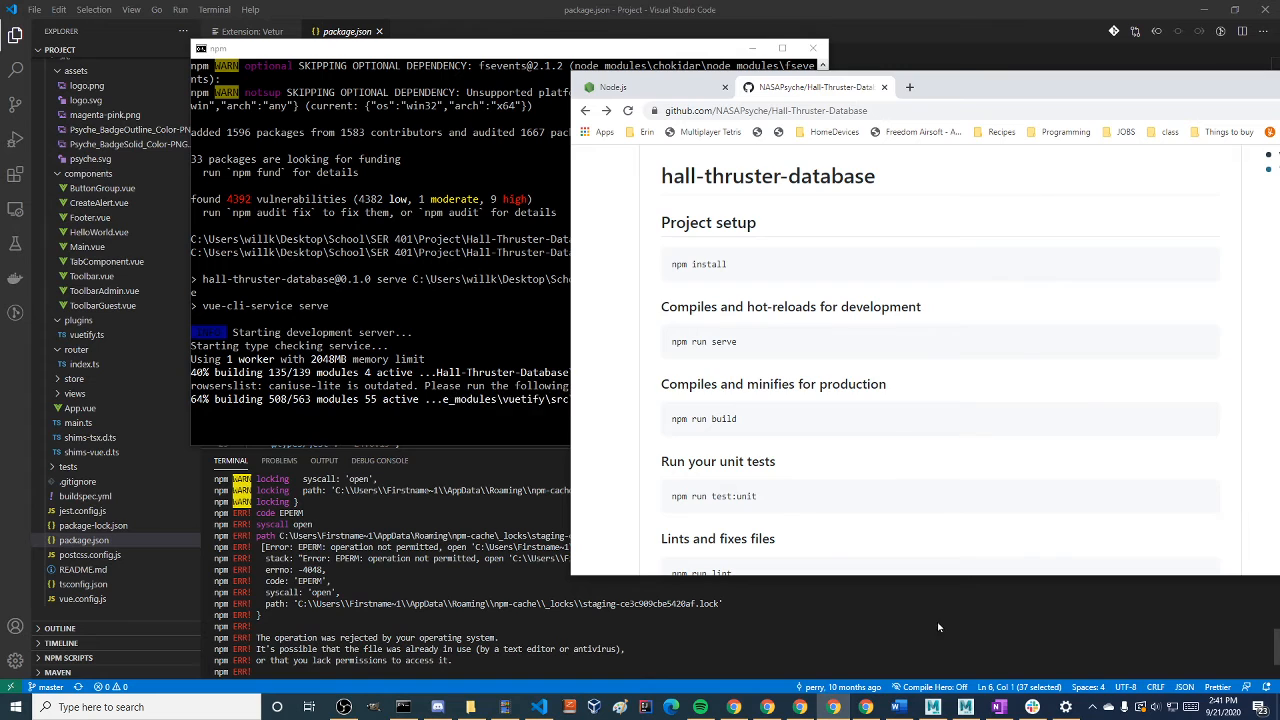
pyautogui.scroll(-2, 752, 511)
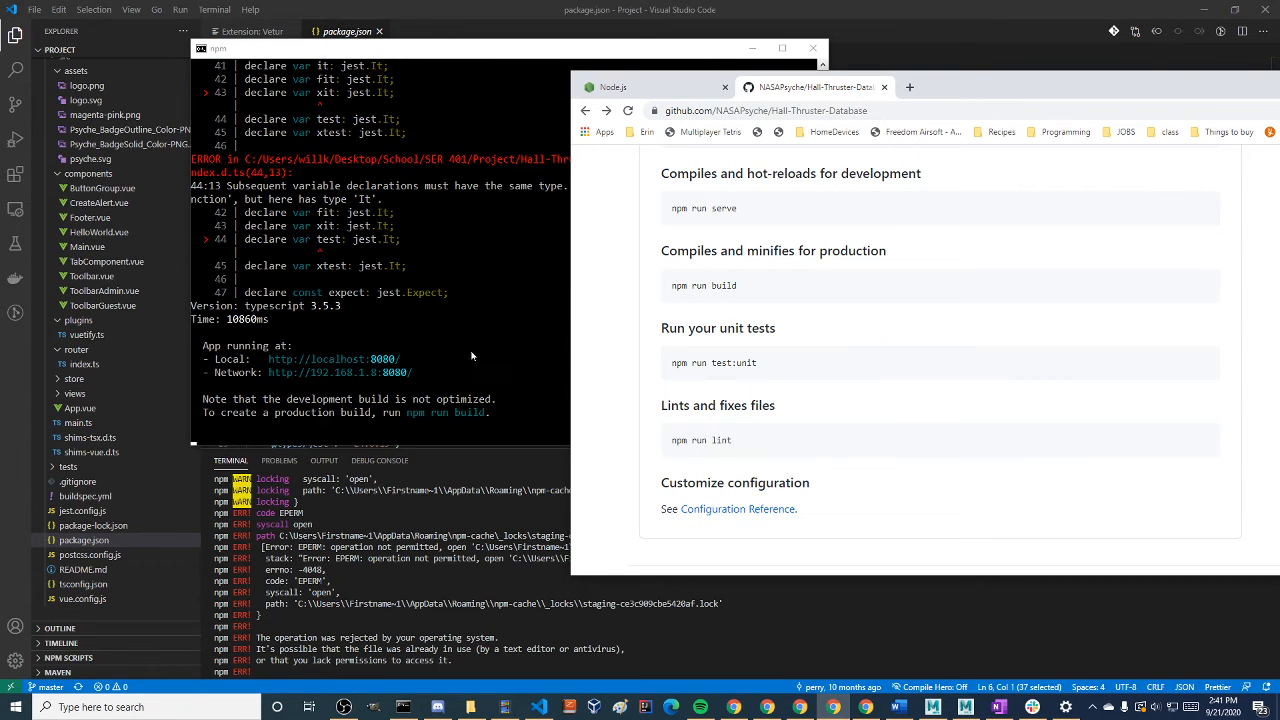
pyautogui.click(250, 385)
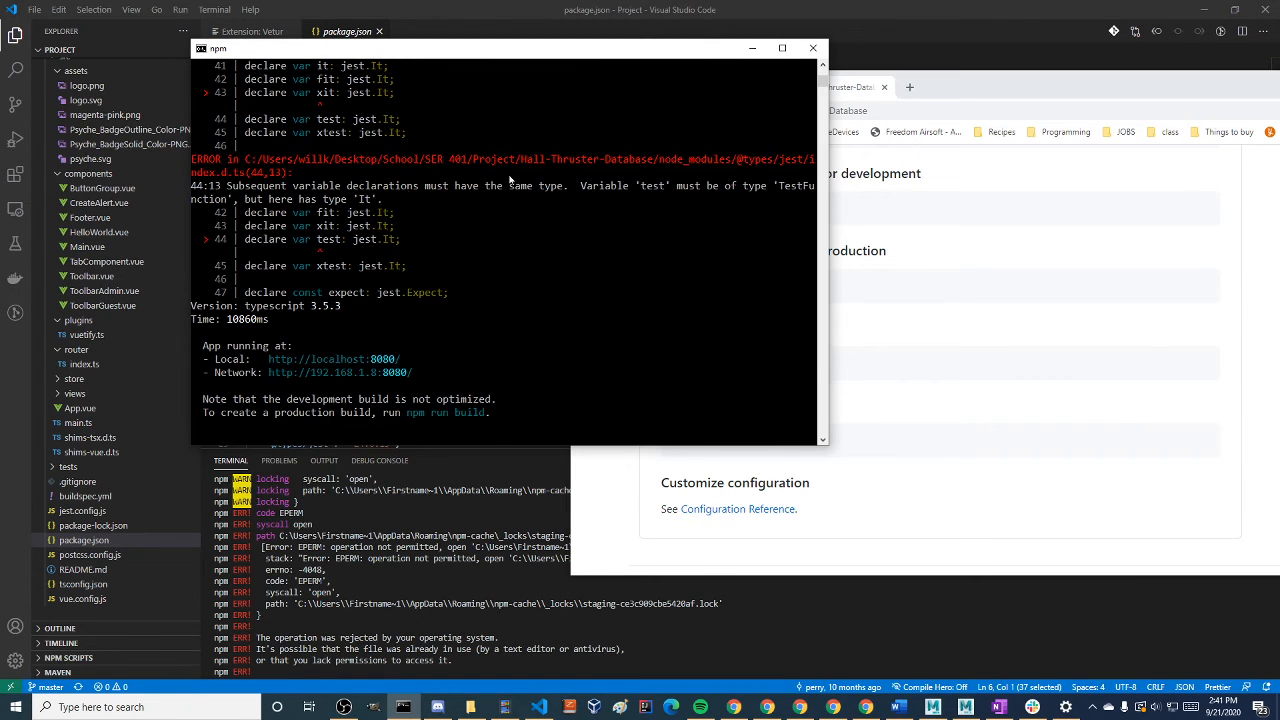
pyautogui.moveTo(229, 186); pyautogui.dragTo(737, 199)
pyautogui.scroll(1, 459, 213)
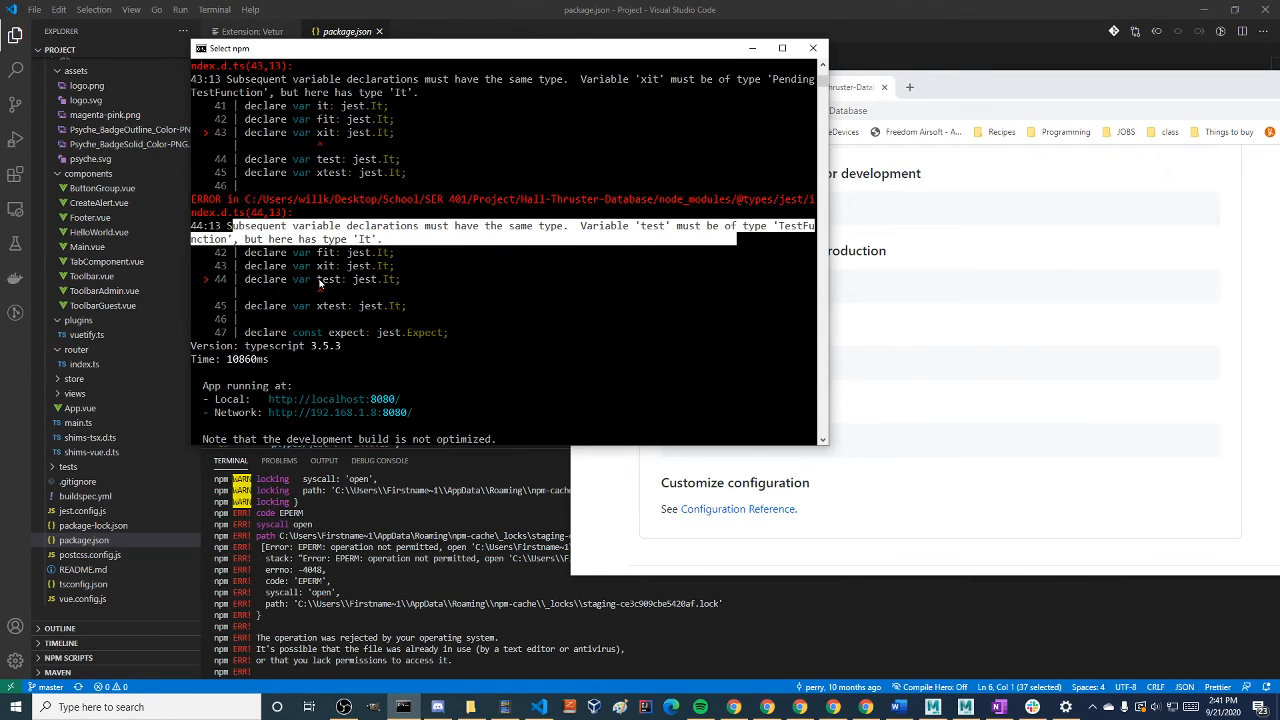
pyautogui.moveTo(320, 283); pyautogui.dragTo(400, 310)
pyautogui.scroll(5, 378, 310)
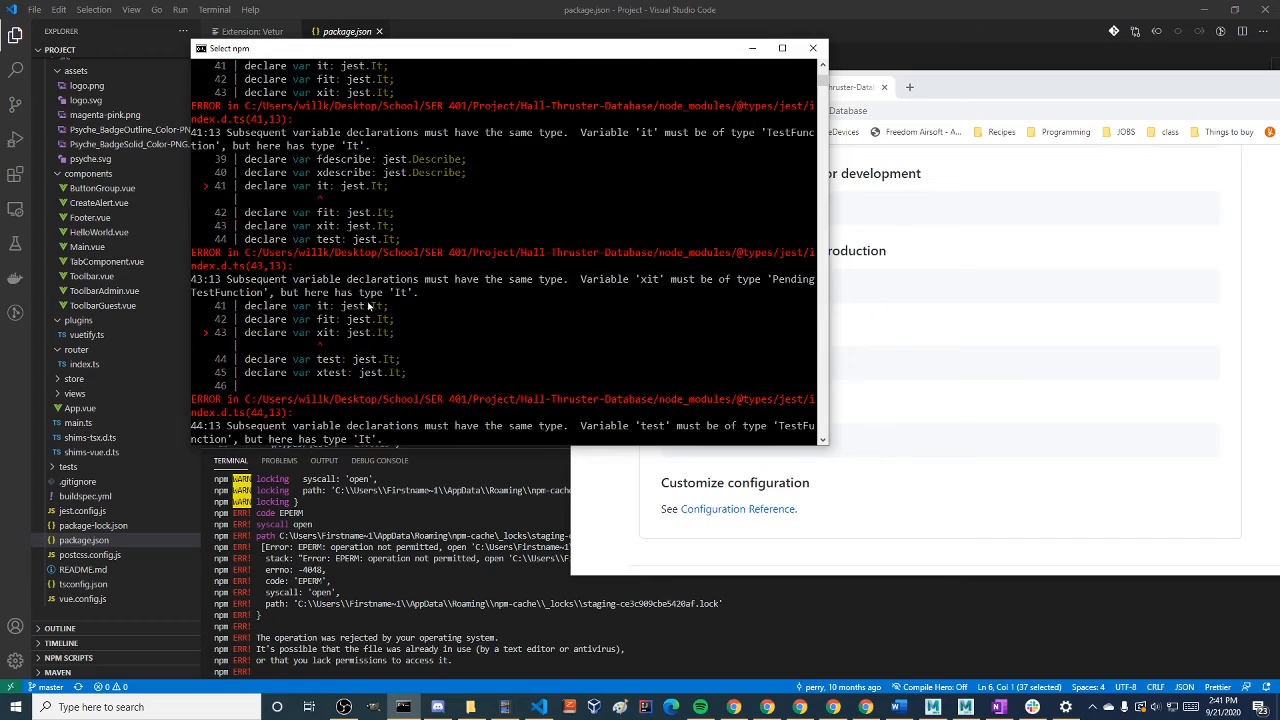
pyautogui.scroll(15, 368, 308)
pyautogui.scroll(-12, 385, 293)
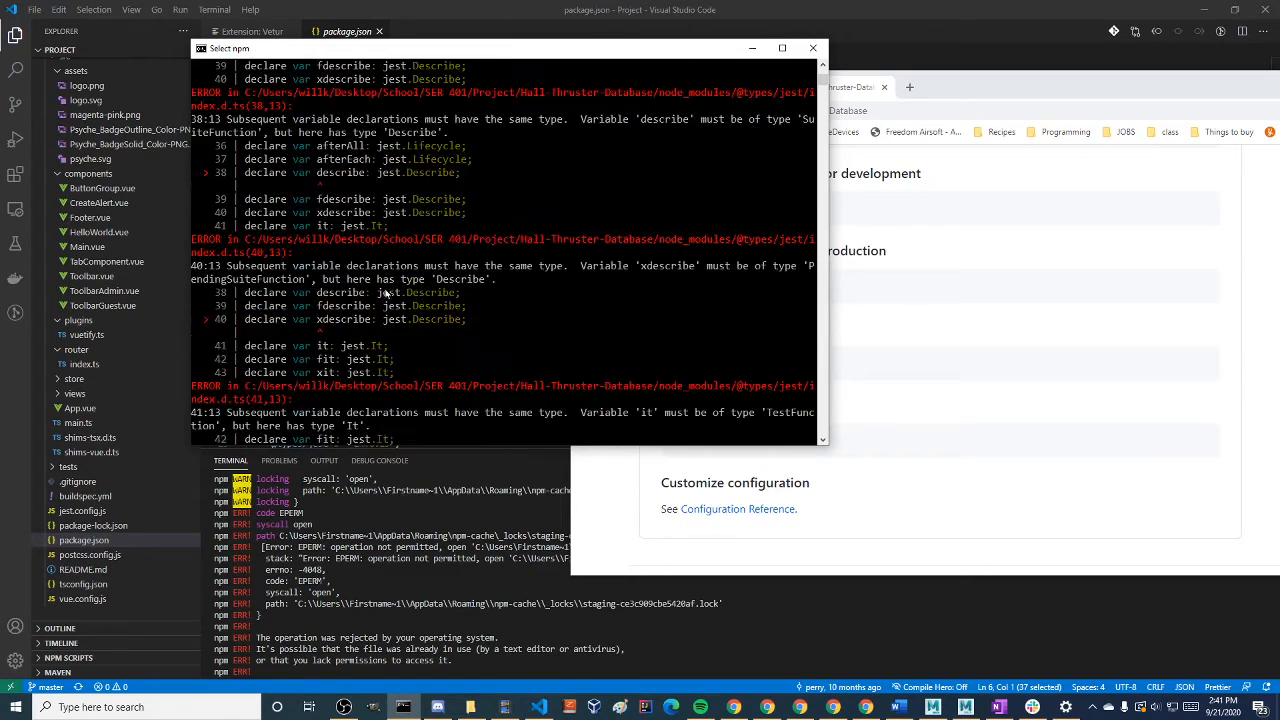
pyautogui.scroll(-20, 374, 290)
pyautogui.scroll(5, 367, 290)
pyautogui.click(404, 213)
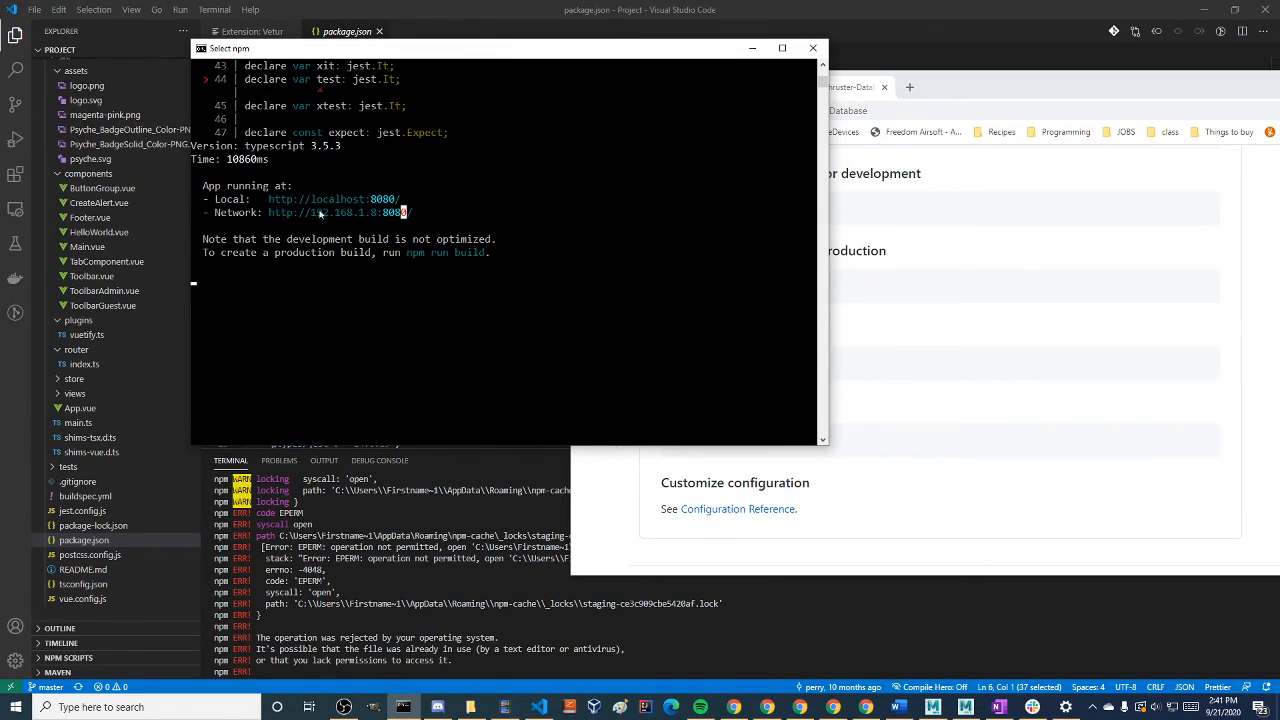
# Load localhost:8080 in a new browser tab to open the running Hall-Thruster-Database app
pyautogui.click(909, 87)
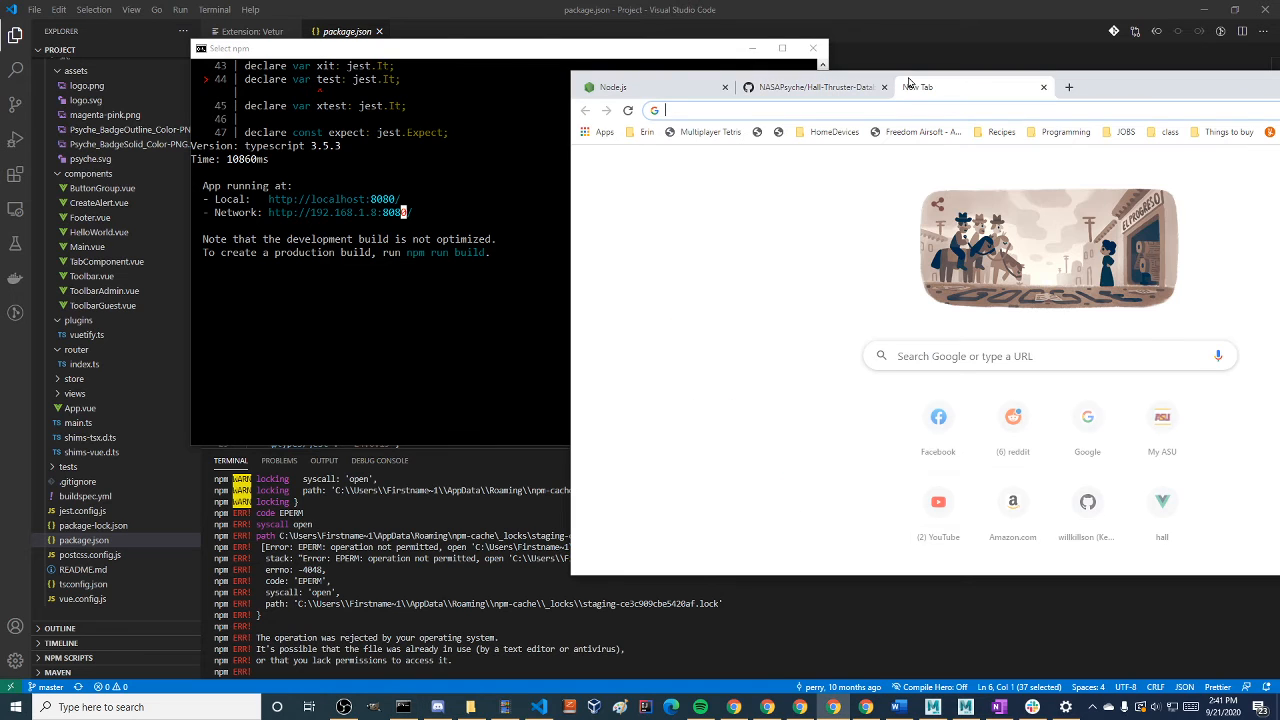
pyautogui.write('loc')
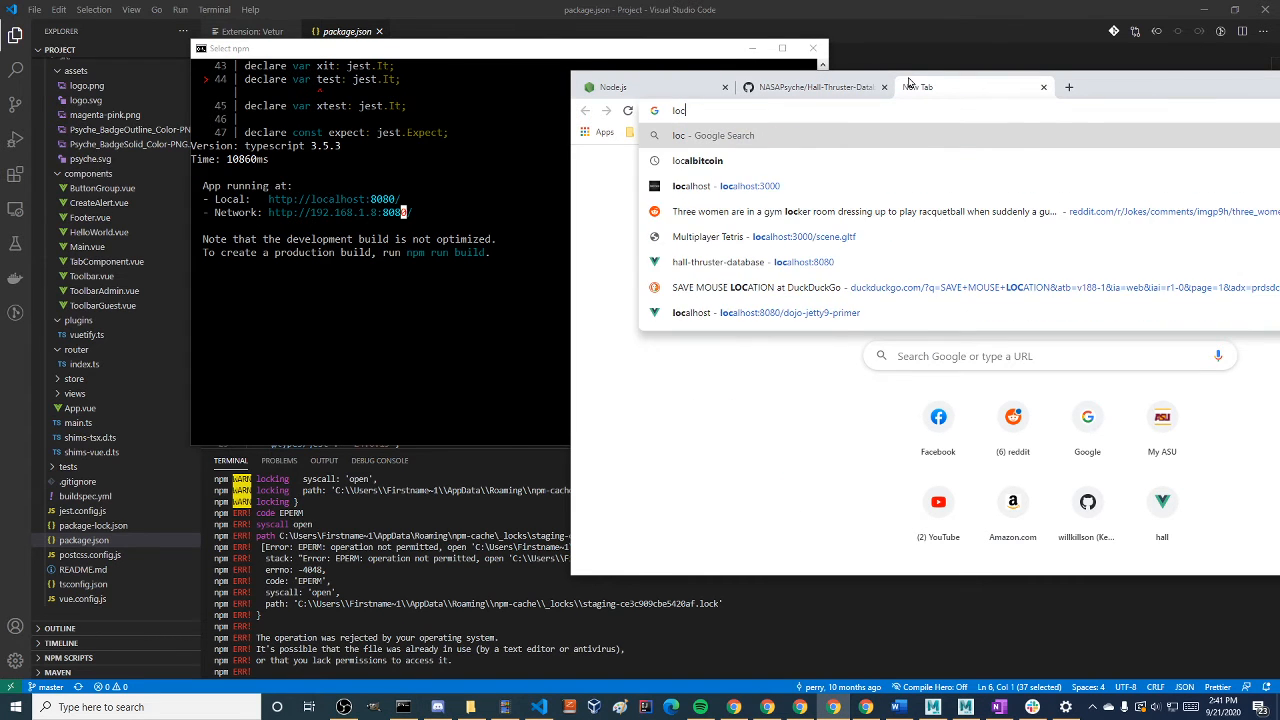
pyautogui.write('alhost:808')
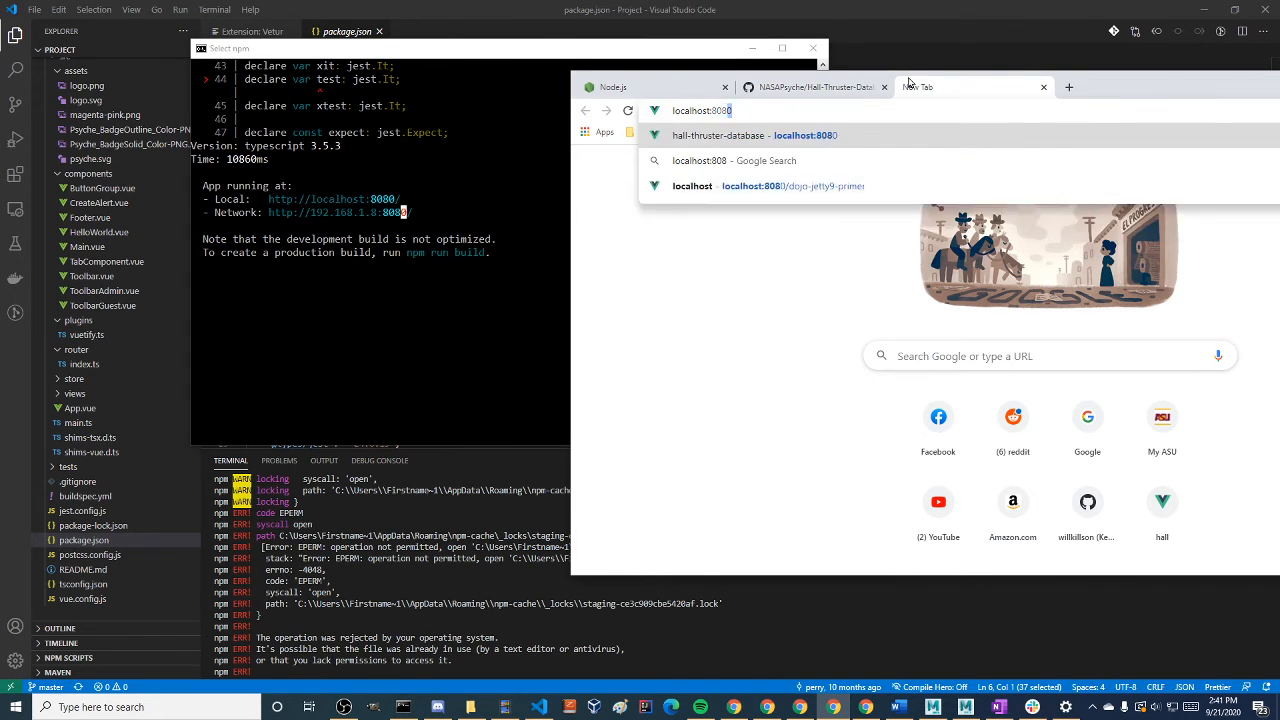
pyautogui.write('0')
pyautogui.press('Return')
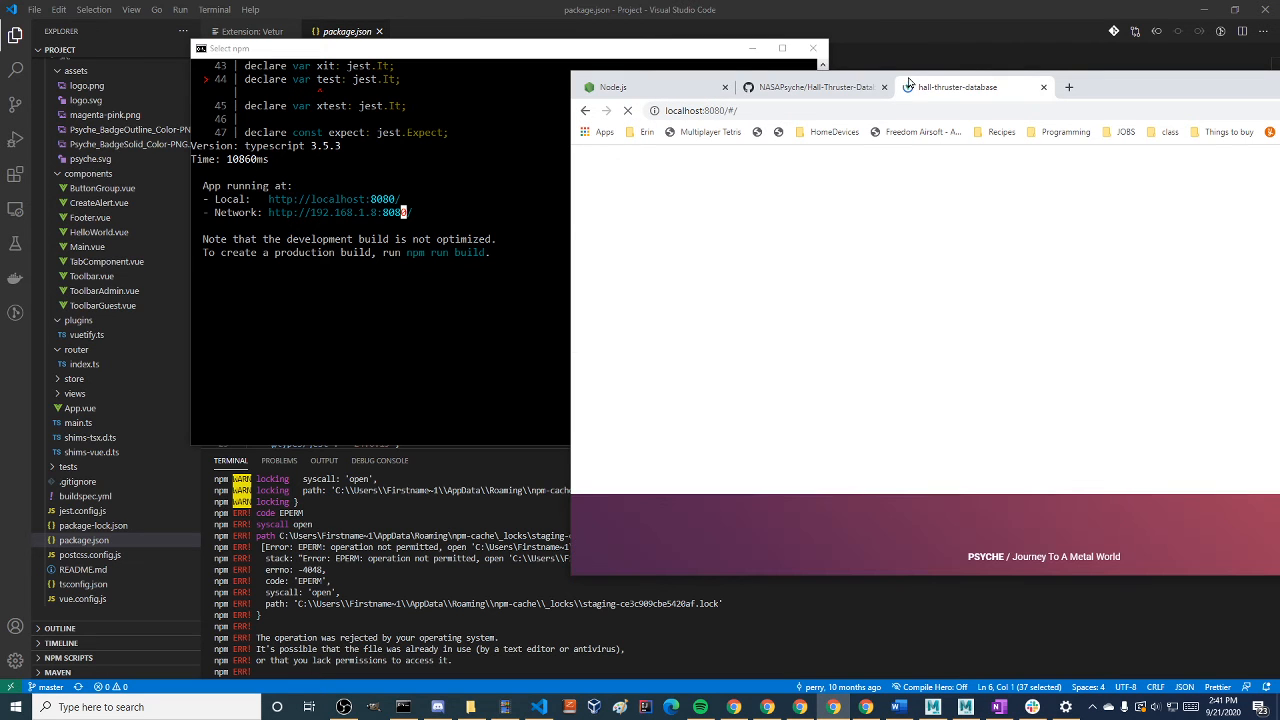
# Maximize the browser and view the app's thruster records page and Compare Systems page
pyautogui.doubleClick(1108, 86)
pyautogui.click(609, 477)
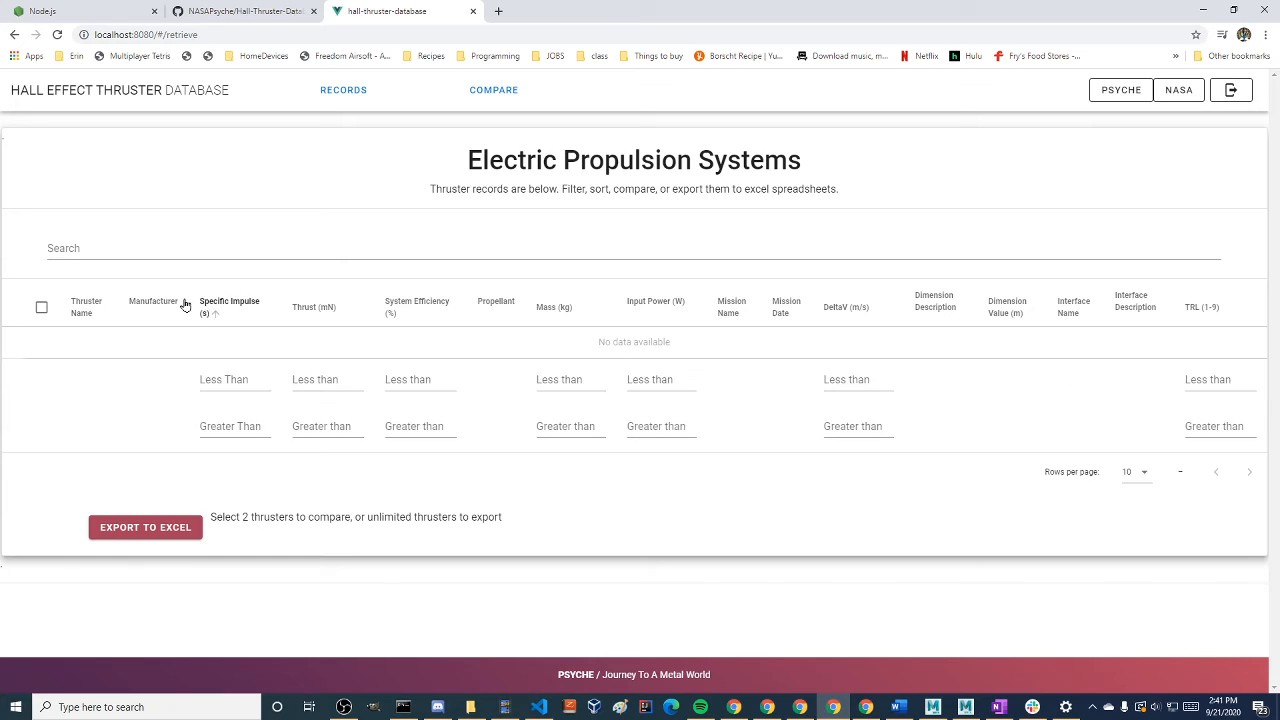
pyautogui.click(476, 90)
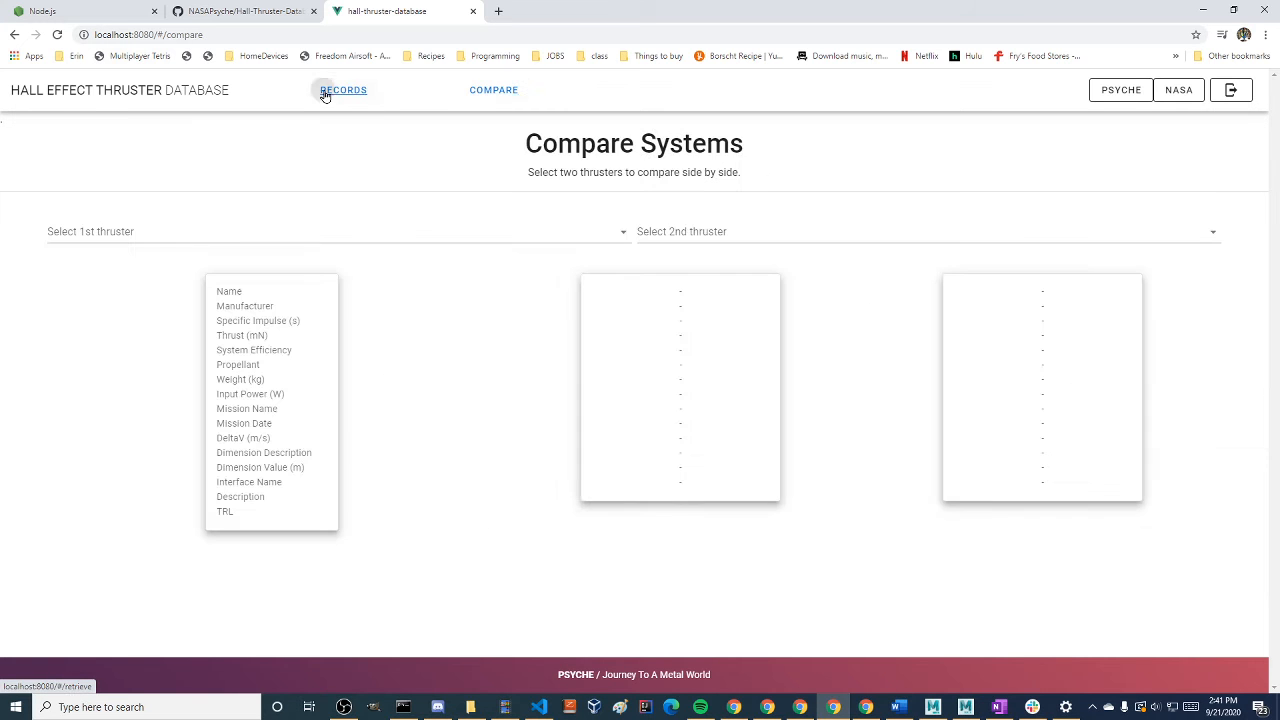
# Try the app's Psyche link twice, closing the mission website's tab each time
pyautogui.click(1124, 95)
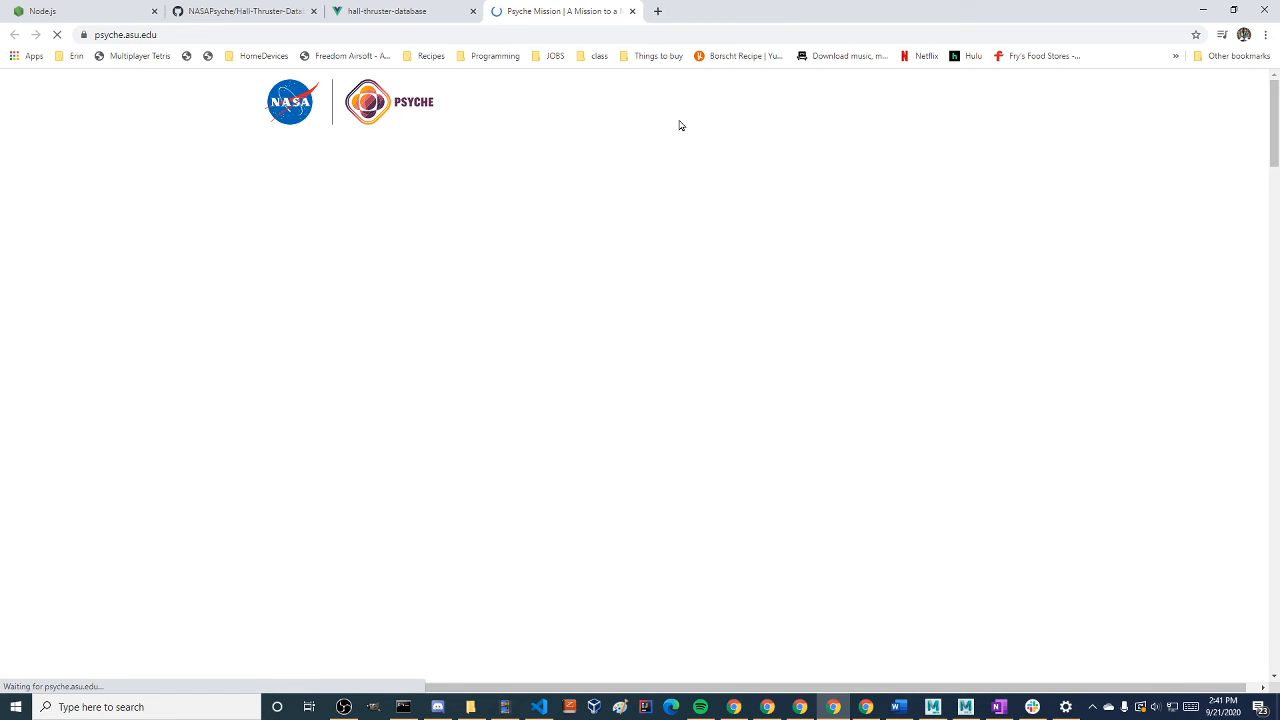
pyautogui.click(632, 11)
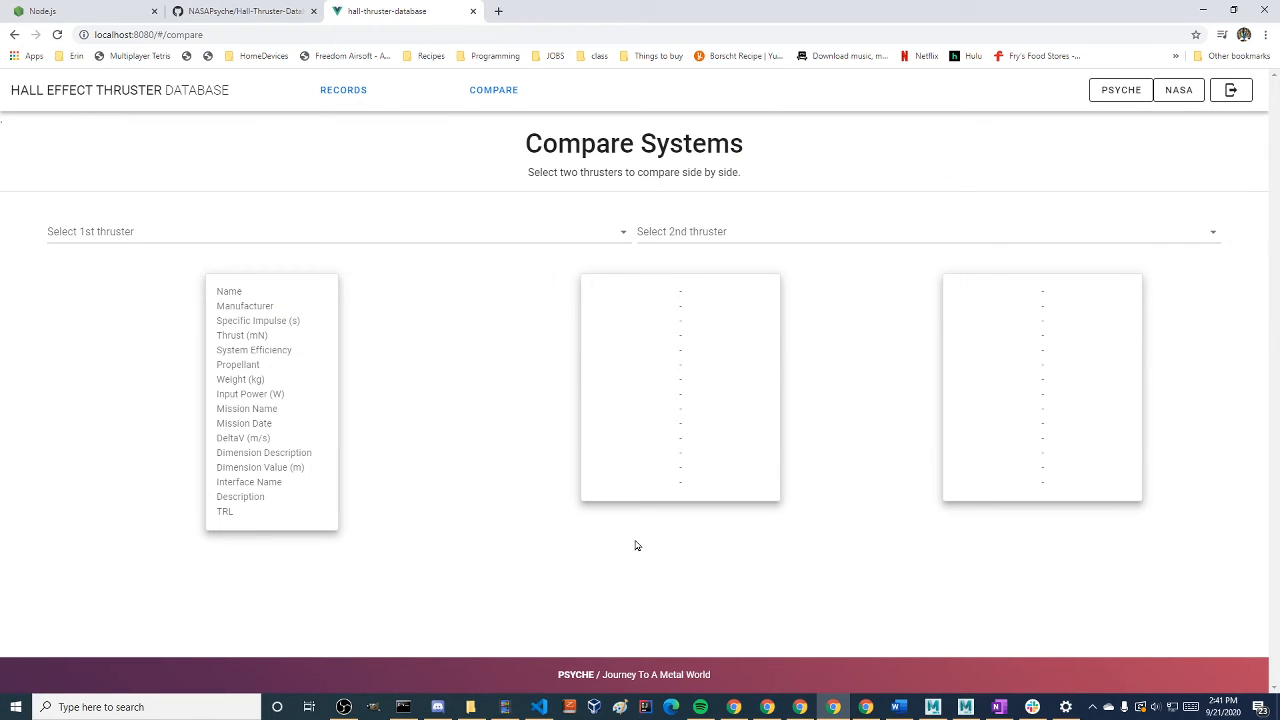
pyautogui.click(1126, 91)
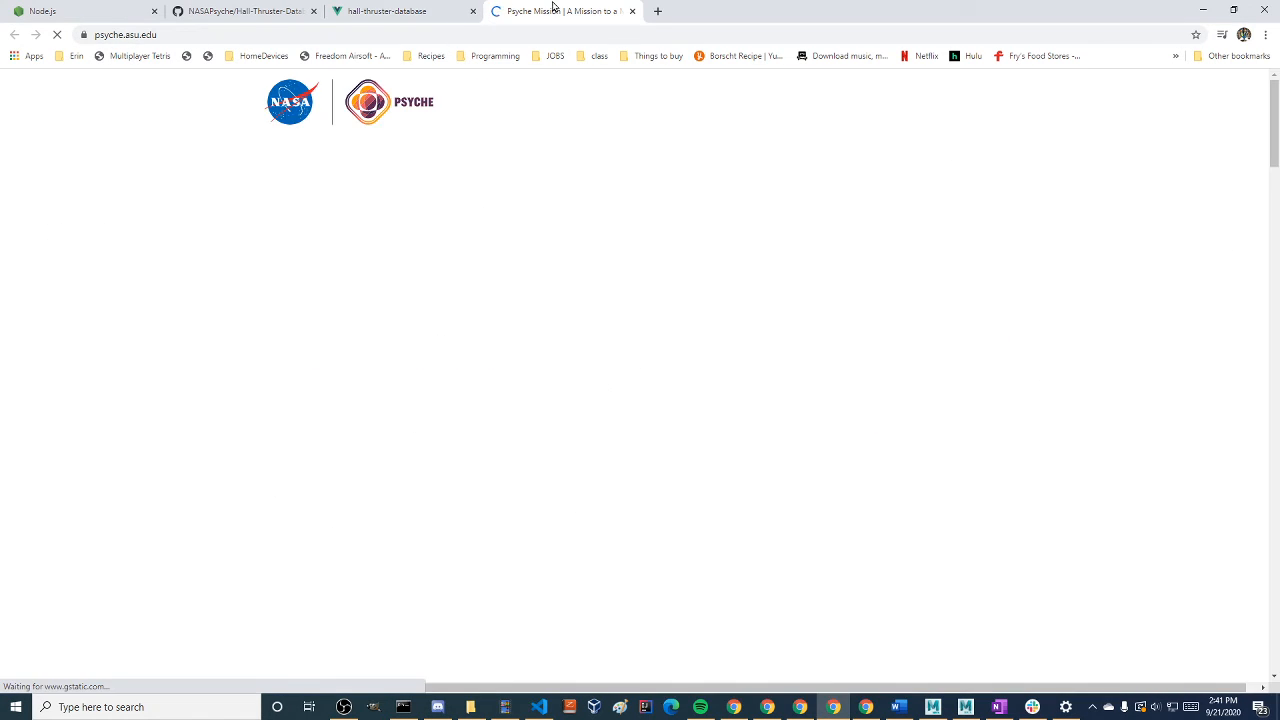
pyautogui.middleClick(553, 8)
# Go back to the app's welcome page, highlight its text and restore the browser to a smaller window over the code editor
pyautogui.click(14, 35)
pyautogui.click(13, 37)
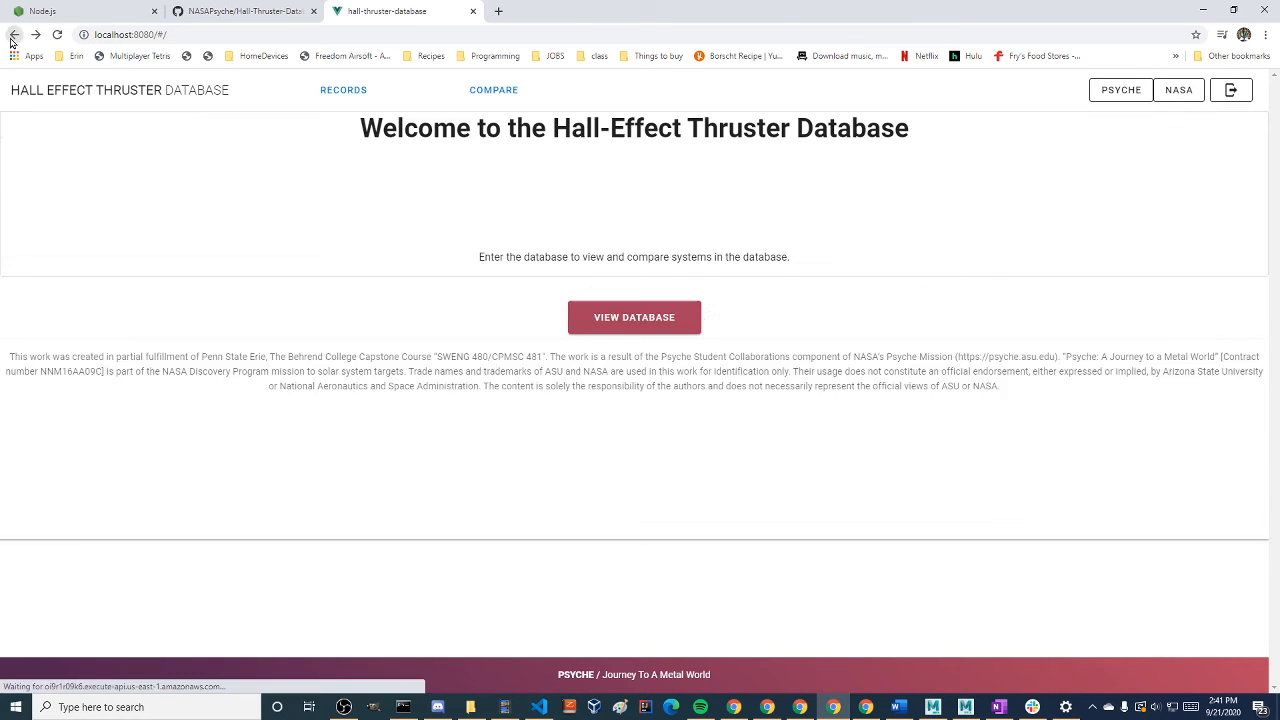
pyautogui.moveTo(695, 638); pyautogui.dragTo(89, 260)
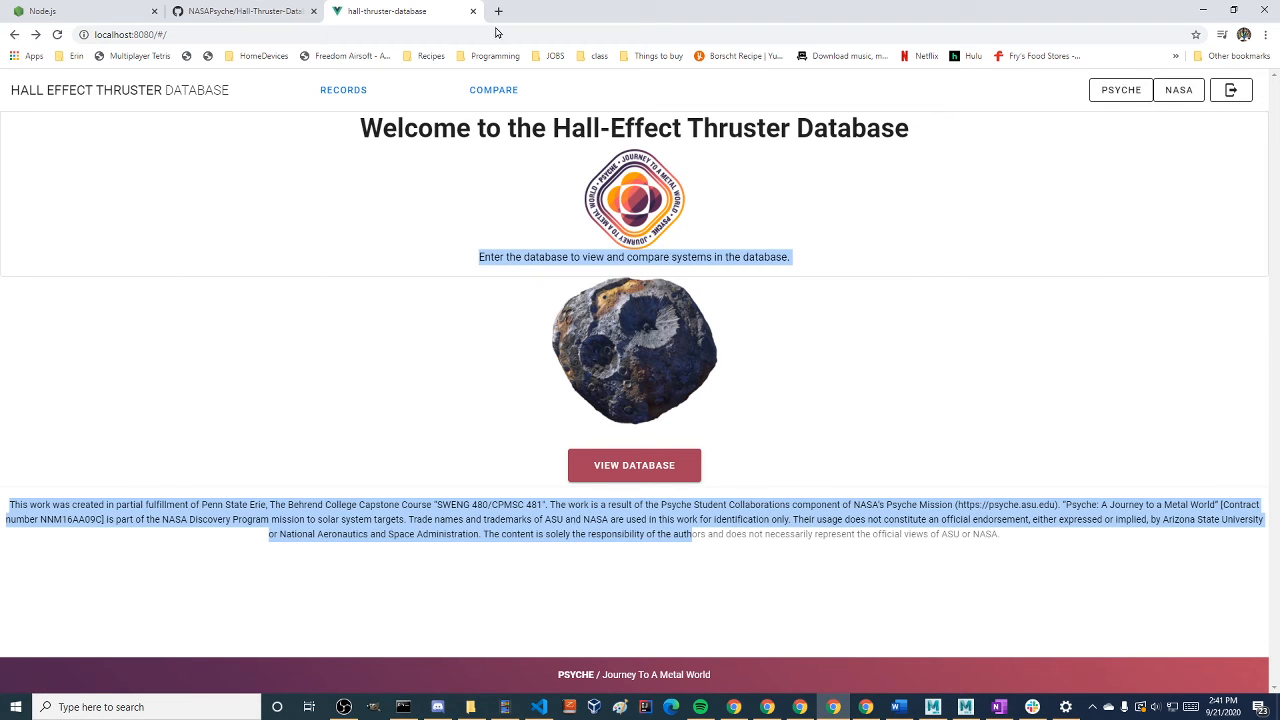
pyautogui.moveTo(540, 12); pyautogui.dragTo(856, 80)
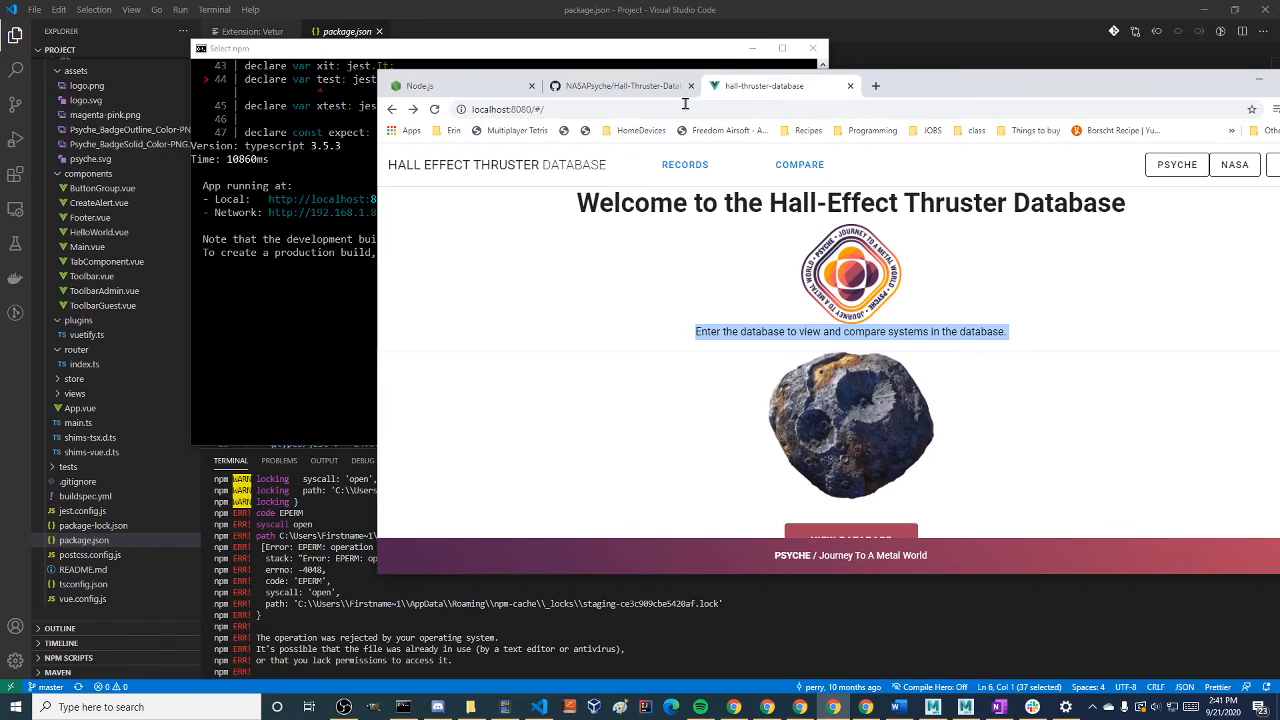
# Collapse the assets and components folders under src in the Visual Studio Code project tree
pyautogui.scroll(2, 90, 320)
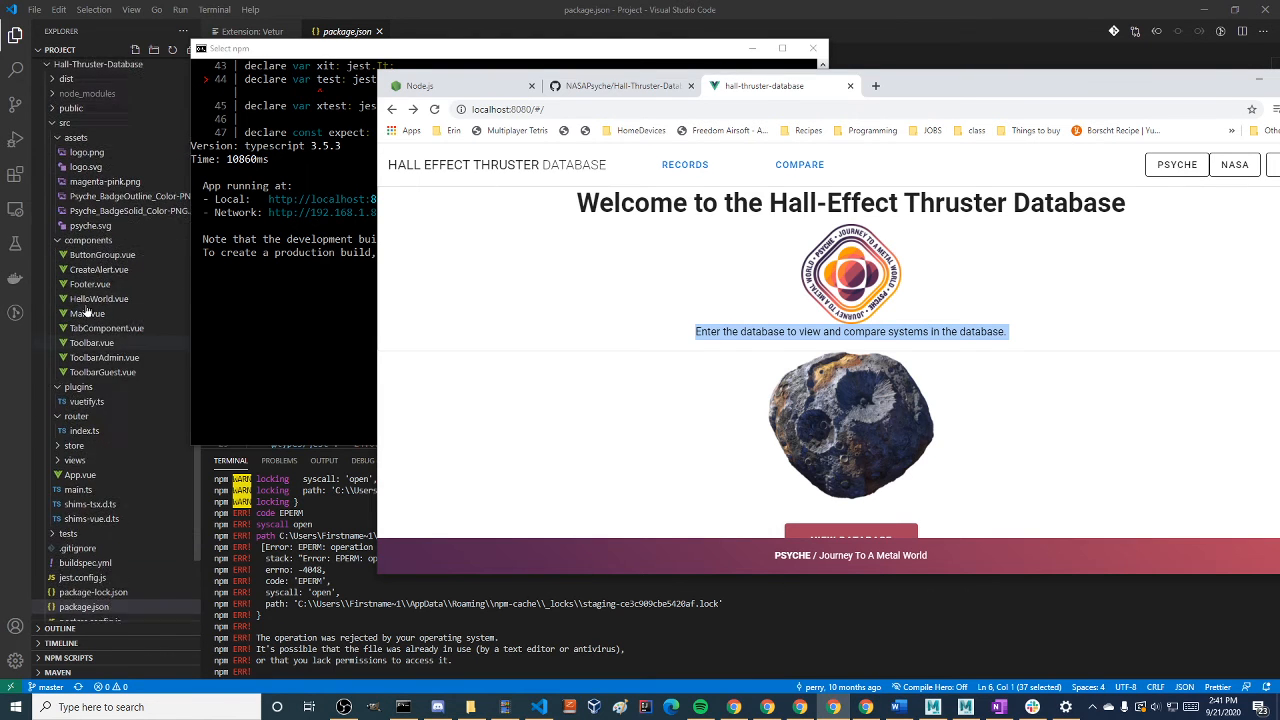
pyautogui.click(68, 138)
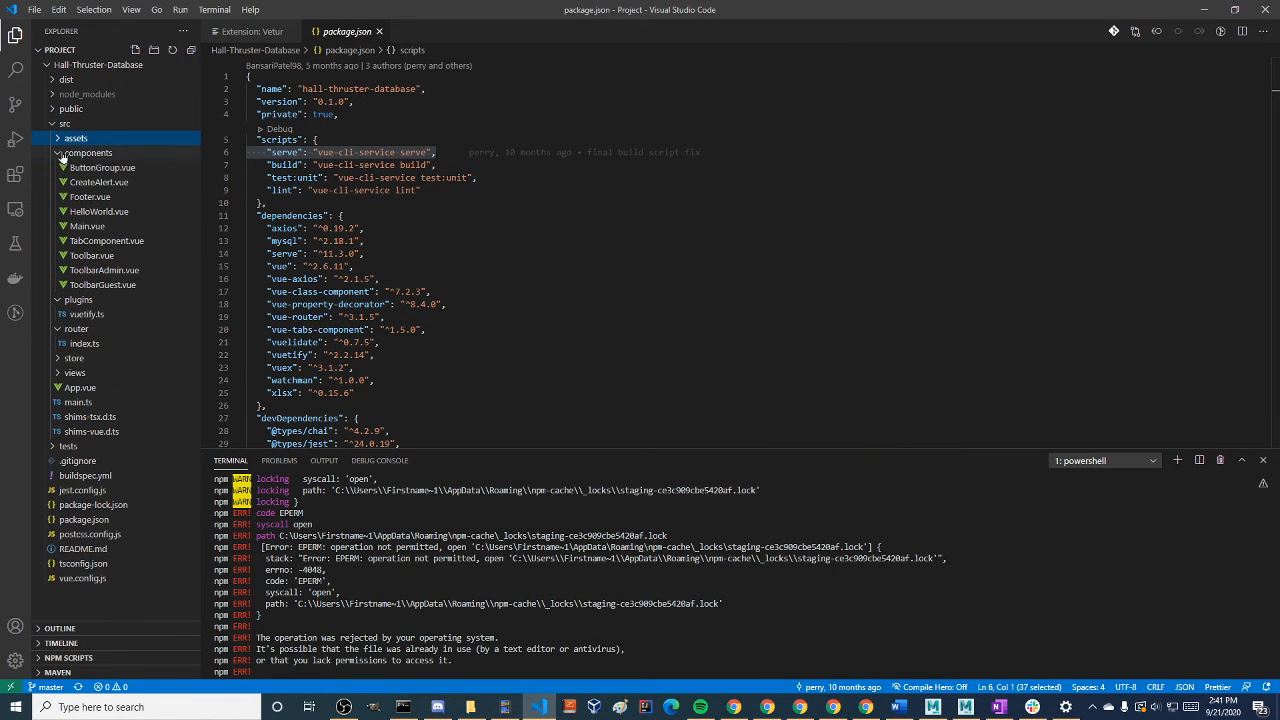
pyautogui.click(60, 153)
# Return to the browser, look over the app's welcome page and clear the text highlight
pyautogui.hotkey('alt', 'Tab')
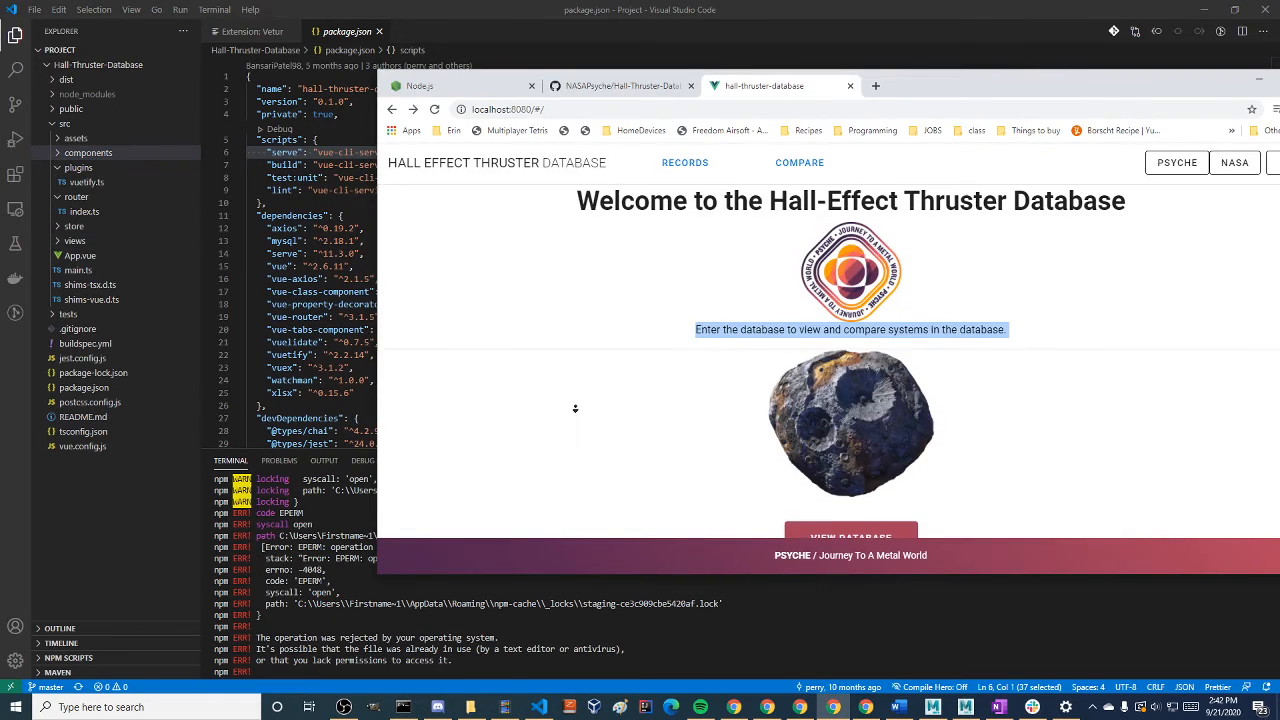
pyautogui.scroll(-3, 577, 410)
pyautogui.scroll(3, 629, 340)
pyautogui.click(629, 391)
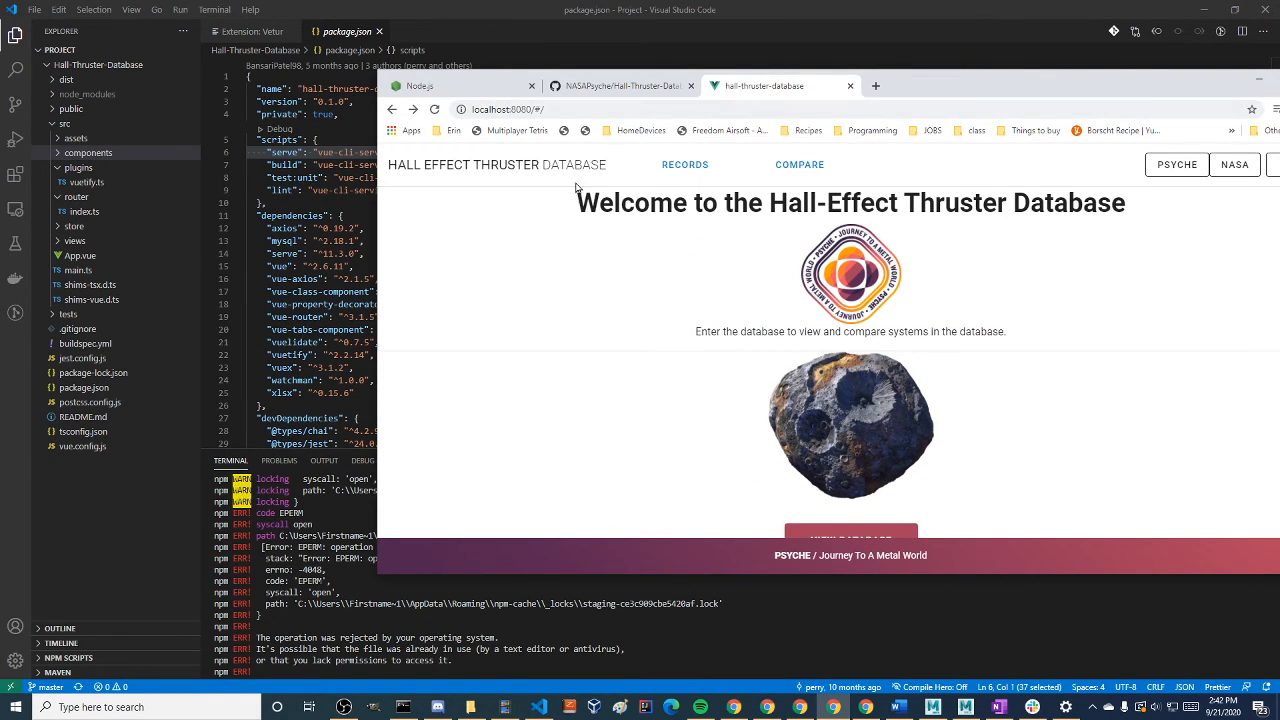
# Switch to the Command Prompt and terminate the running development server
pyautogui.hotkey('alt', 'Tab')
pyautogui.hotkey('alt', 'Tab')
pyautogui.press('Tab')
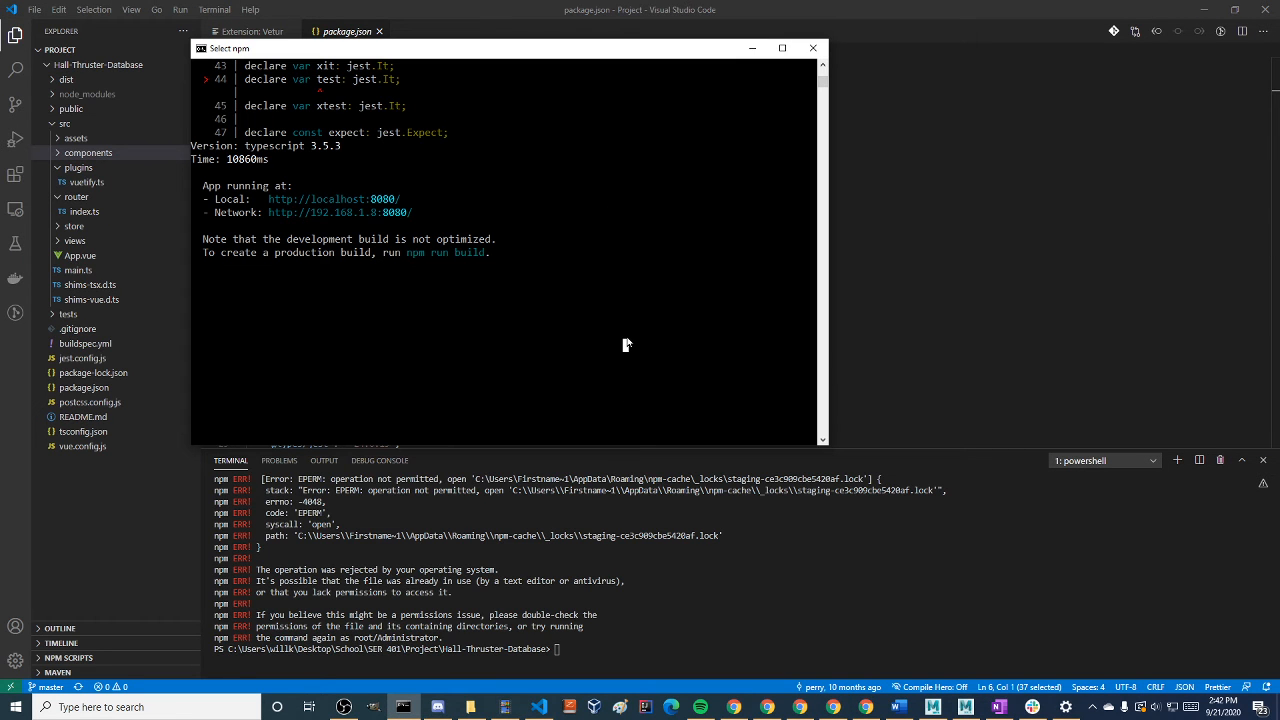
pyautogui.press('Escape')
pyautogui.click(568, 268)
pyautogui.hotkey('alt', 'Tab')
pyautogui.hotkey('ctrl', 'c')
pyautogui.hotkey('ctrl', 'c')
pyautogui.press('Return')
pyautogui.press('Return')
pyautogui.press('Return')
pyautogui.press('Return')
pyautogui.press('Return')
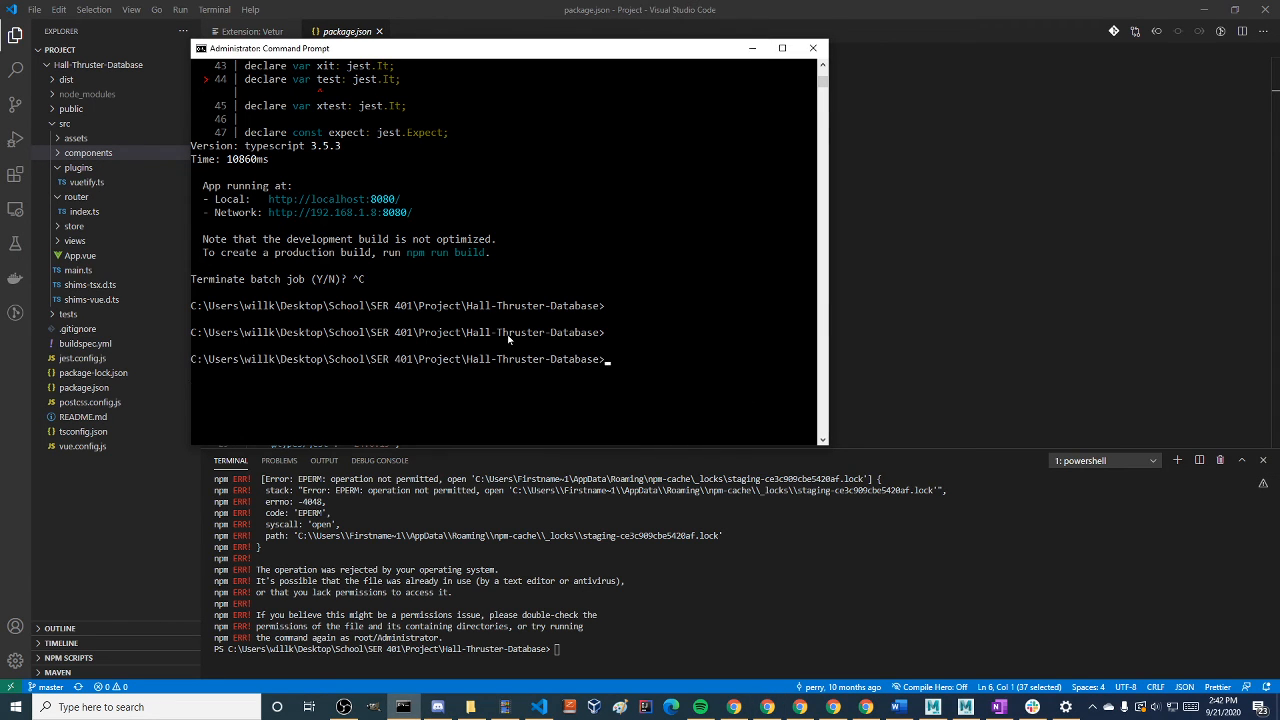
# Move the Command Prompt window aside to reveal package.json, and close it
pyautogui.click(674, 319)
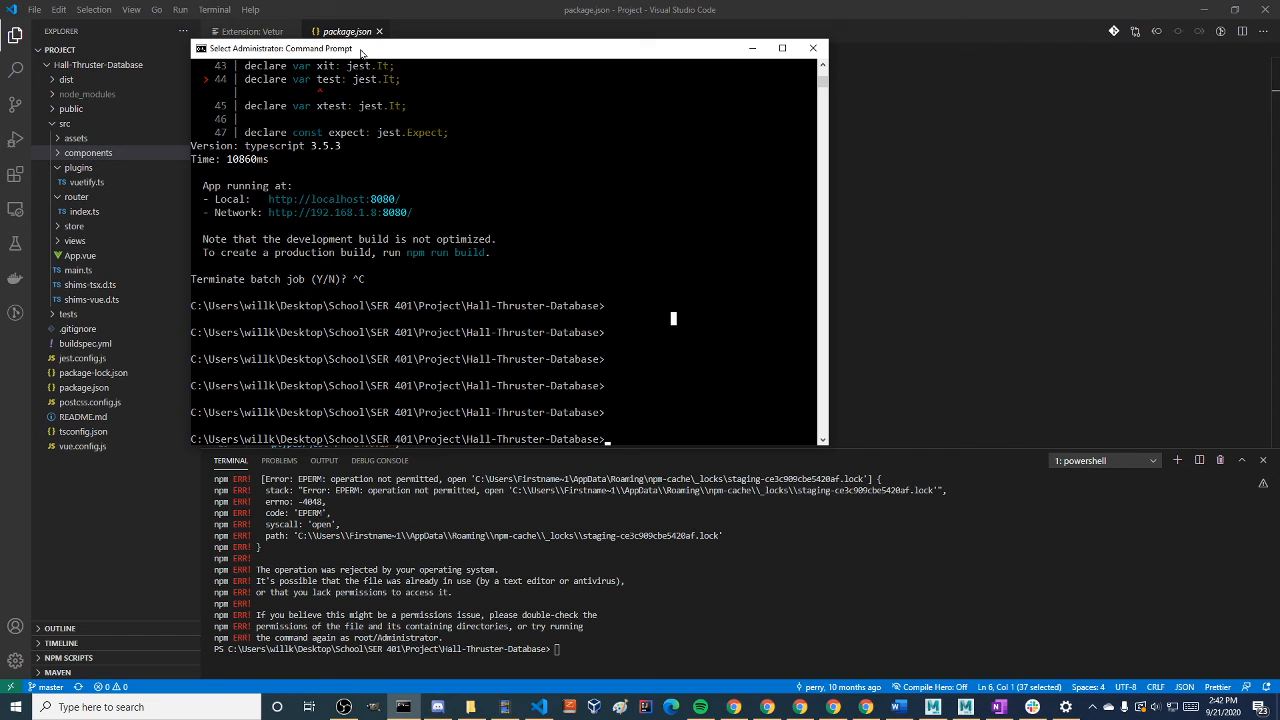
pyautogui.moveTo(362, 51); pyautogui.dragTo(590, 65)
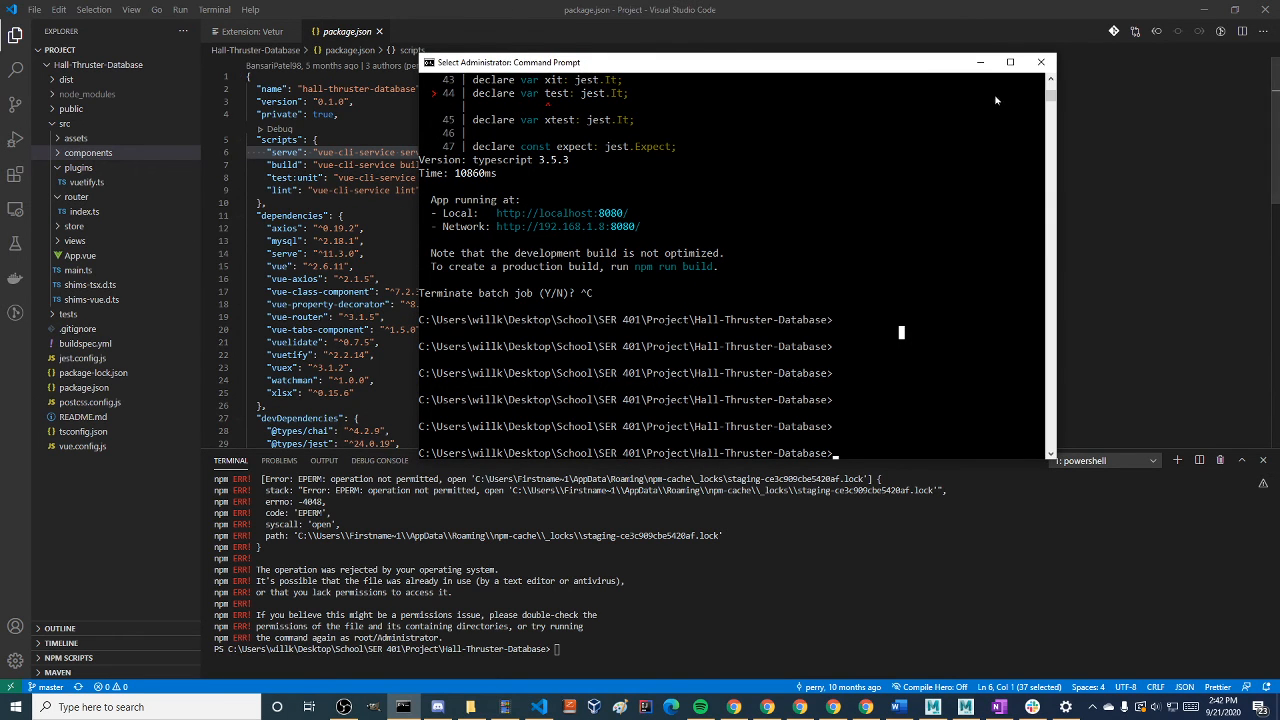
pyautogui.click(1040, 62)
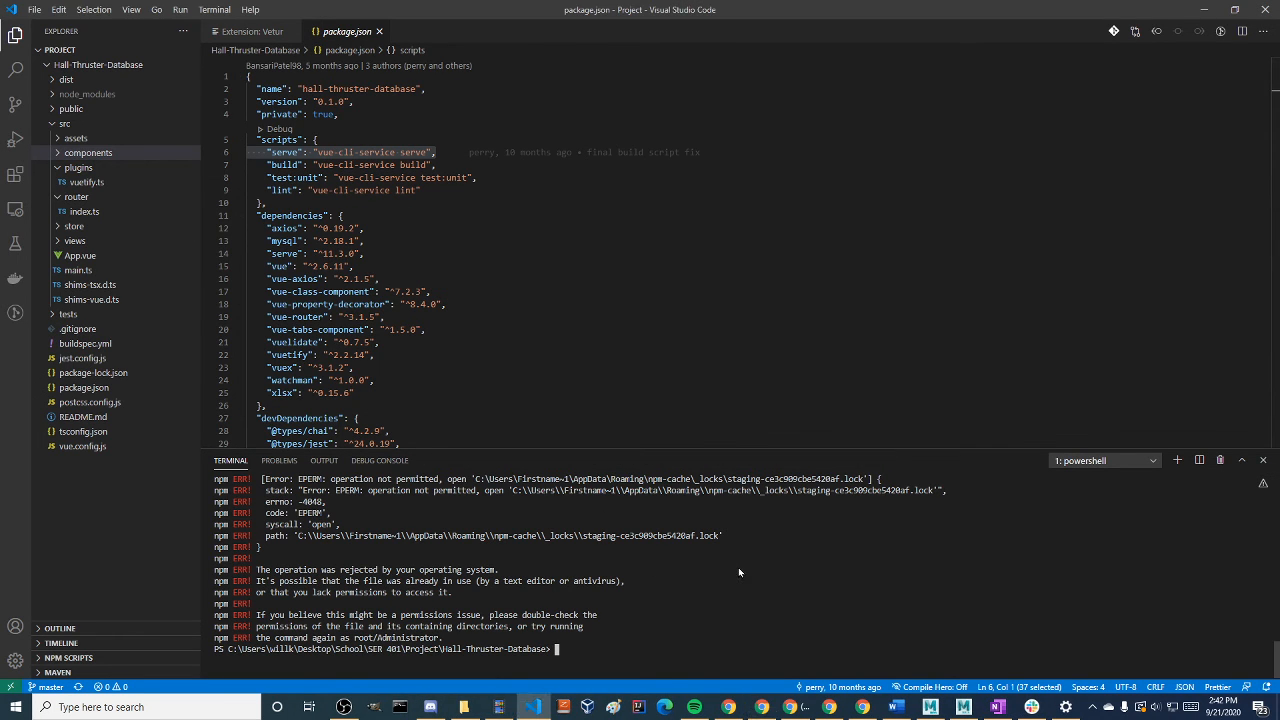
# Run npm run serve in the Visual Studio Code terminal, reviewing the GitHub README's npm commands before starting it
pyautogui.write('npm run serve')
pyautogui.press('super+Tab')
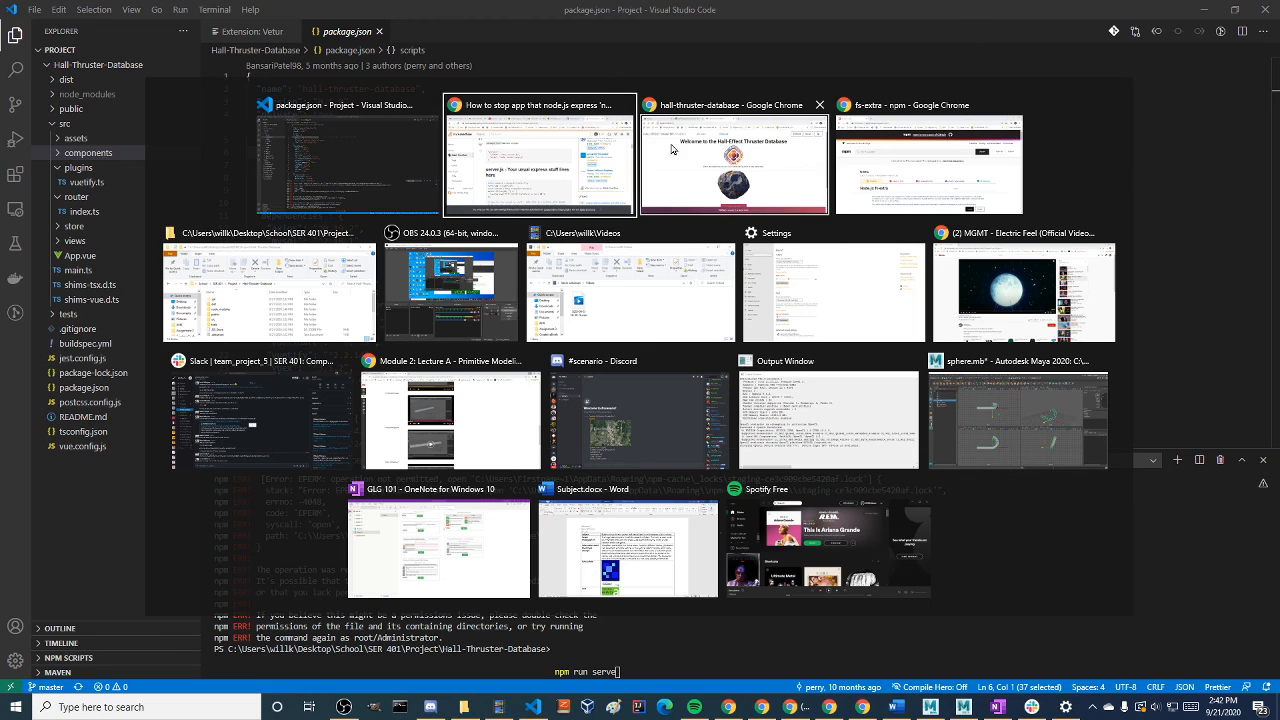
pyautogui.click(720, 148)
pyautogui.click(625, 86)
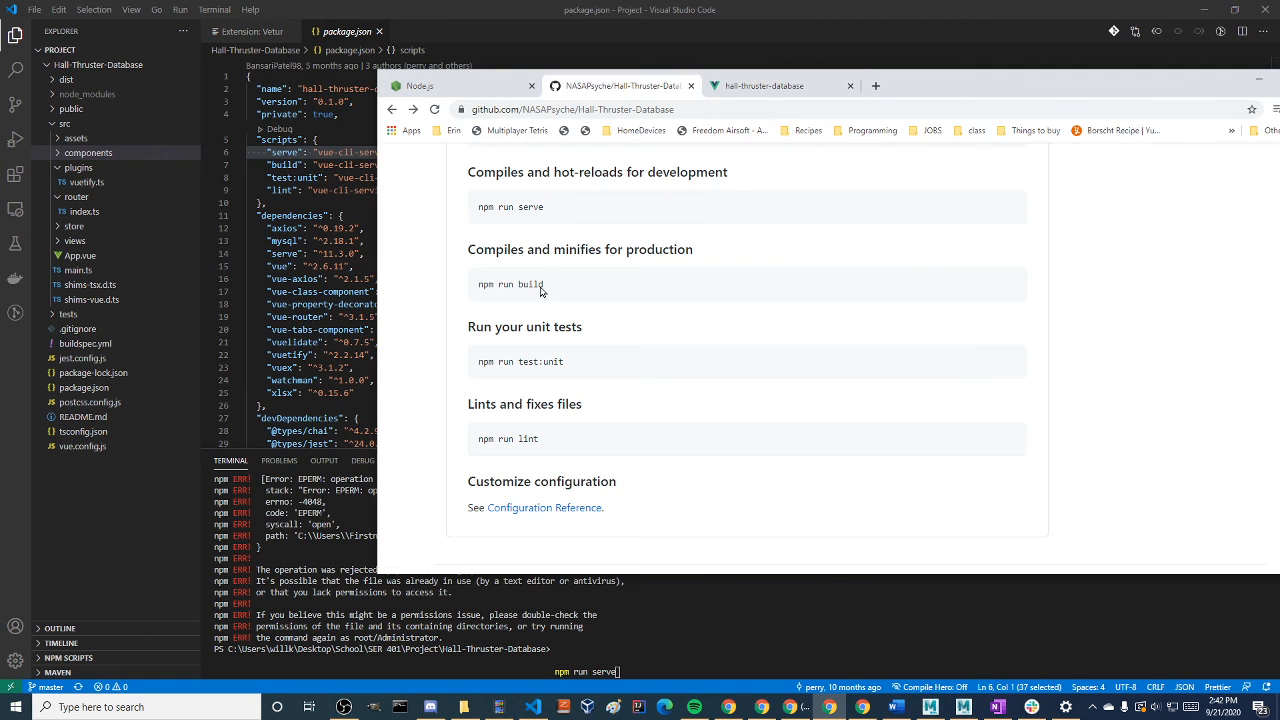
pyautogui.click(752, 592)
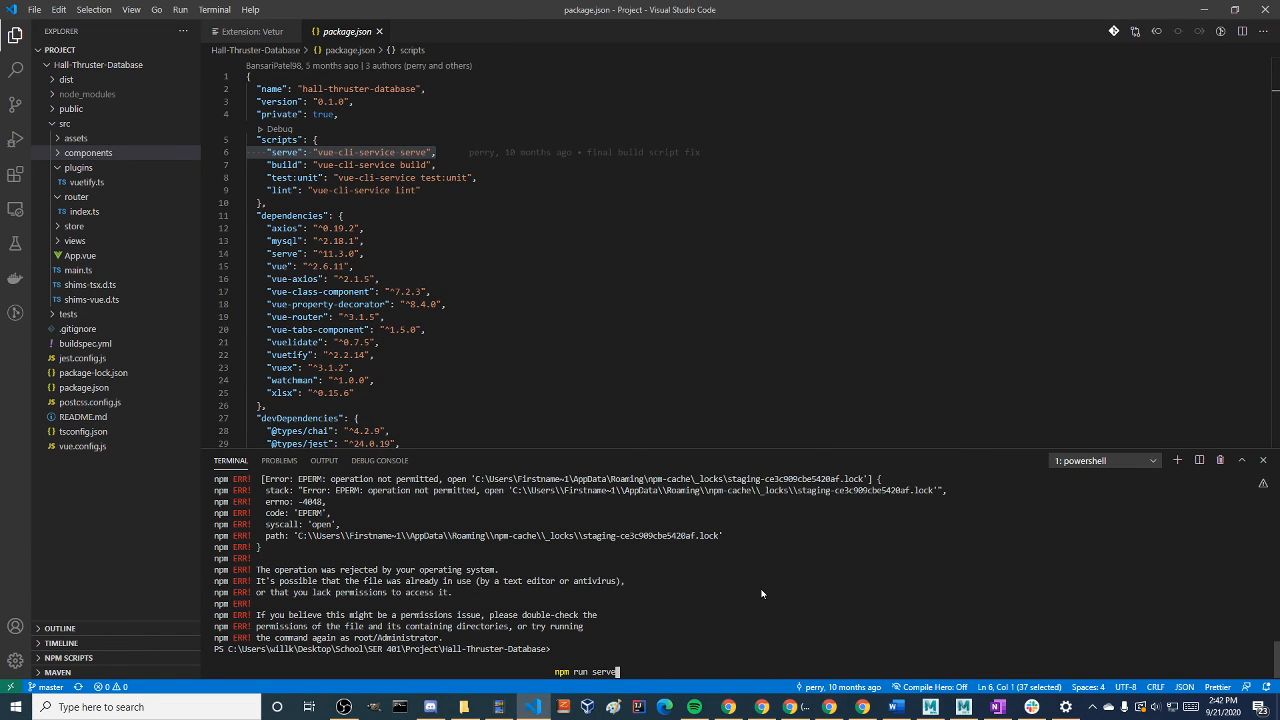
pyautogui.press('Return')
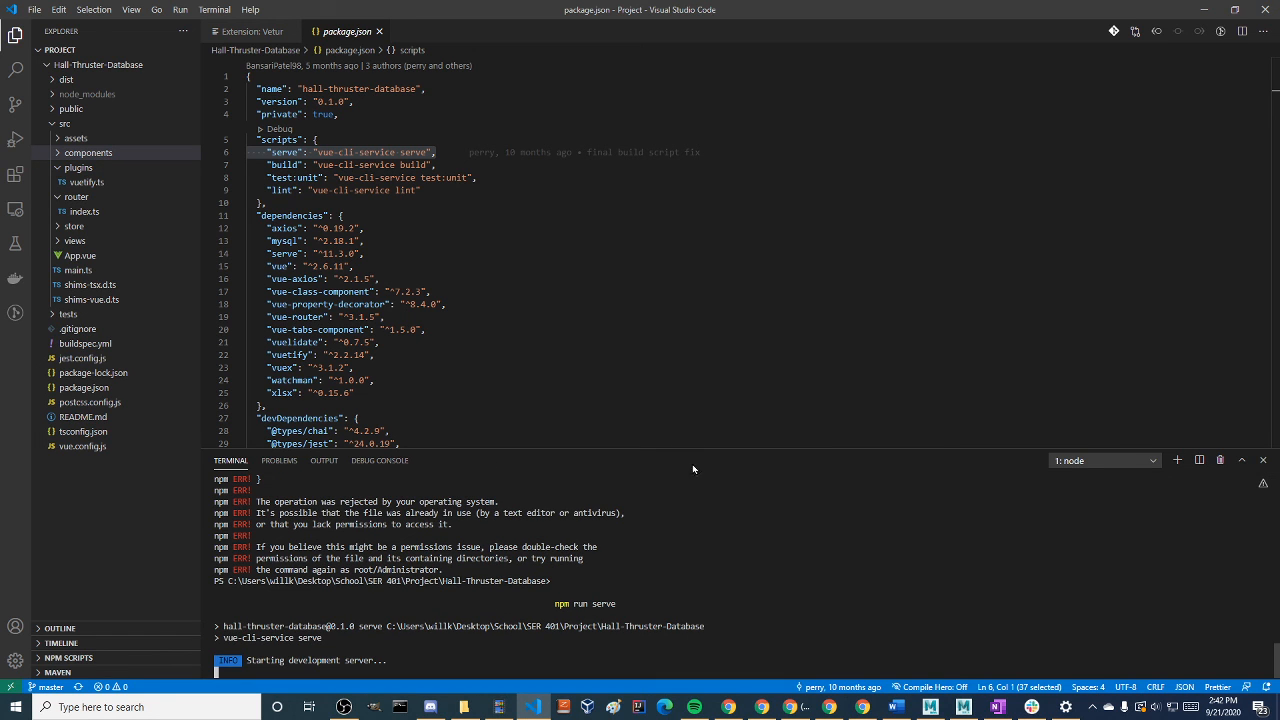
# Enlarge the code editor by shrinking the terminal, and open Footer.vue from the components folder to highlight its template code
pyautogui.moveTo(719, 458); pyautogui.dragTo(670, 518)
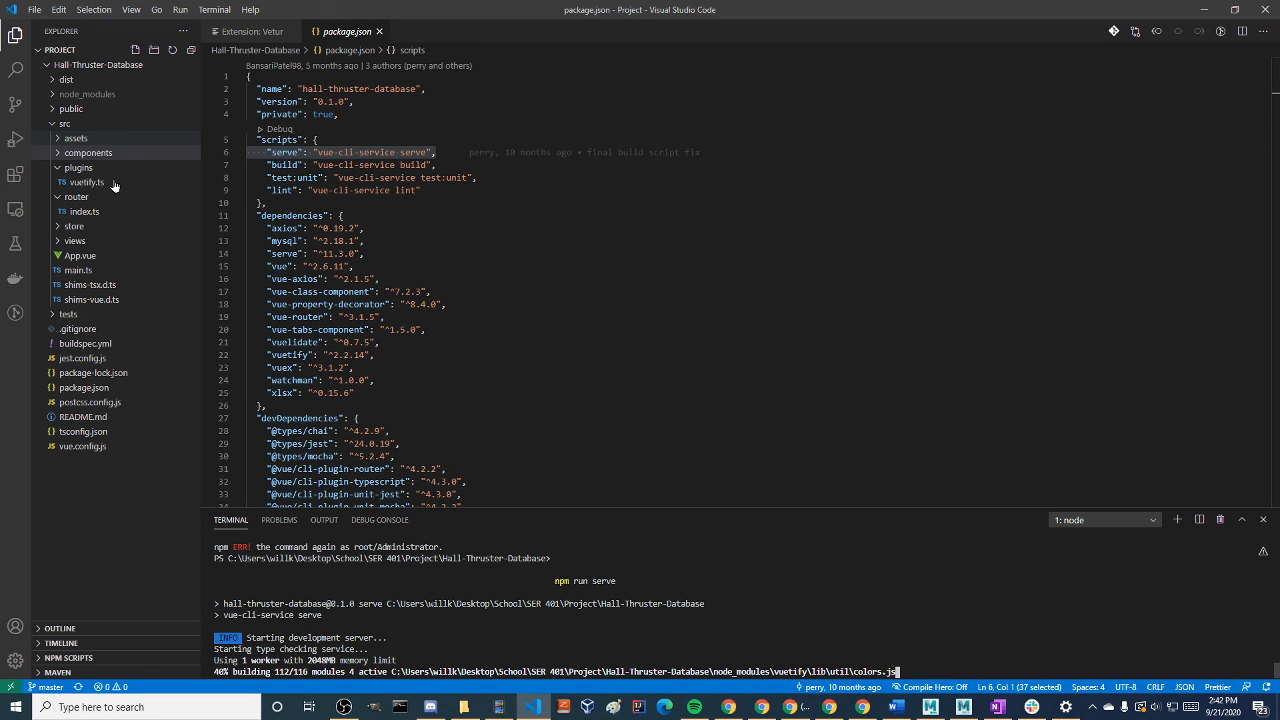
pyautogui.click(88, 152)
pyautogui.click(72, 139)
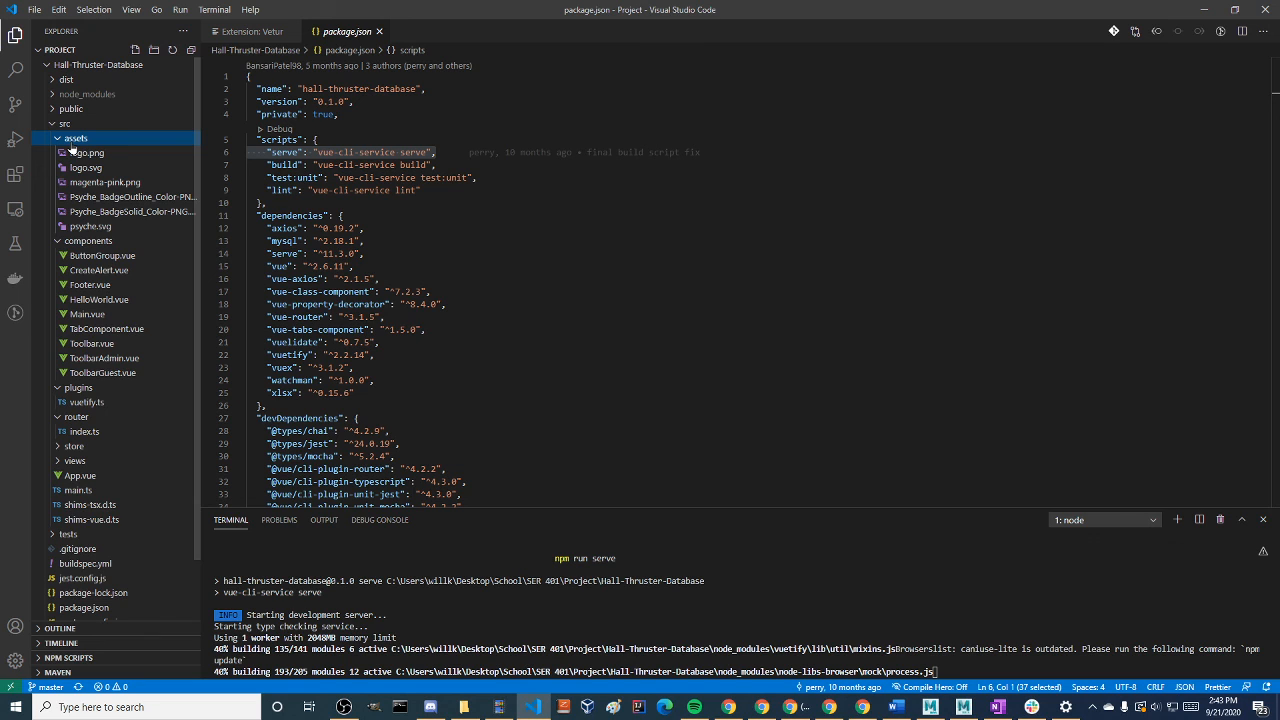
pyautogui.click(72, 139)
pyautogui.click(90, 196)
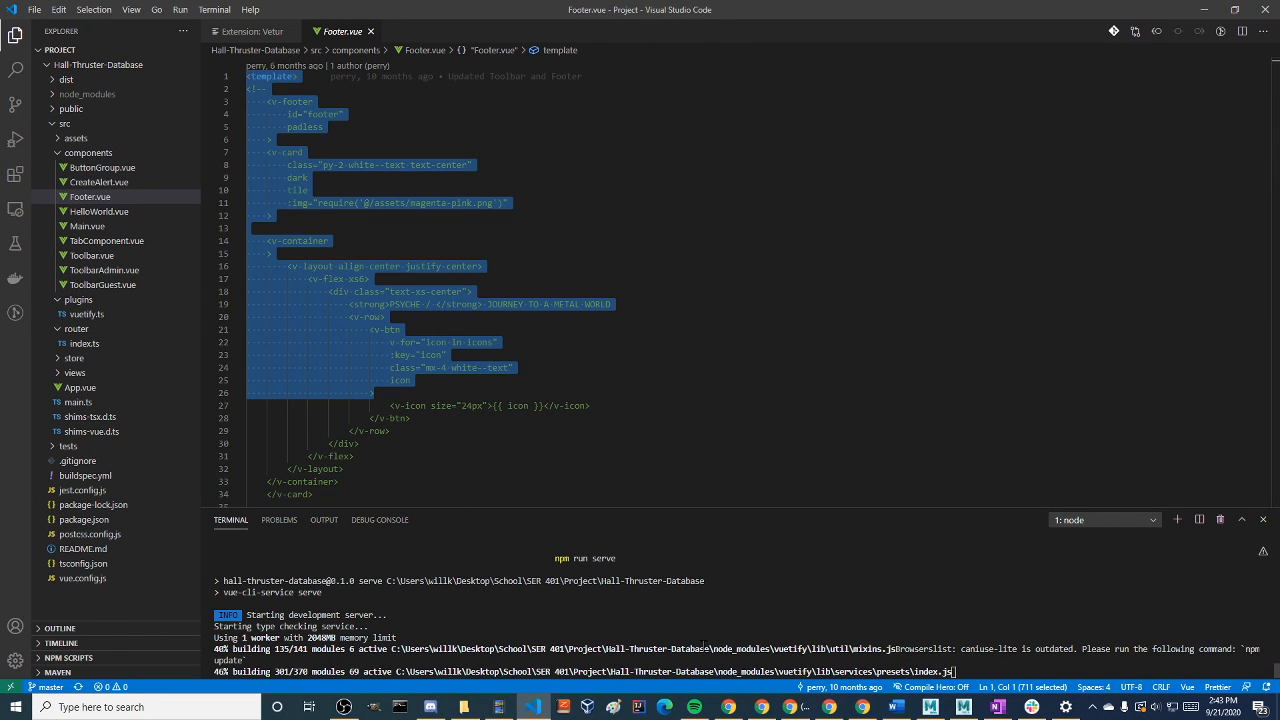
pyautogui.hotkey('alt', 'Tab')
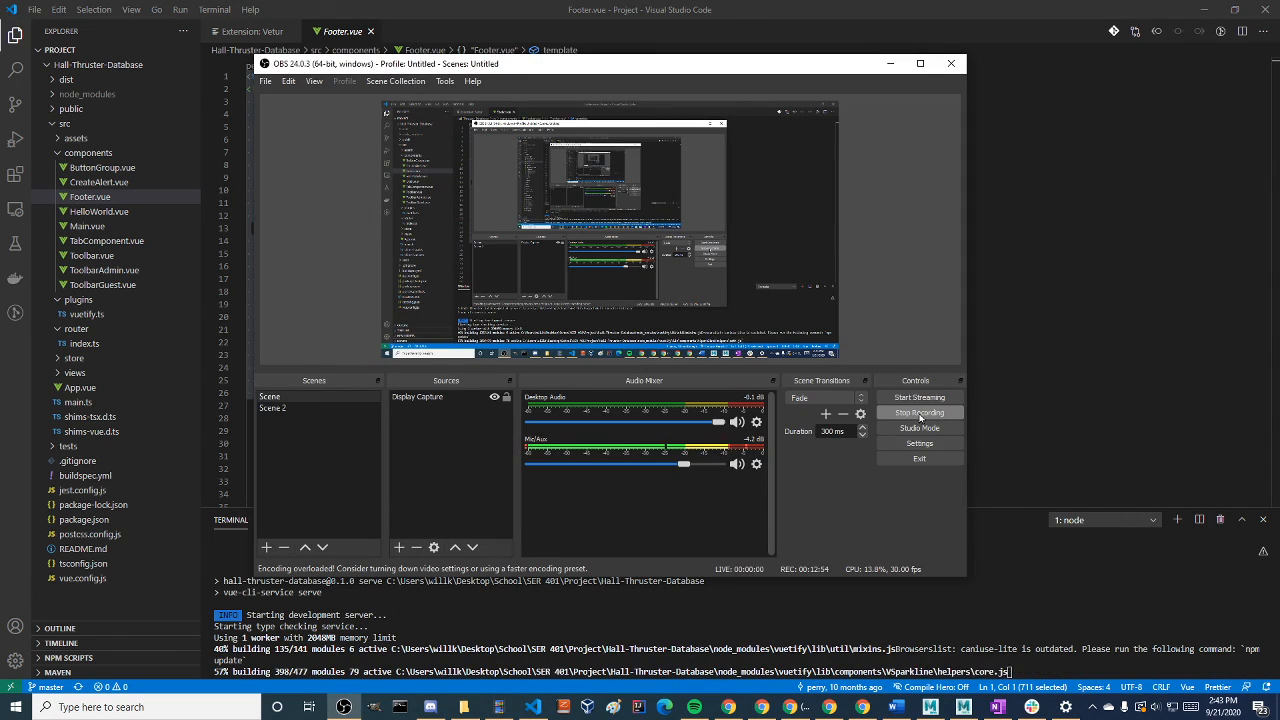